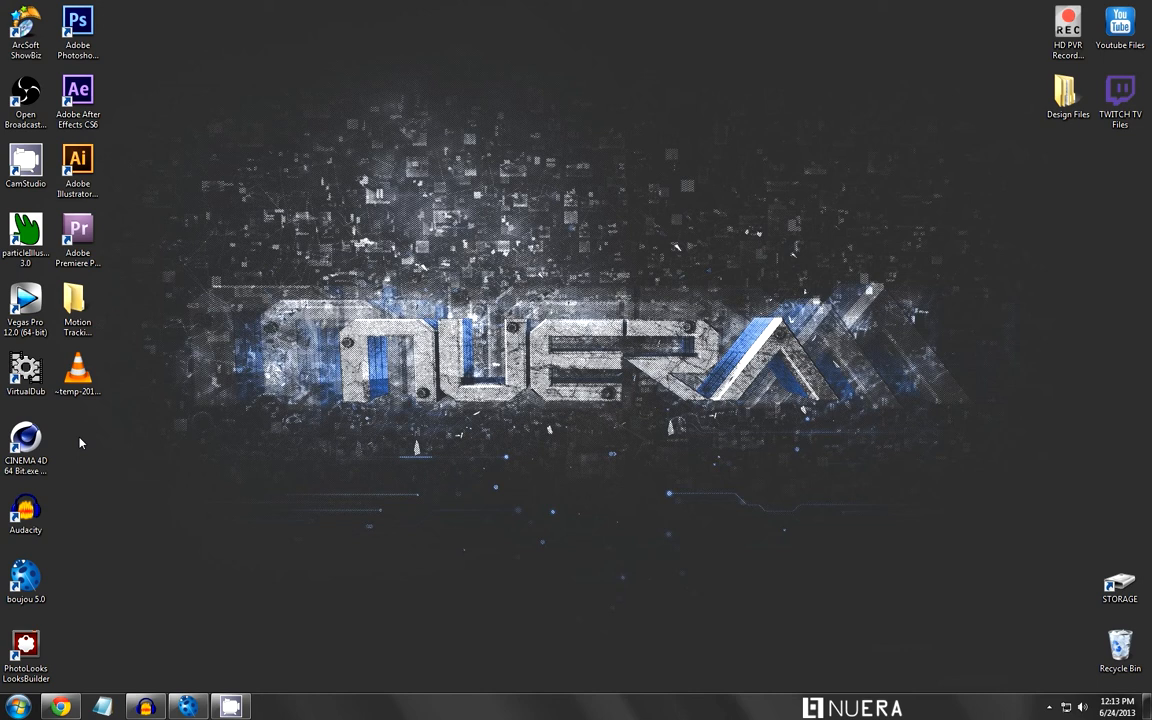
- Switch to Chrome, view the Kick Starter Cinematic Pack and After Effects Tutorials playlists, and minimize the browser
click(66, 708)
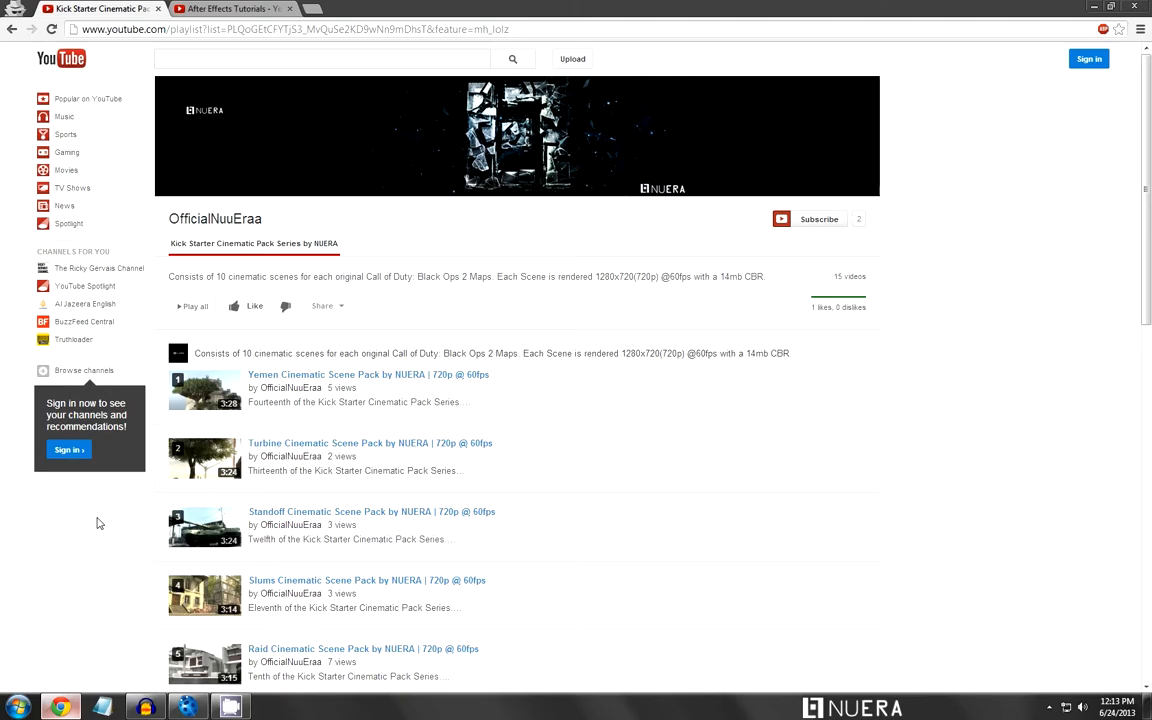
click(205, 8)
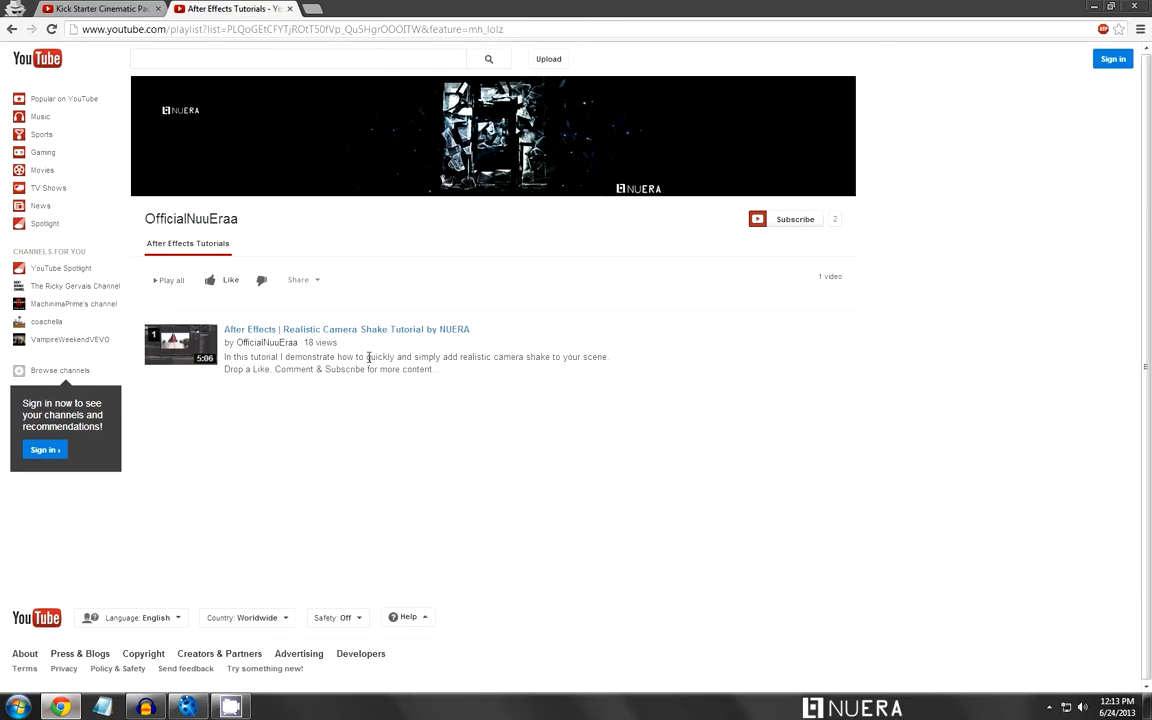
click(141, 12)
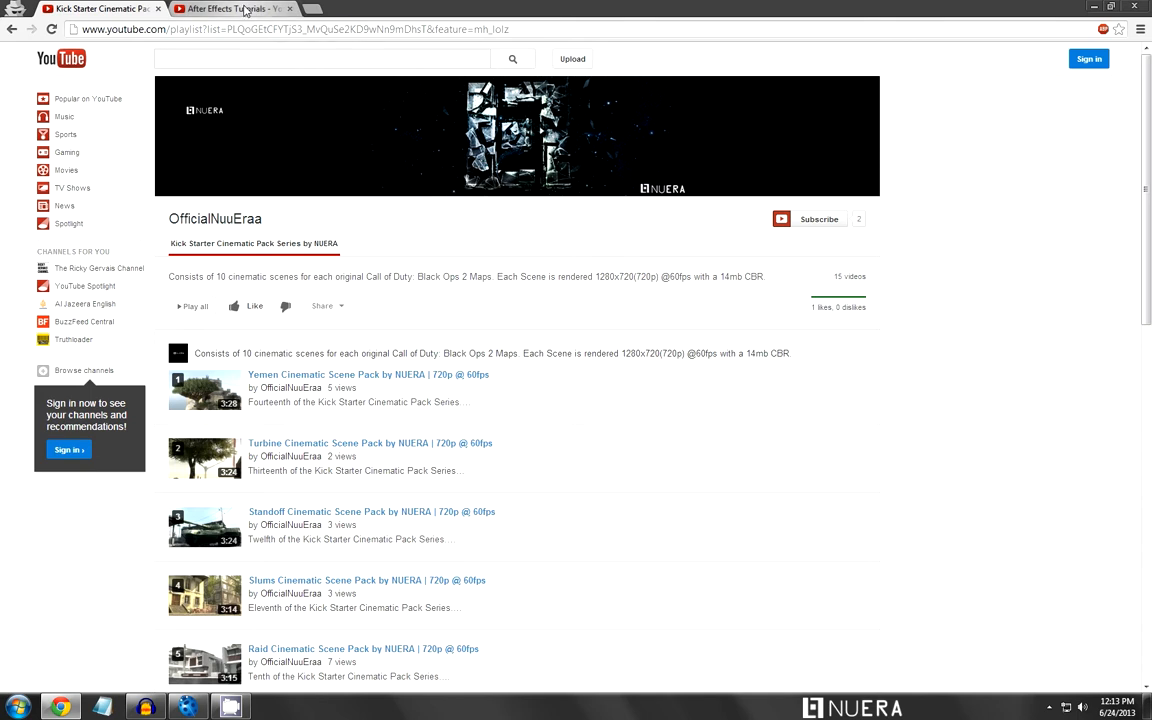
click(1094, 7)
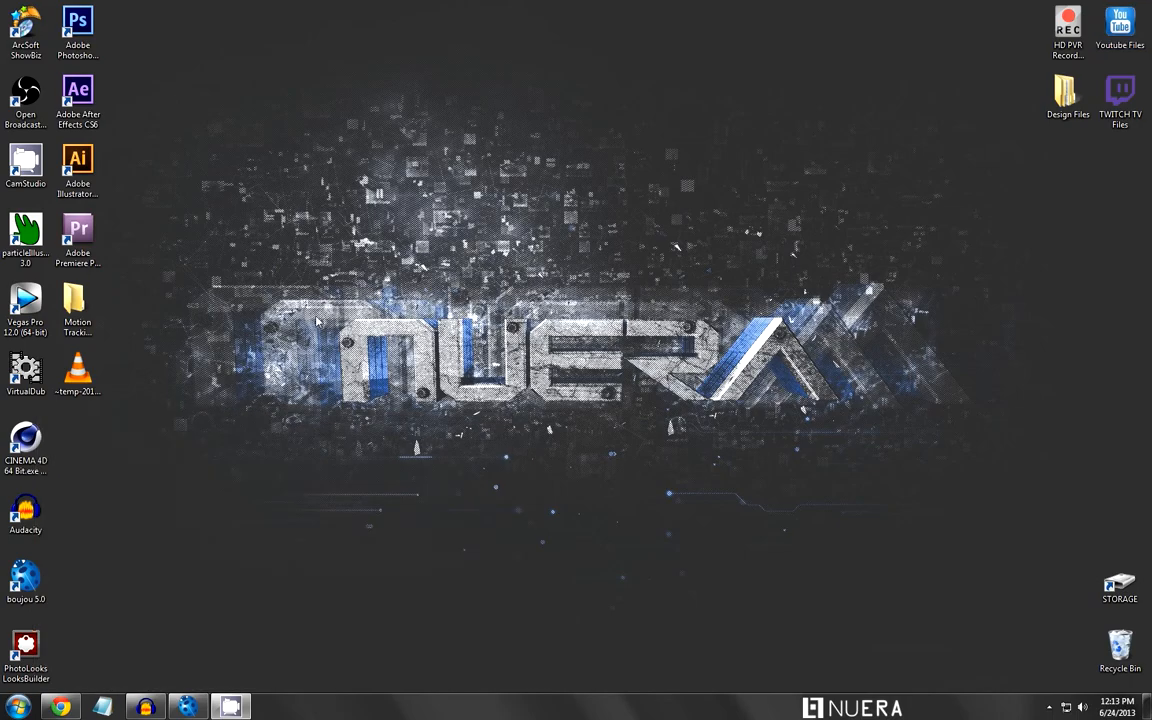
- Open the Motion Tracking Tutorial desktop folder and check the file details of Carrier Cinematic Scene #4 by NUERA.avi
click(199, 708)
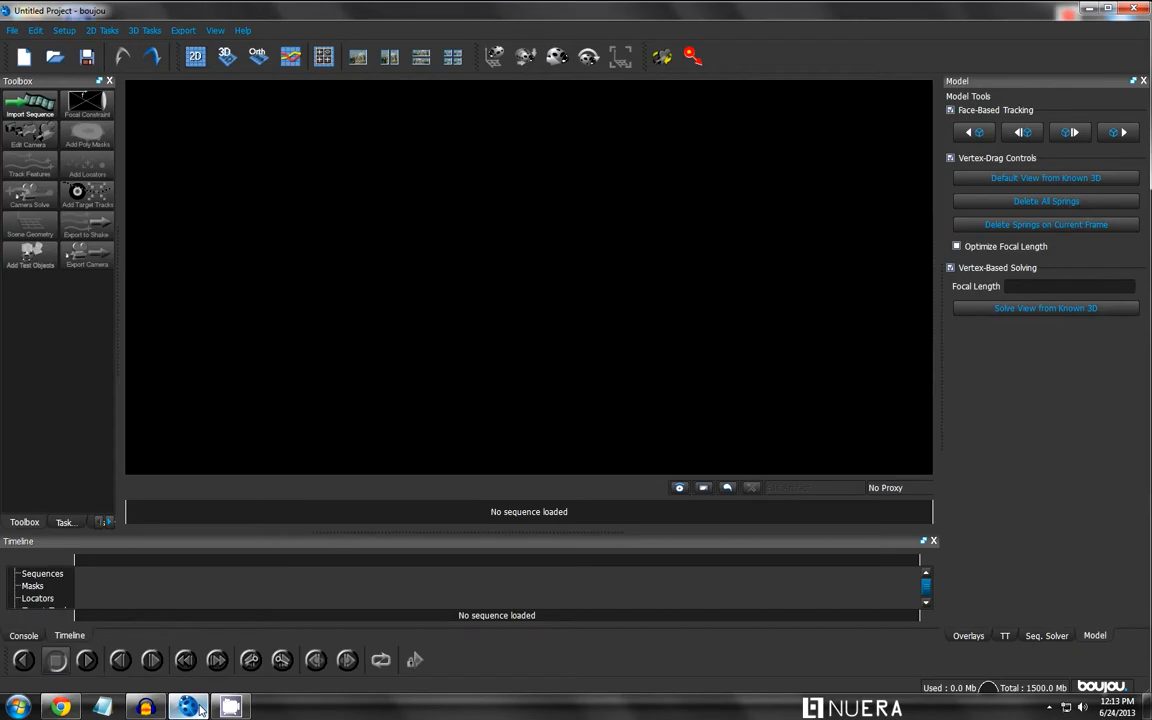
click(199, 708)
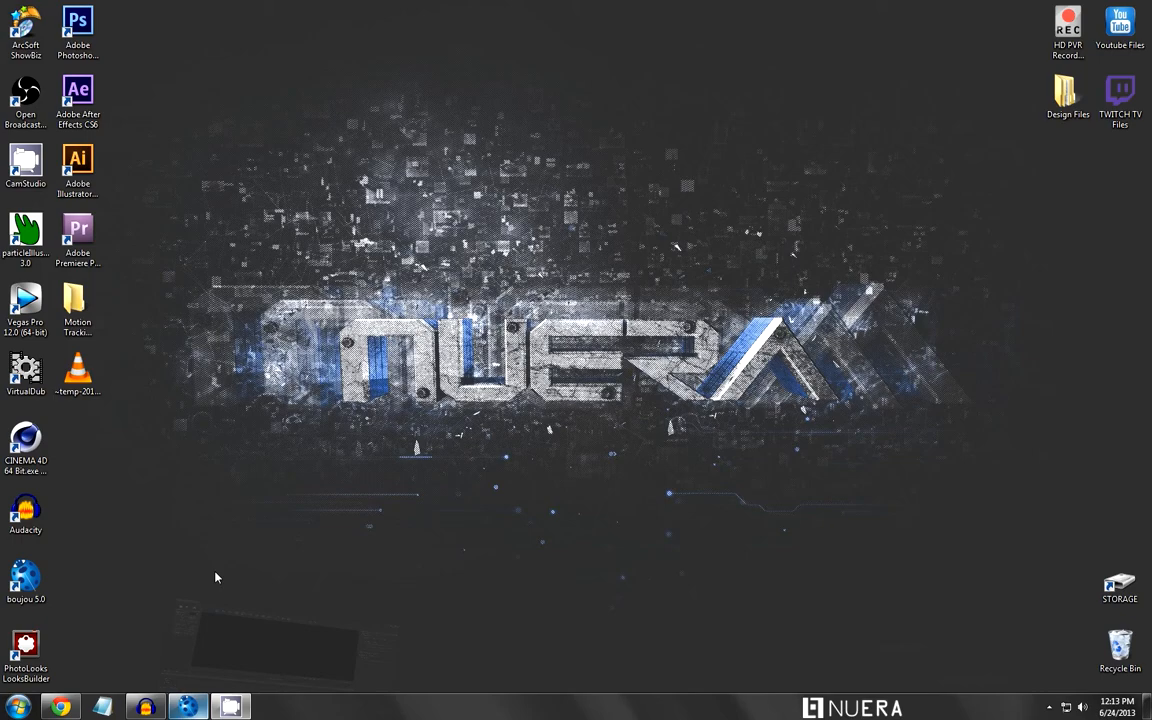
double_click(77, 297)
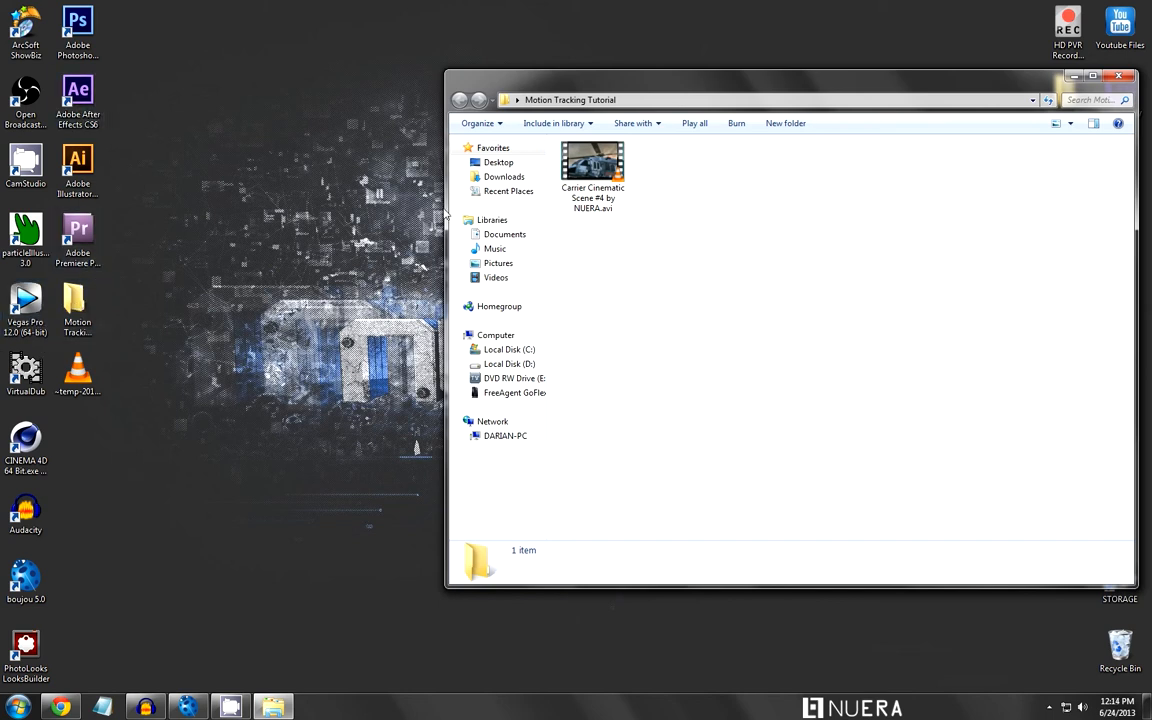
click(627, 206)
click(628, 246)
click(602, 194)
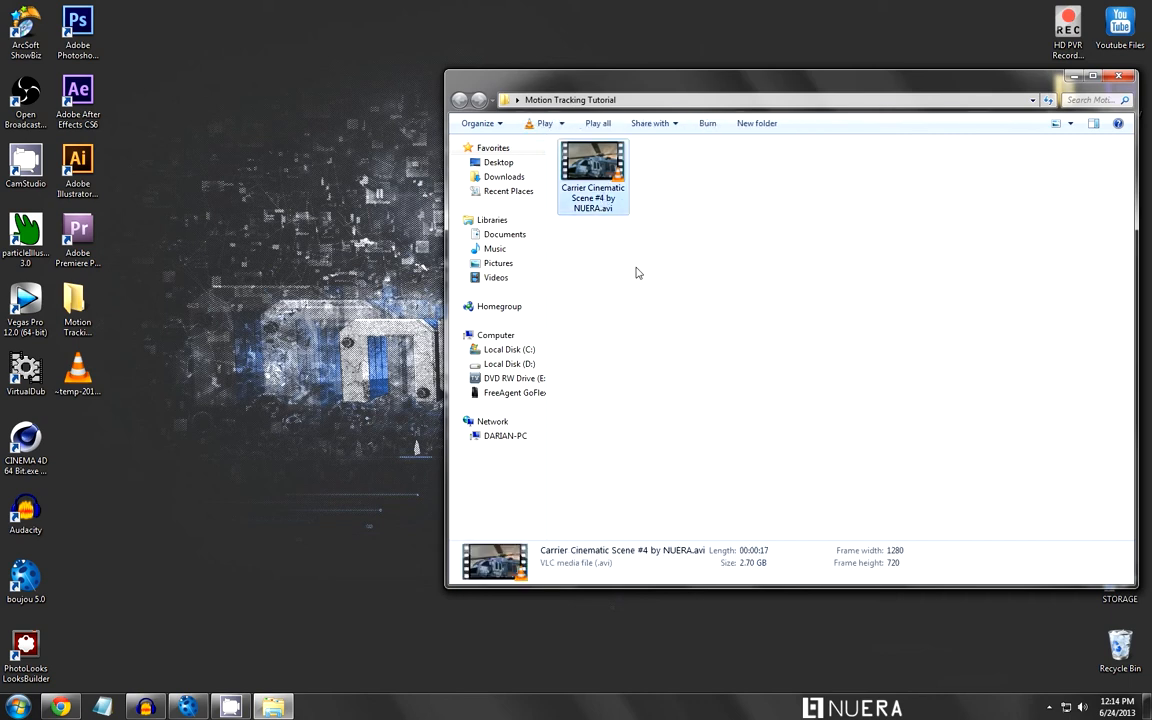
click(636, 270)
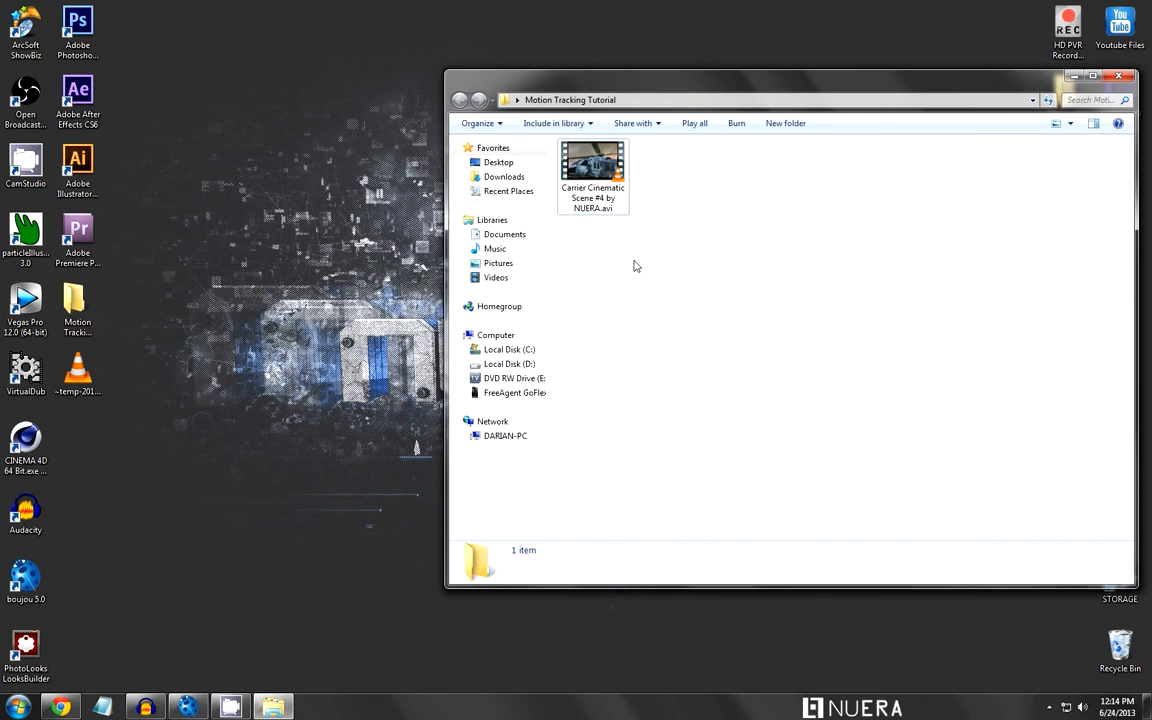
click(224, 540)
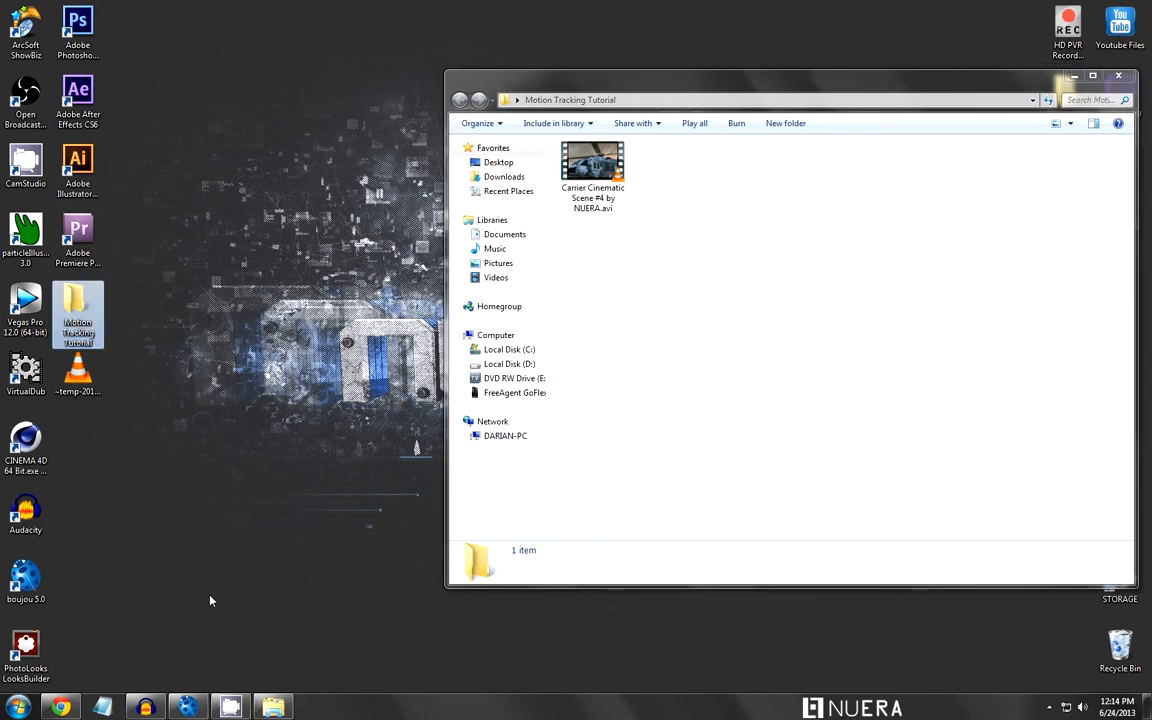
click(170, 628)
click(599, 315)
click(280, 334)
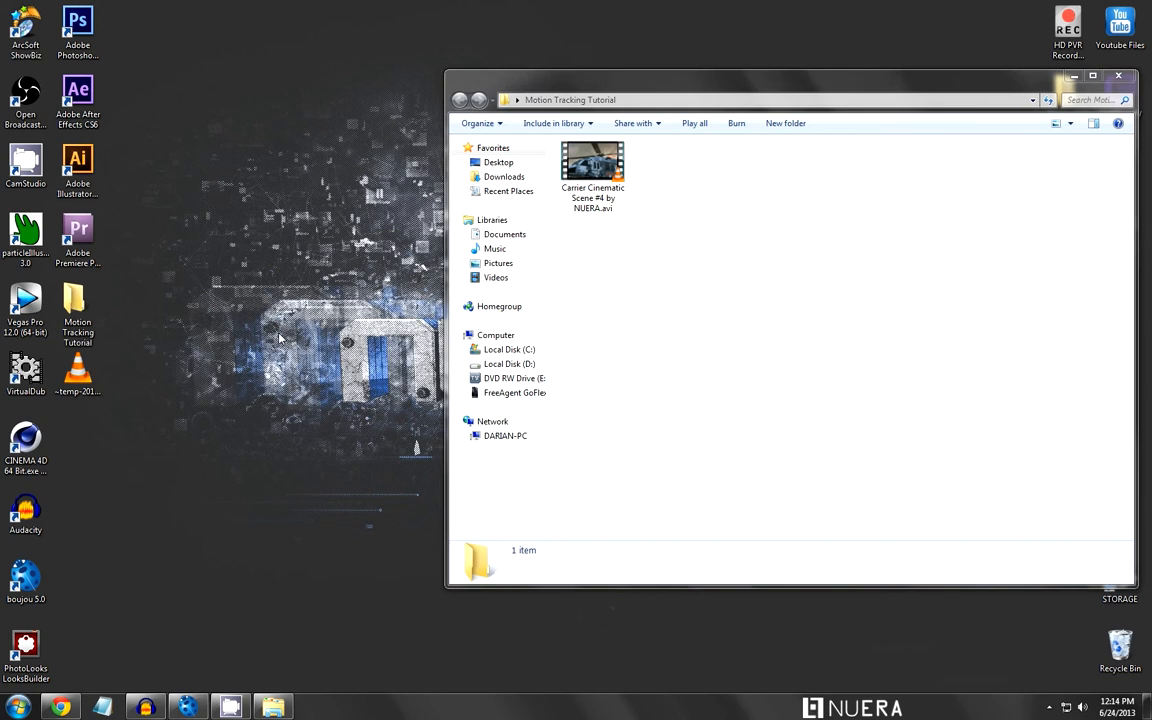
click(626, 287)
click(306, 235)
- Switch to boujou and choose Carrier Cinematic Scene #4 by NUERA.avi from the desktop's Motion Tracking Tutorial folder as the sequence to import
click(188, 706)
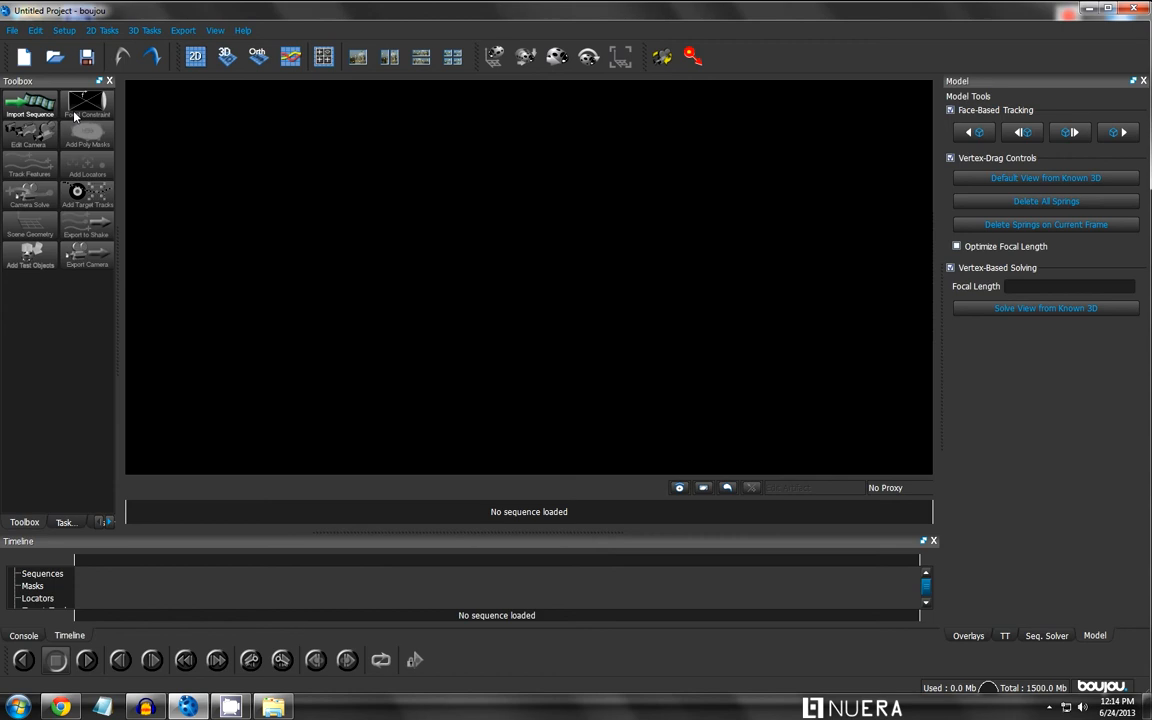
right_click(89, 267)
click(79, 283)
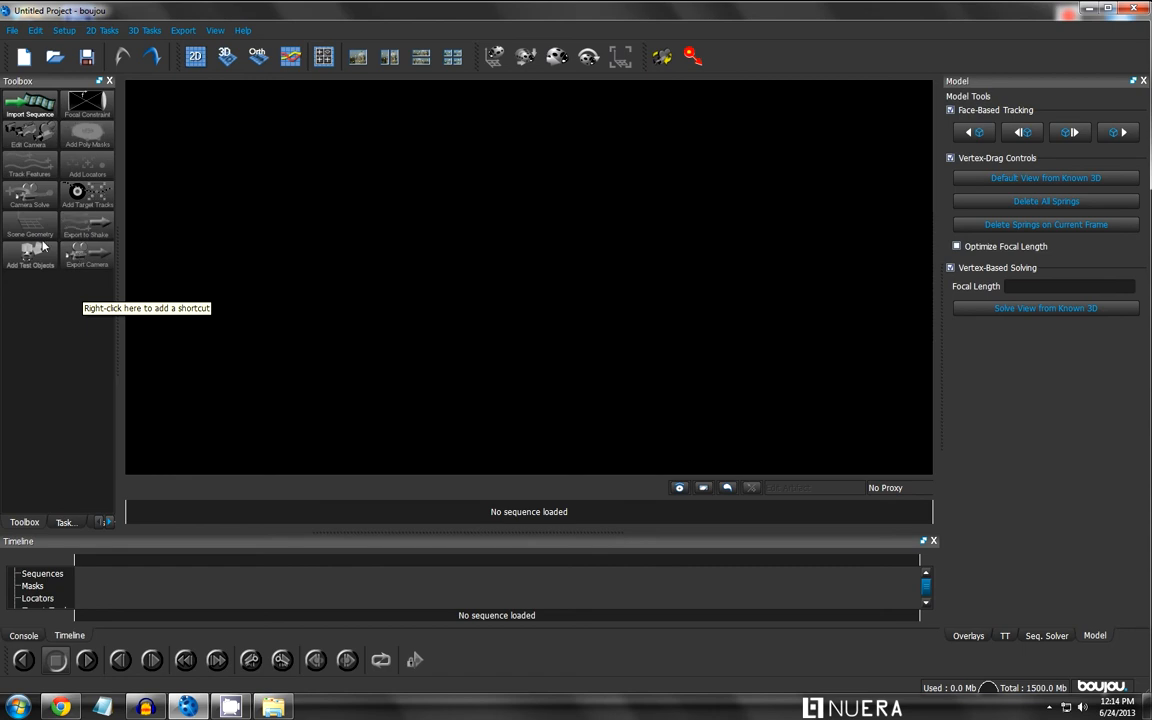
click(39, 118)
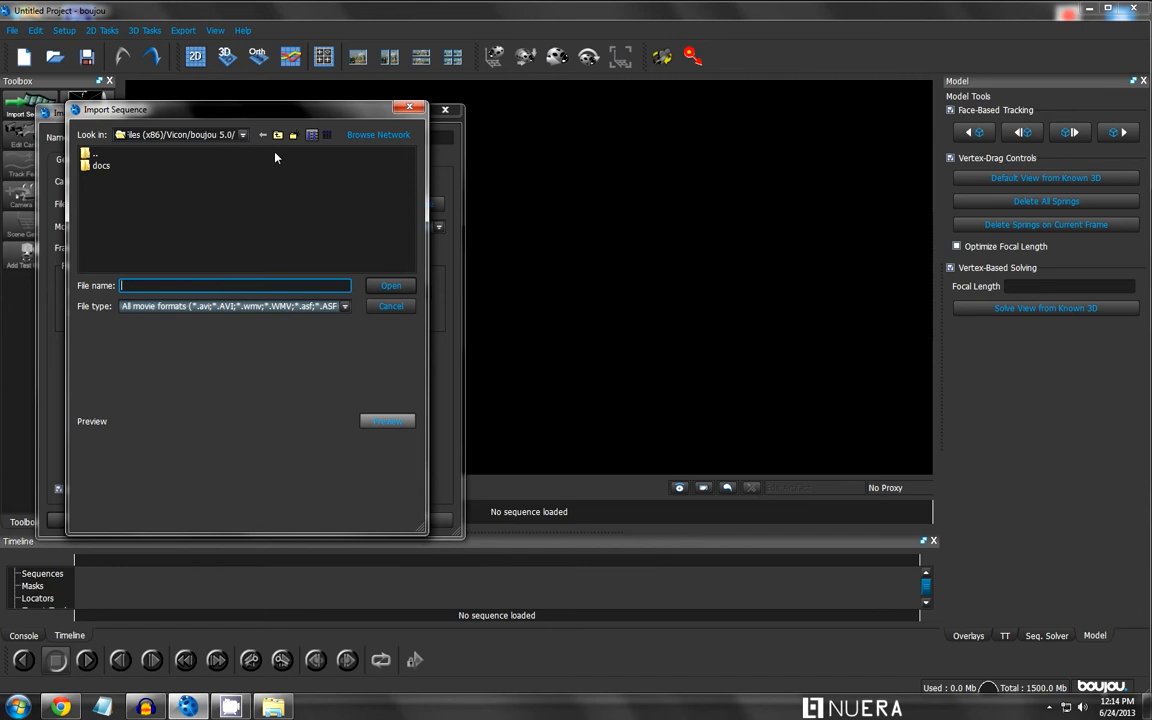
click(242, 135)
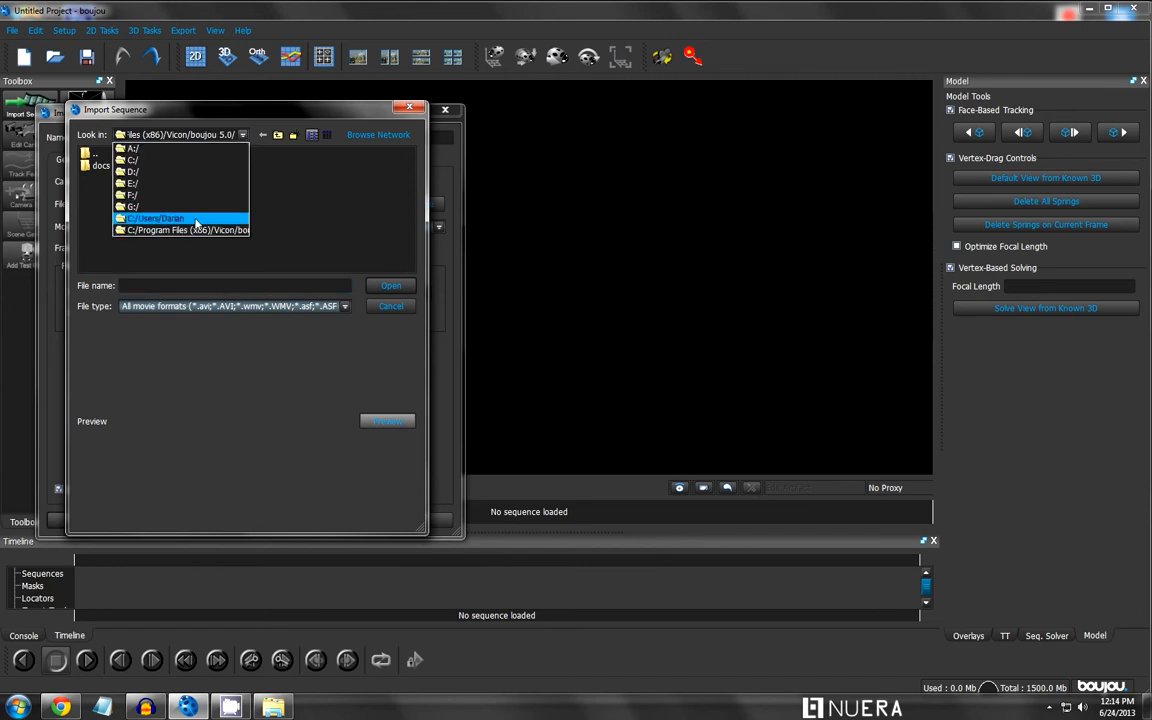
click(196, 222)
click(110, 179)
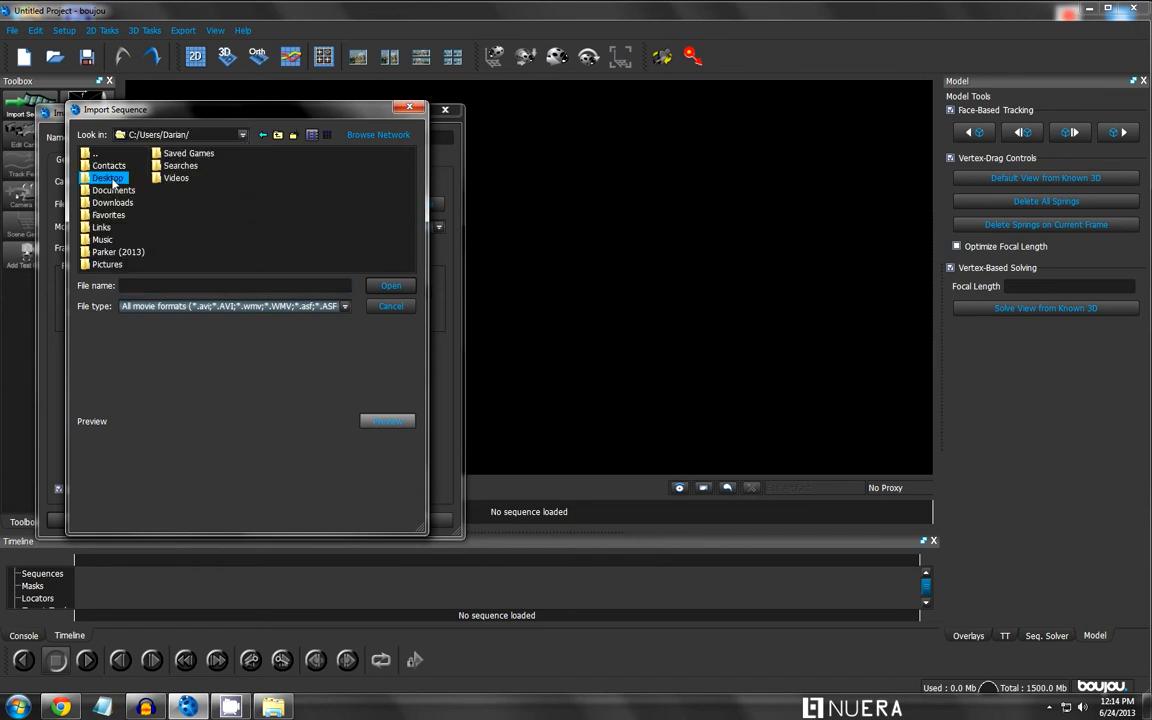
double_click(112, 180)
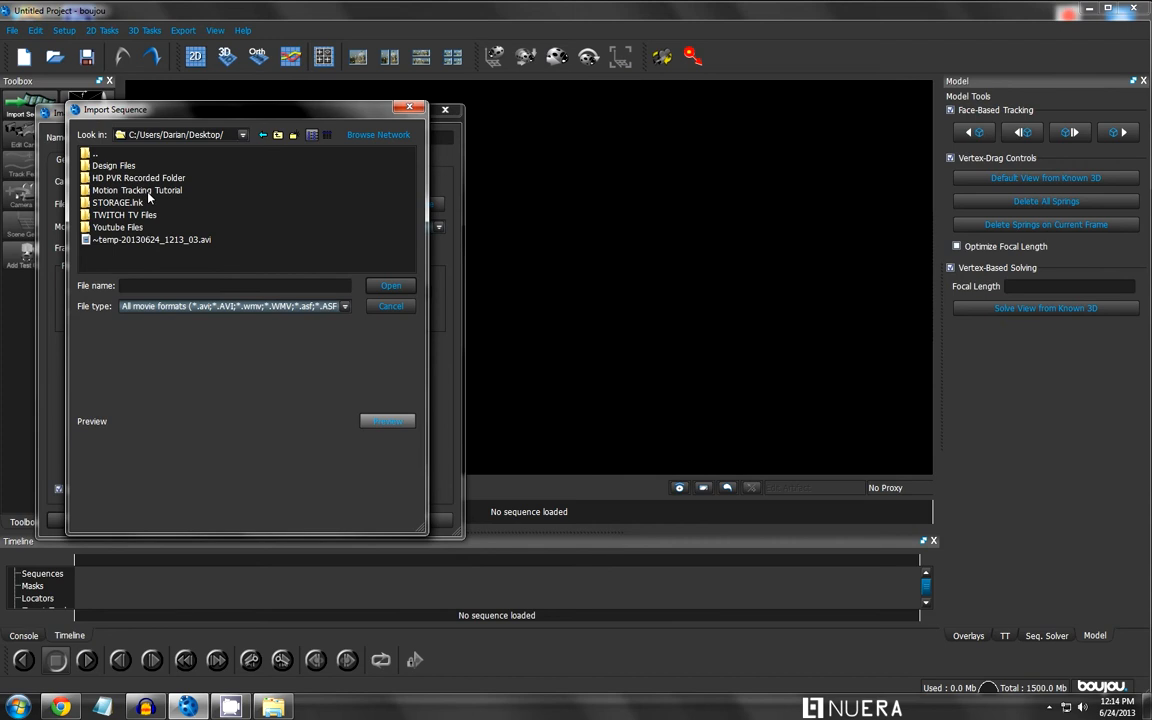
double_click(135, 178)
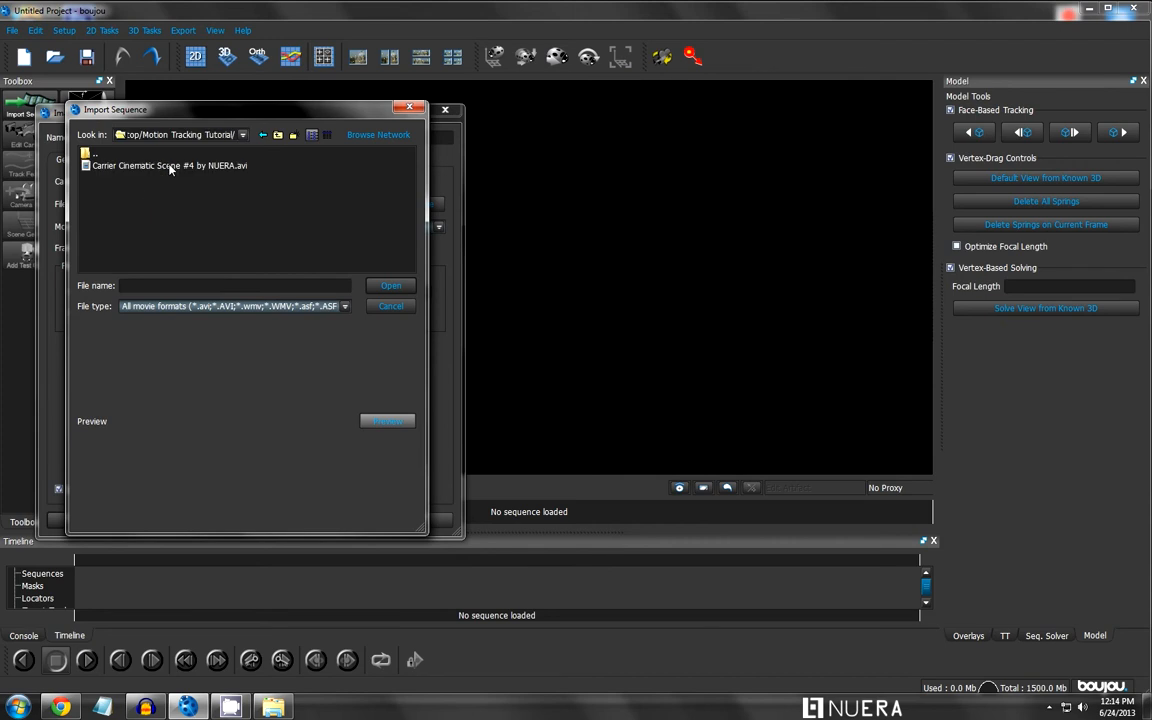
click(170, 166)
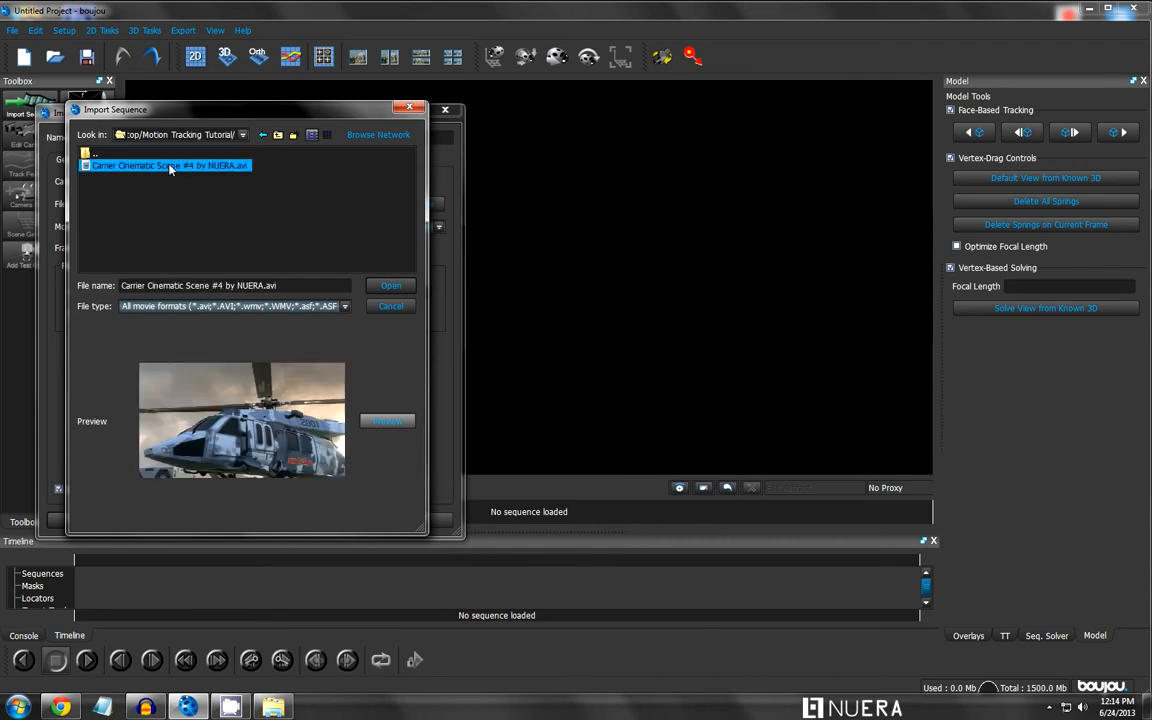
click(389, 288)
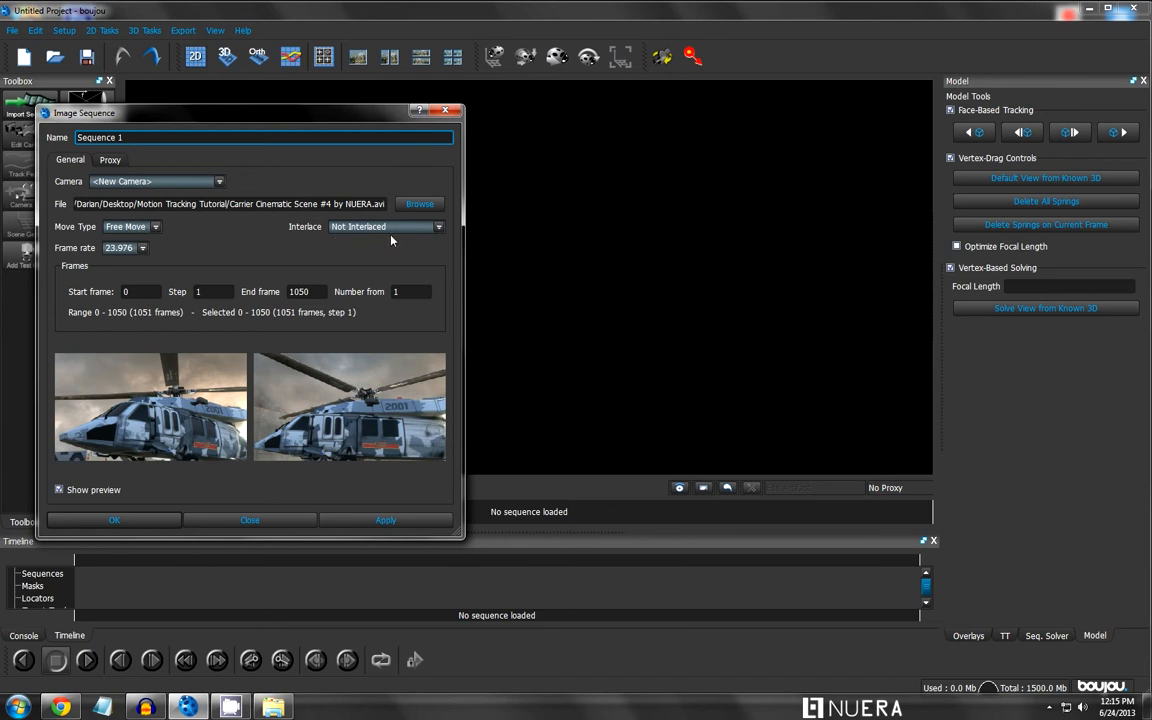
- Set the sequence's frame rate to 59.94 and keep its move type as Free Move
click(141, 249)
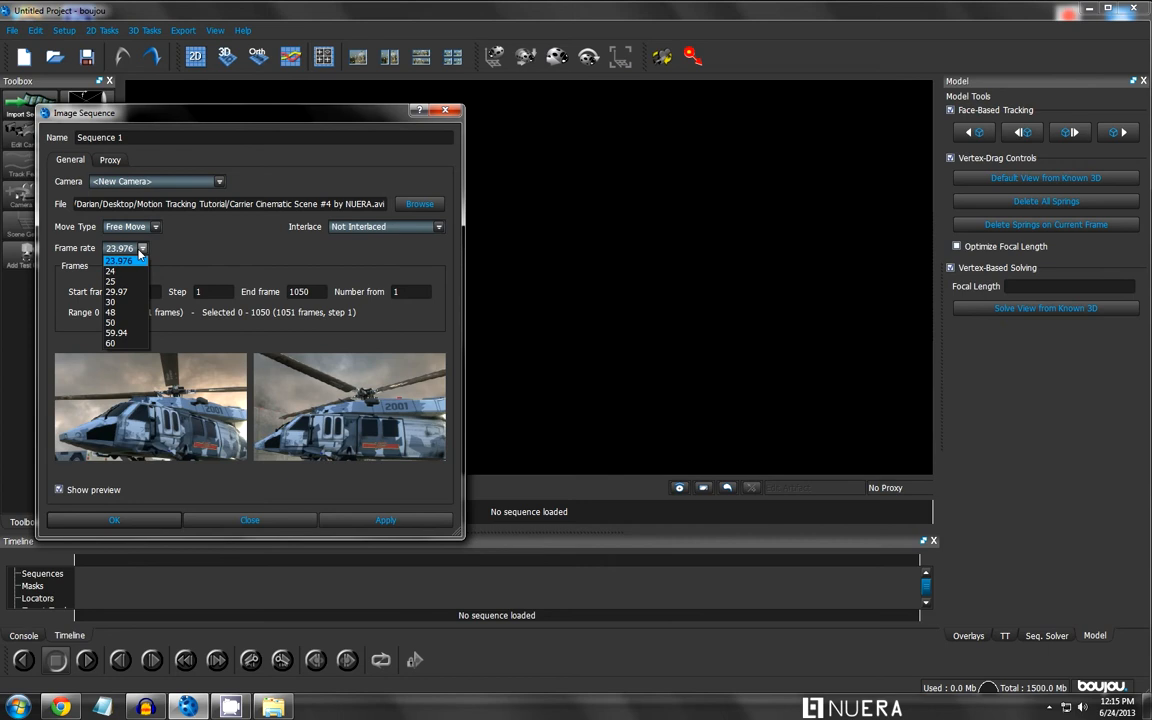
click(143, 335)
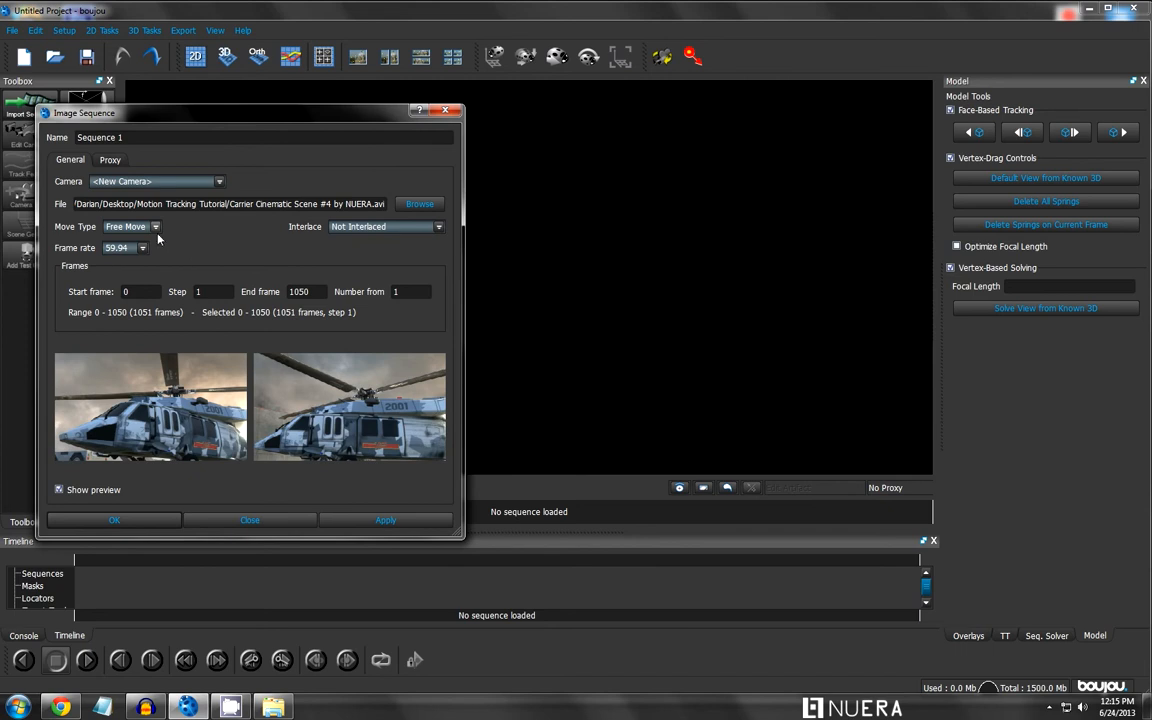
click(155, 229)
click(160, 238)
click(155, 228)
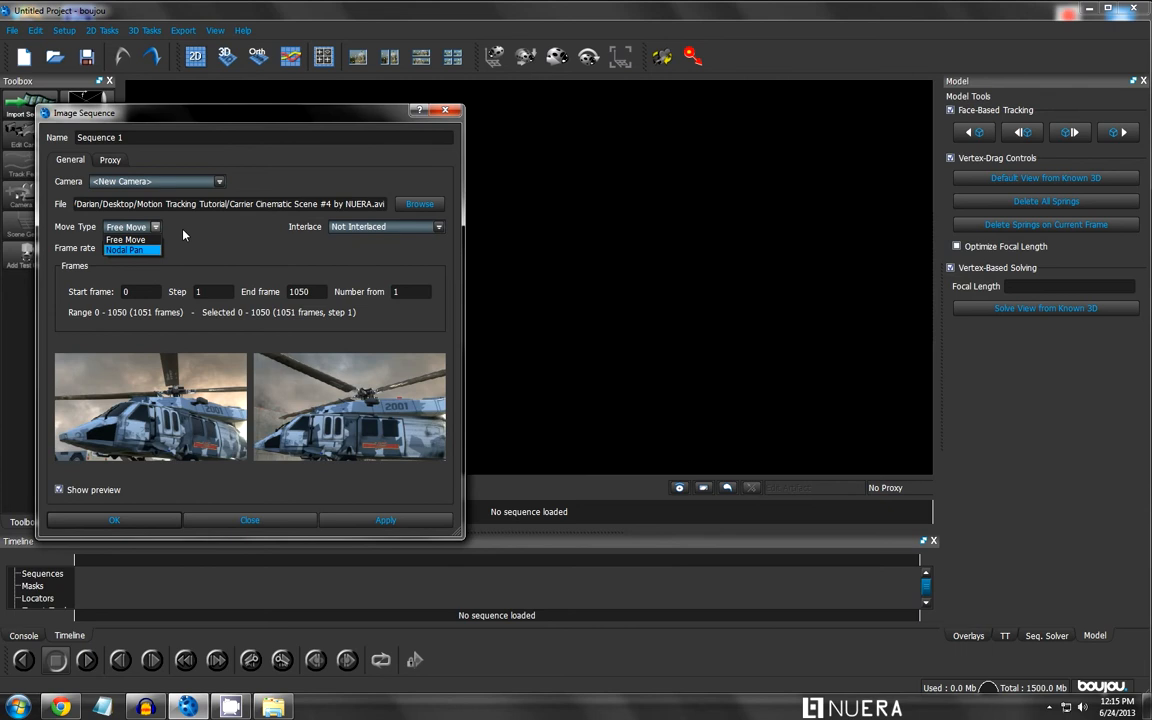
click(184, 235)
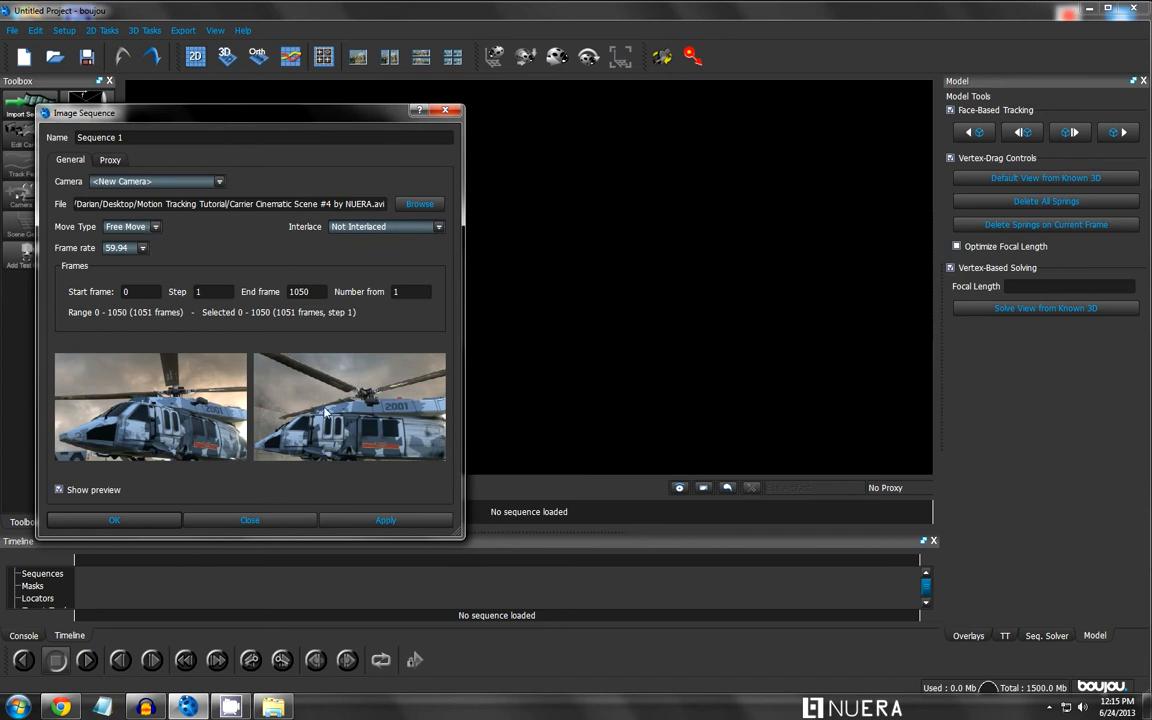
- Keep the sequence set to Not Interlaced, apply the import settings and close the Image Sequence dialog
click(354, 229)
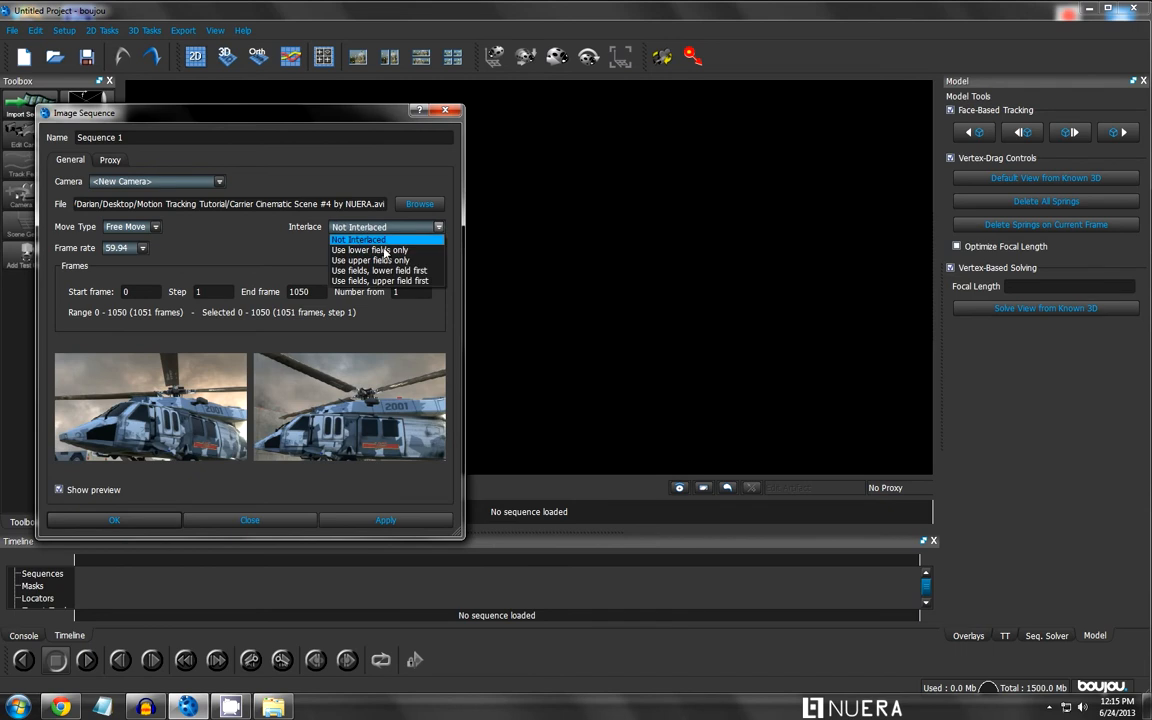
click(256, 240)
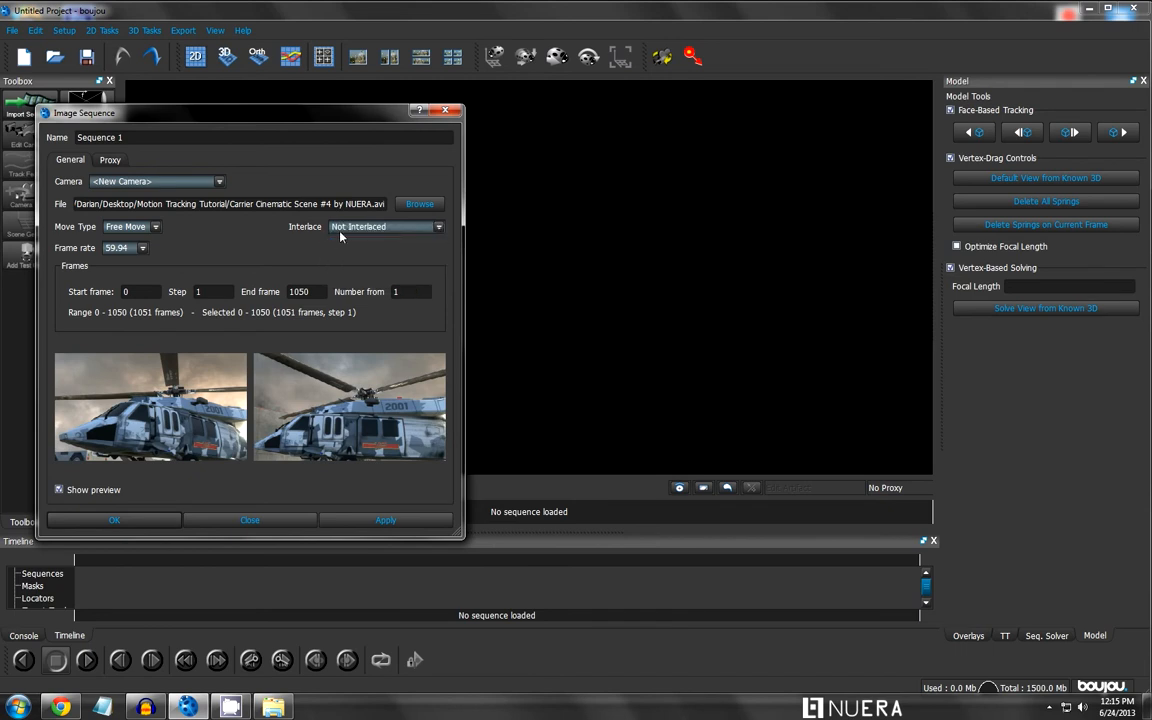
click(354, 522)
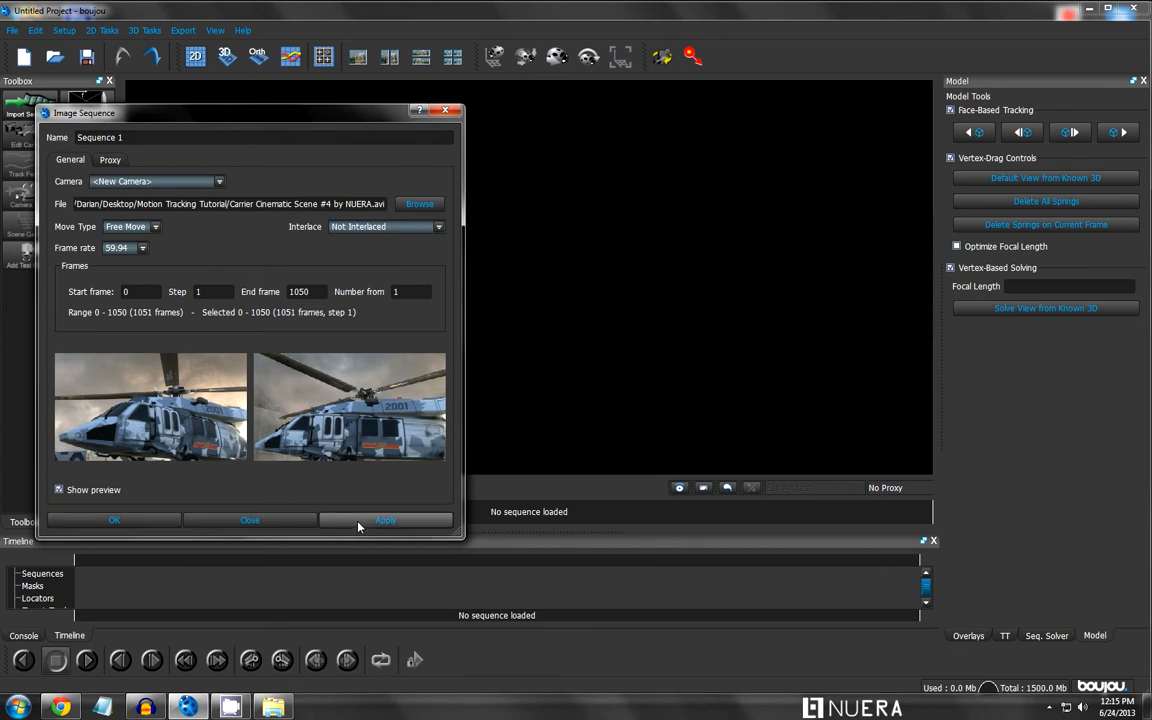
click(284, 521)
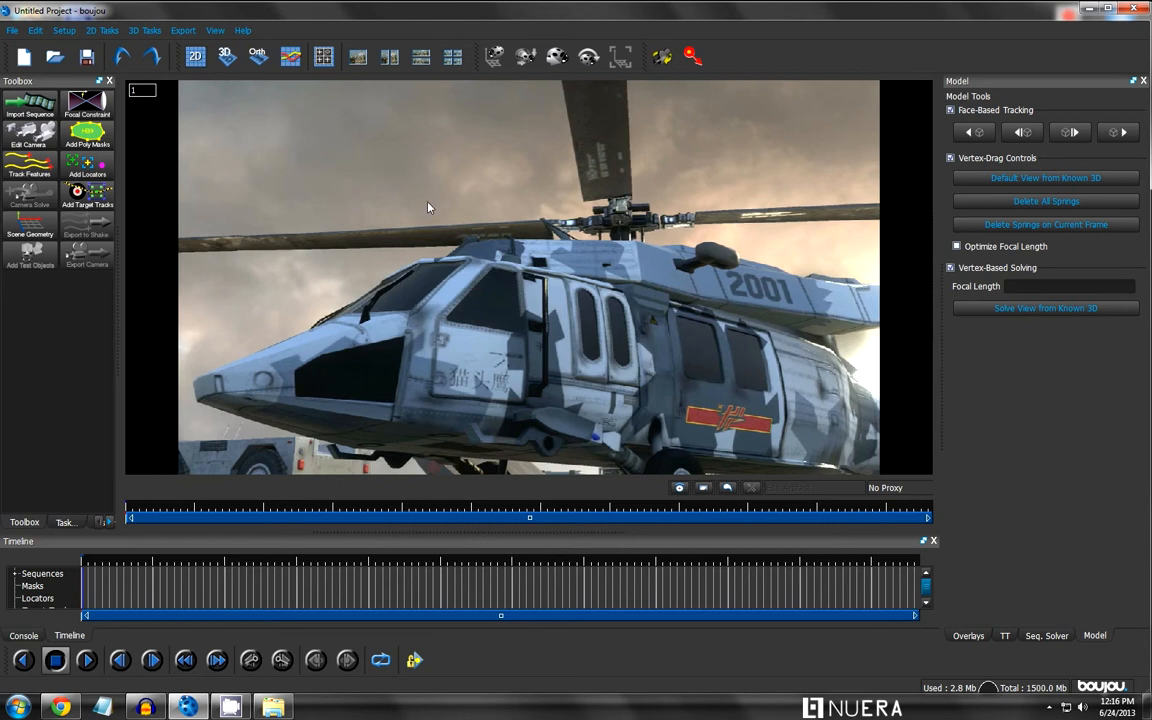
scroll(390, 245, down, 1)
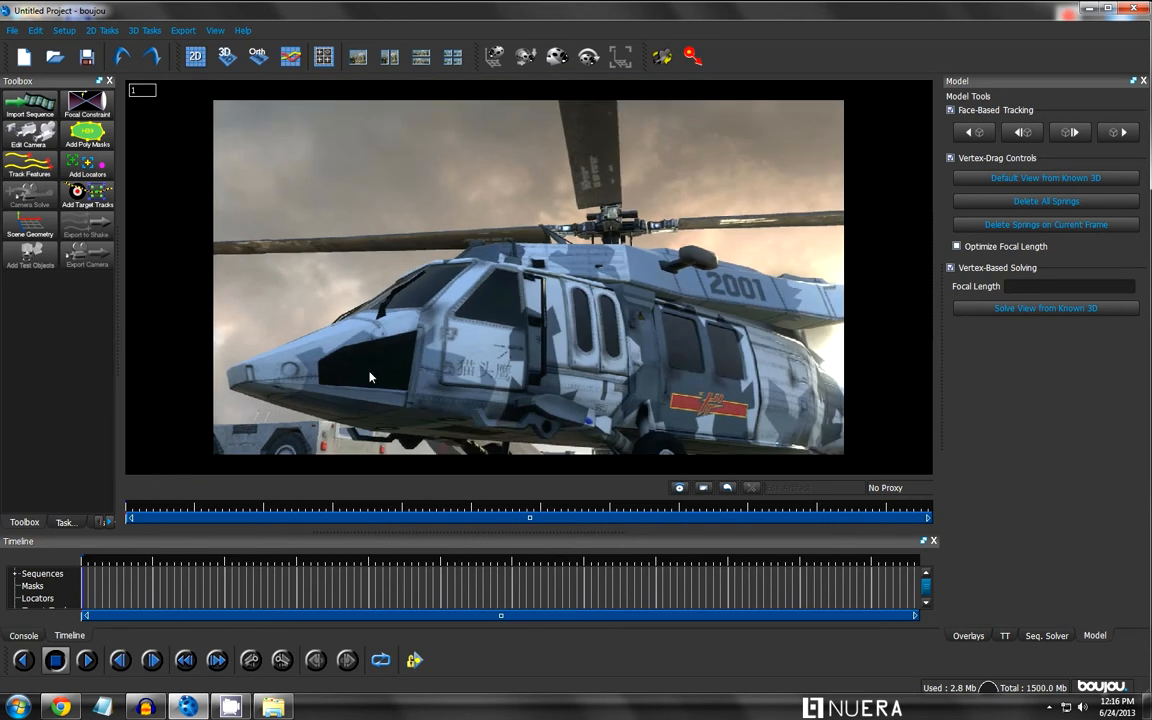
click(97, 148)
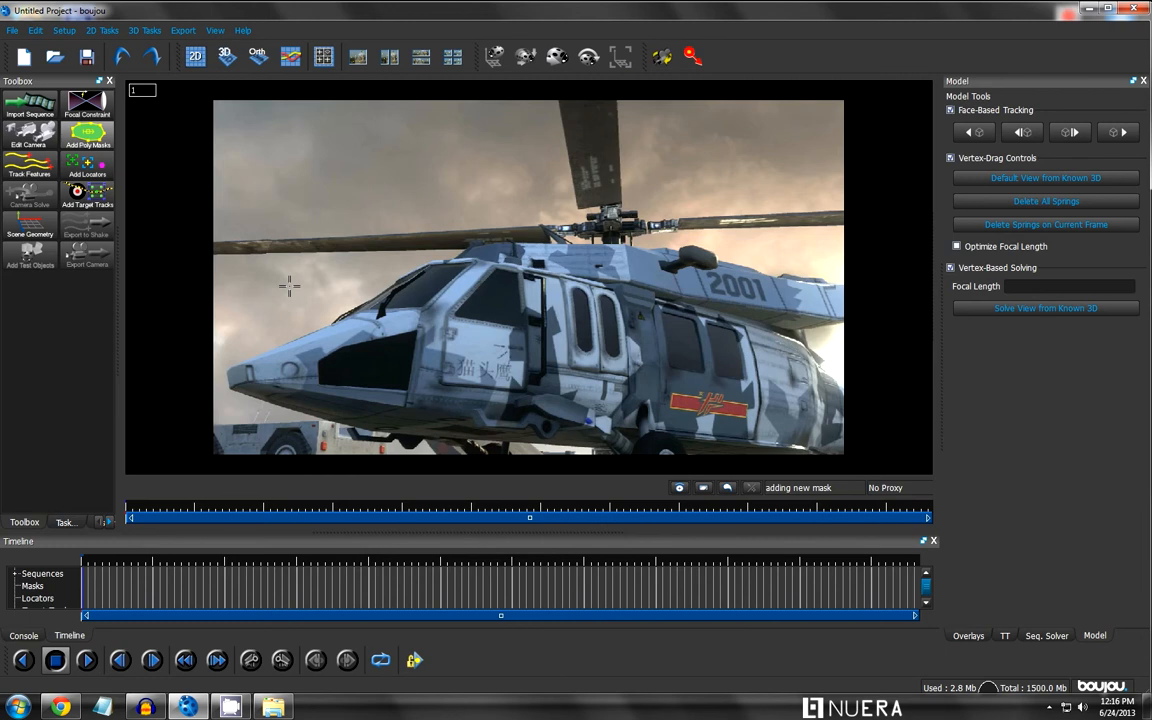
click(29, 174)
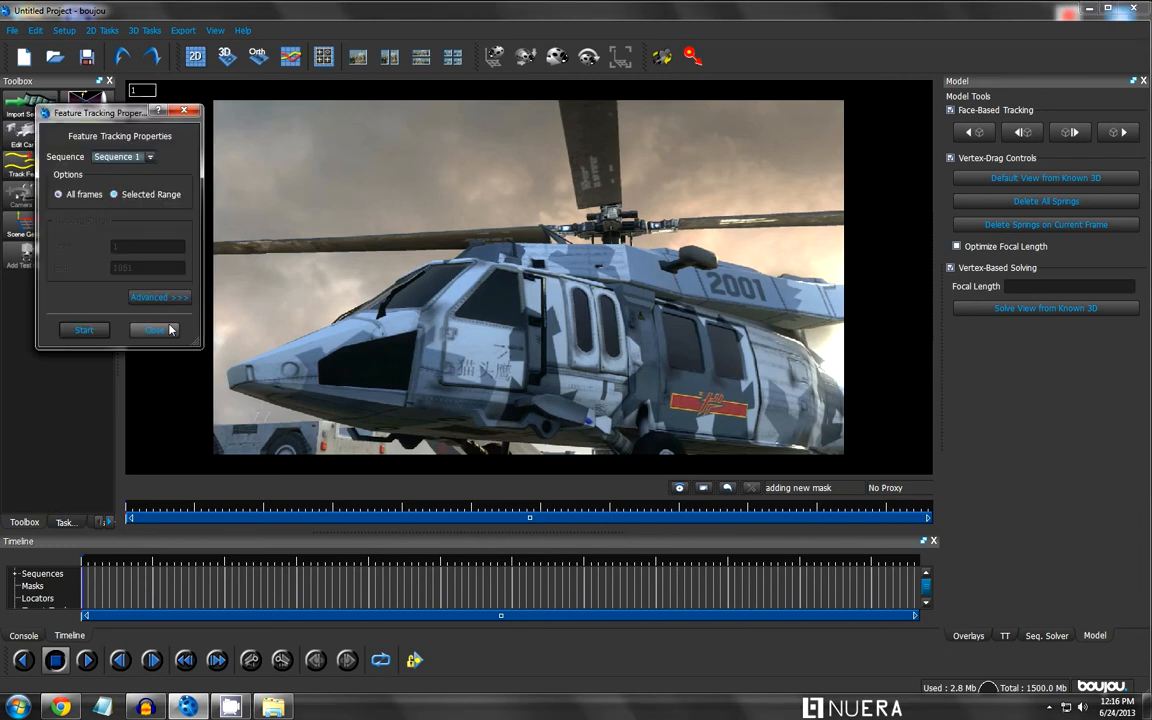
click(155, 330)
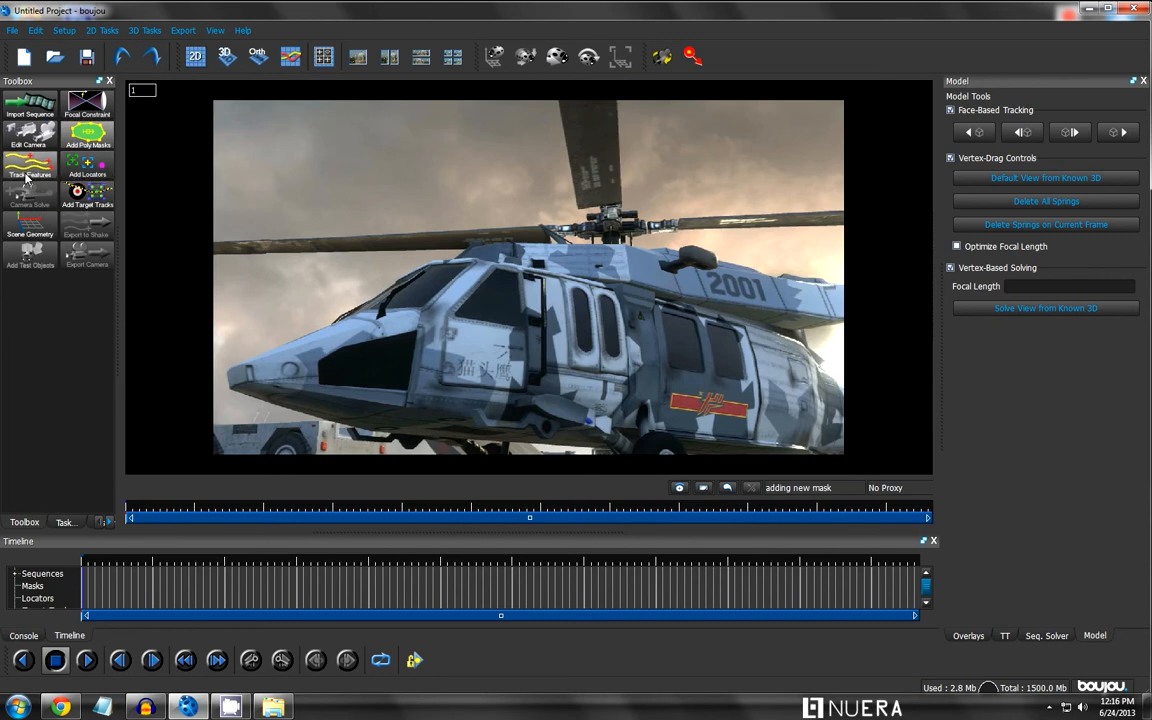
- Run feature tracking on all frames of Sequence 1
click(28, 176)
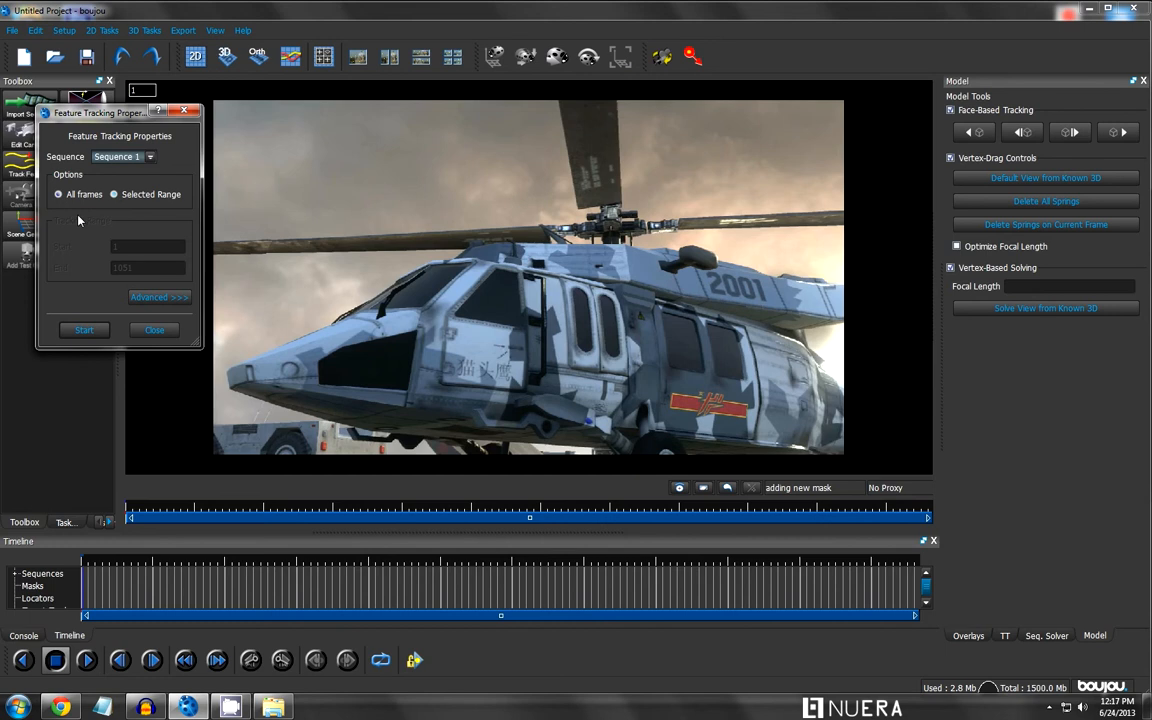
click(129, 198)
click(97, 200)
click(86, 330)
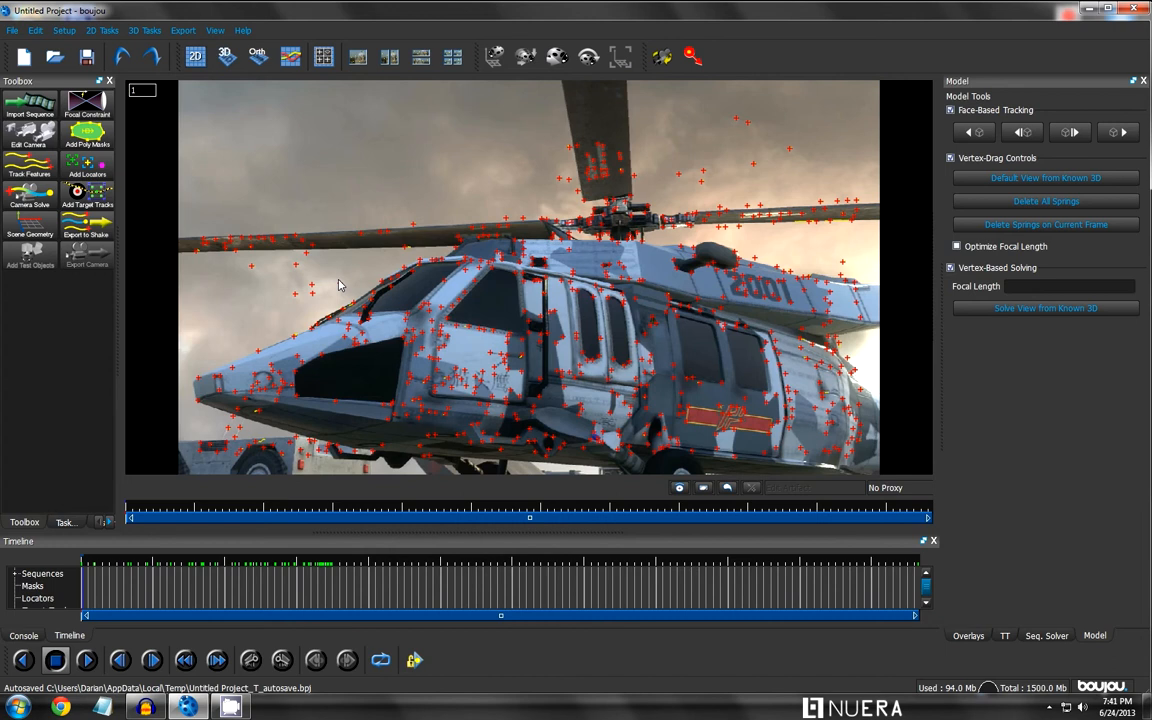
- Scrub through the timeline to frame 289 to inspect the tracked feature points on the helicopter
click(95, 564)
drag(155, 560, 313, 567)
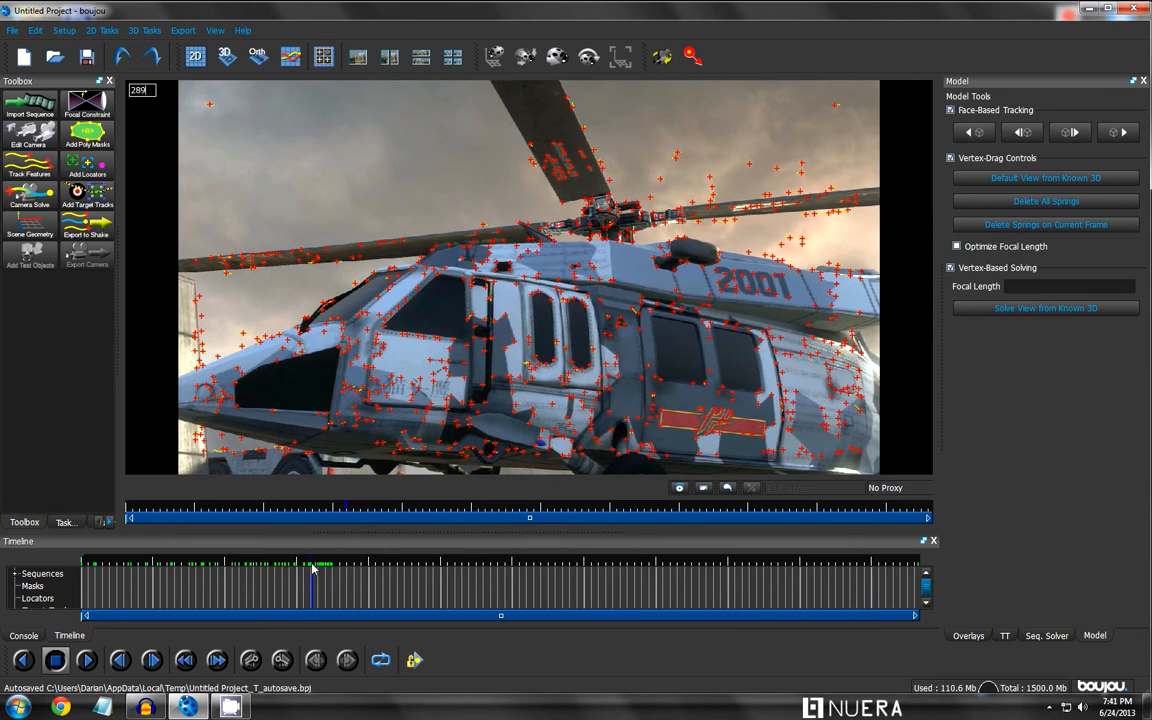
- Return to frame 1 and set up a camera solve for Sequence 1
drag(313, 567, 84, 569)
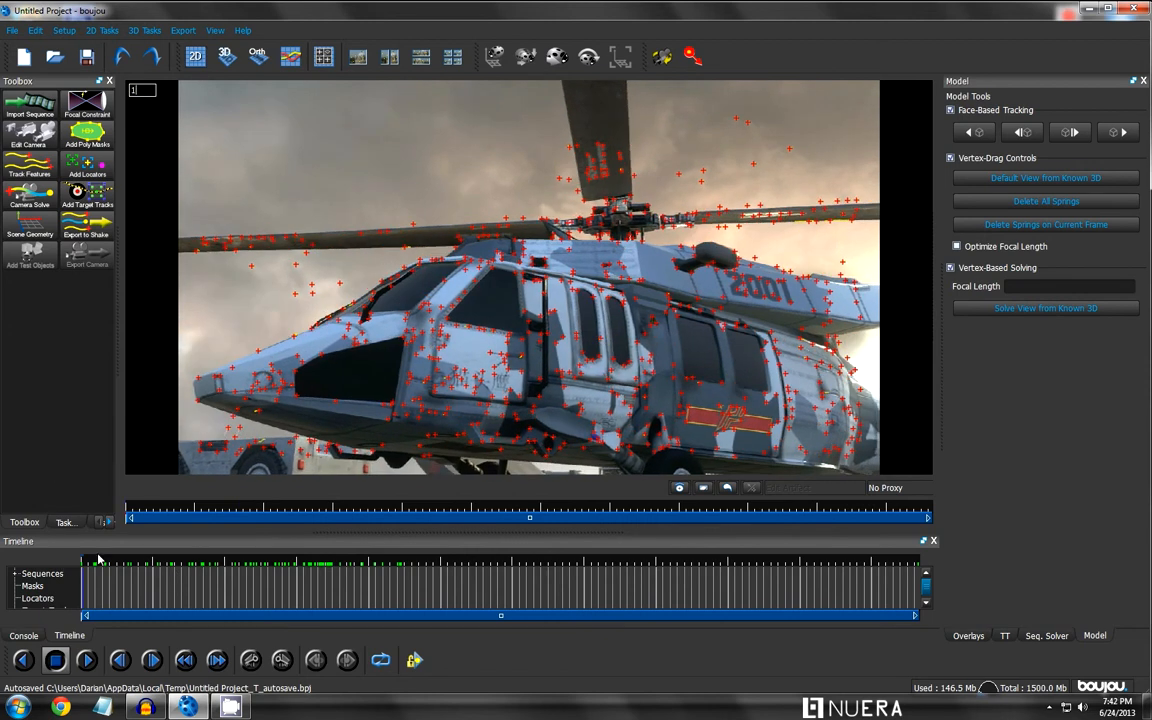
click(26, 206)
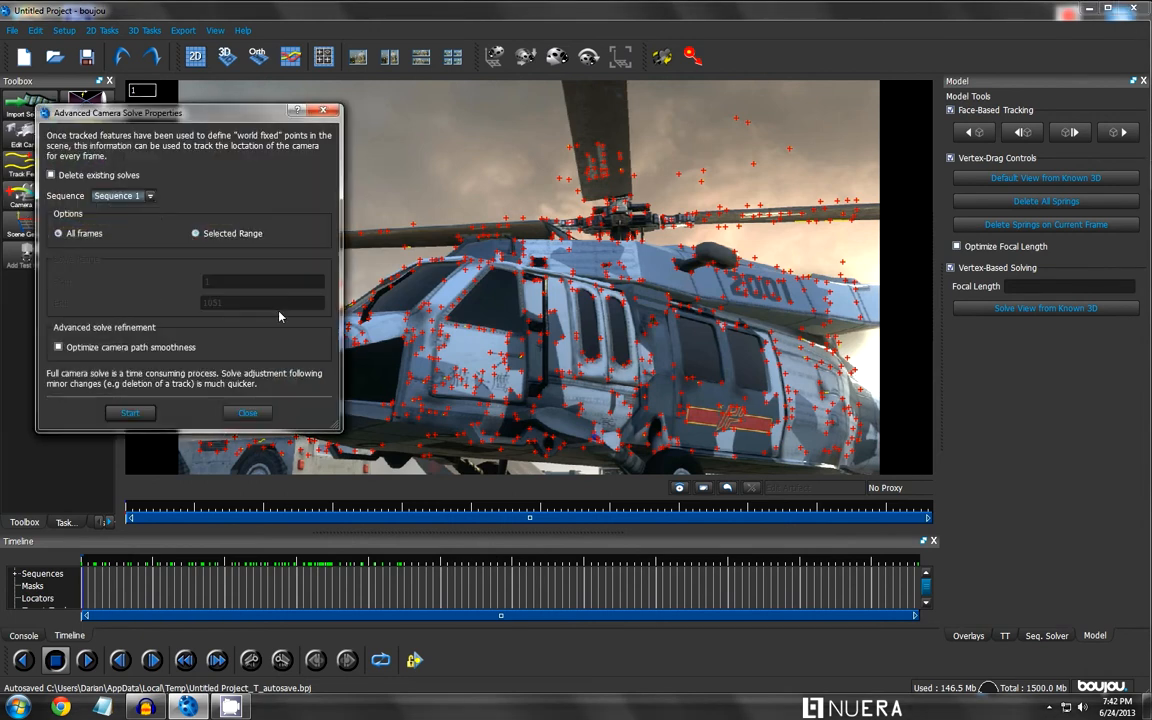
click(136, 198)
click(140, 204)
click(195, 233)
click(215, 283)
click(226, 303)
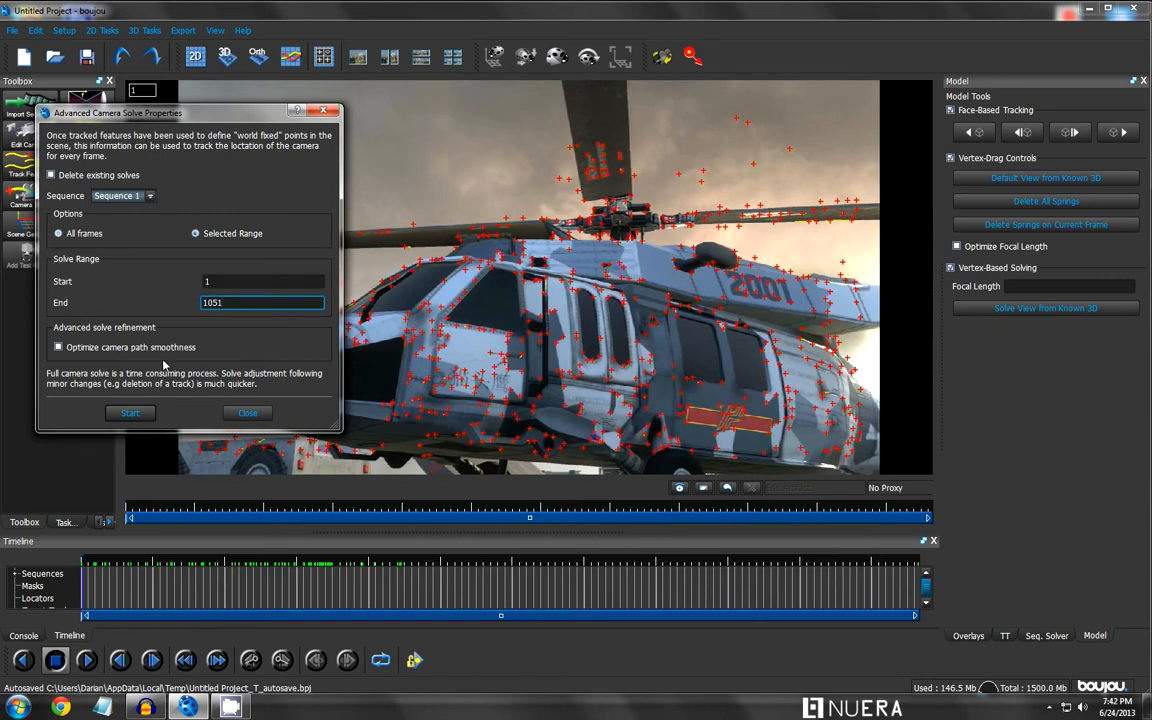
- Run the camera solve on all frames of the sequence
click(84, 233)
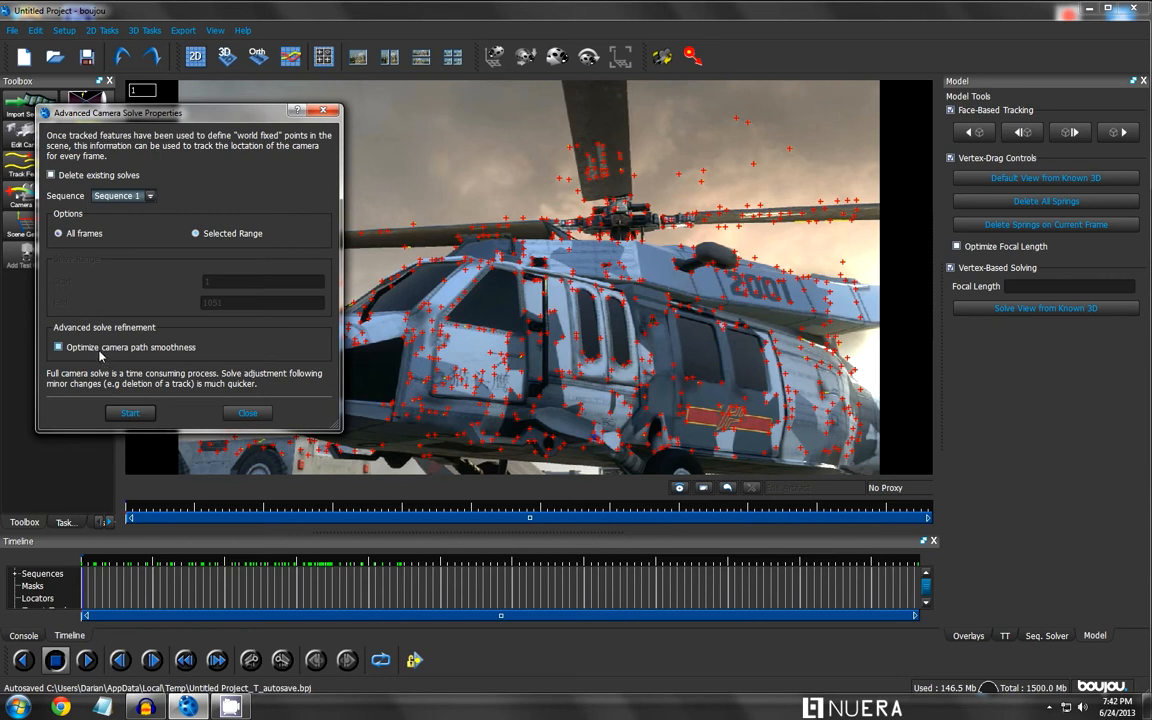
click(131, 412)
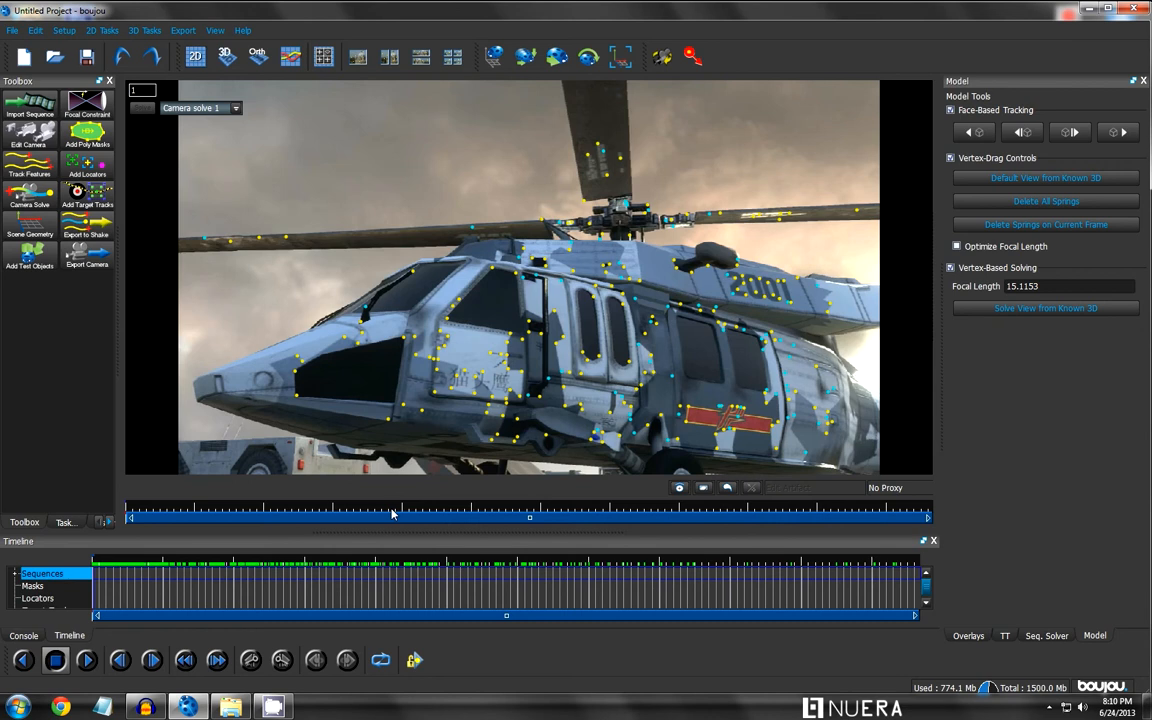
- Scrub through the early frames in the 2D and 3D views to examine how the solved points follow the helicopter, ending at frame 12
drag(110, 557, 256, 557)
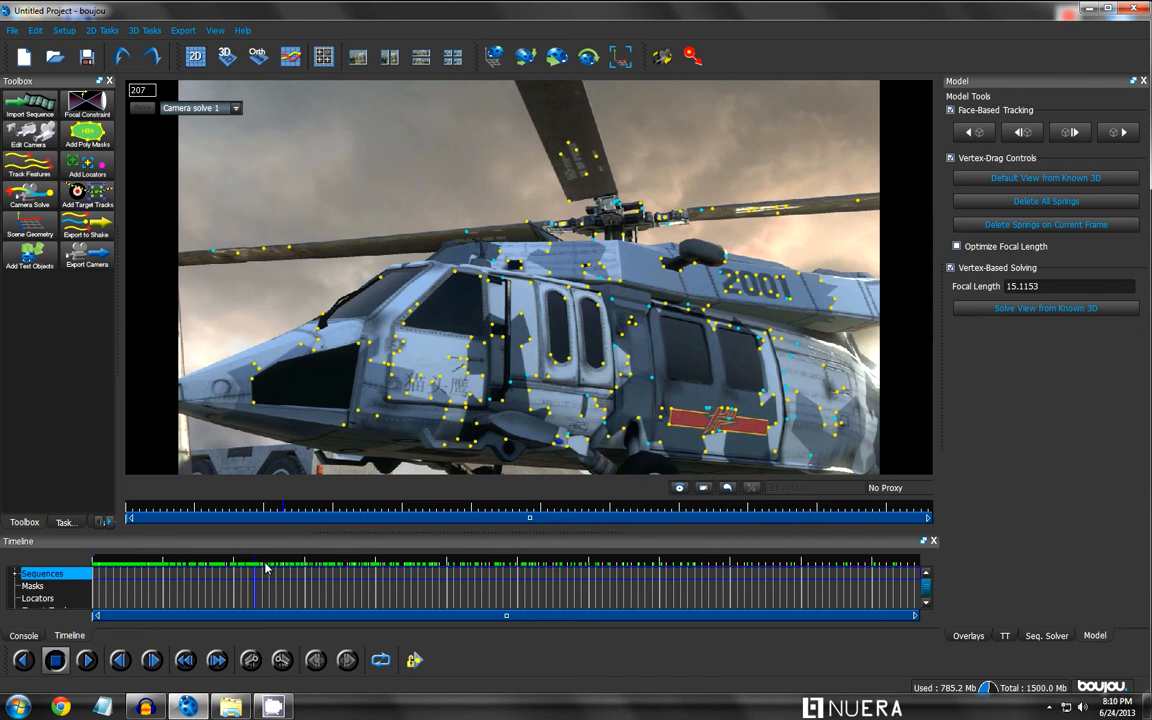
drag(265, 563, 108, 577)
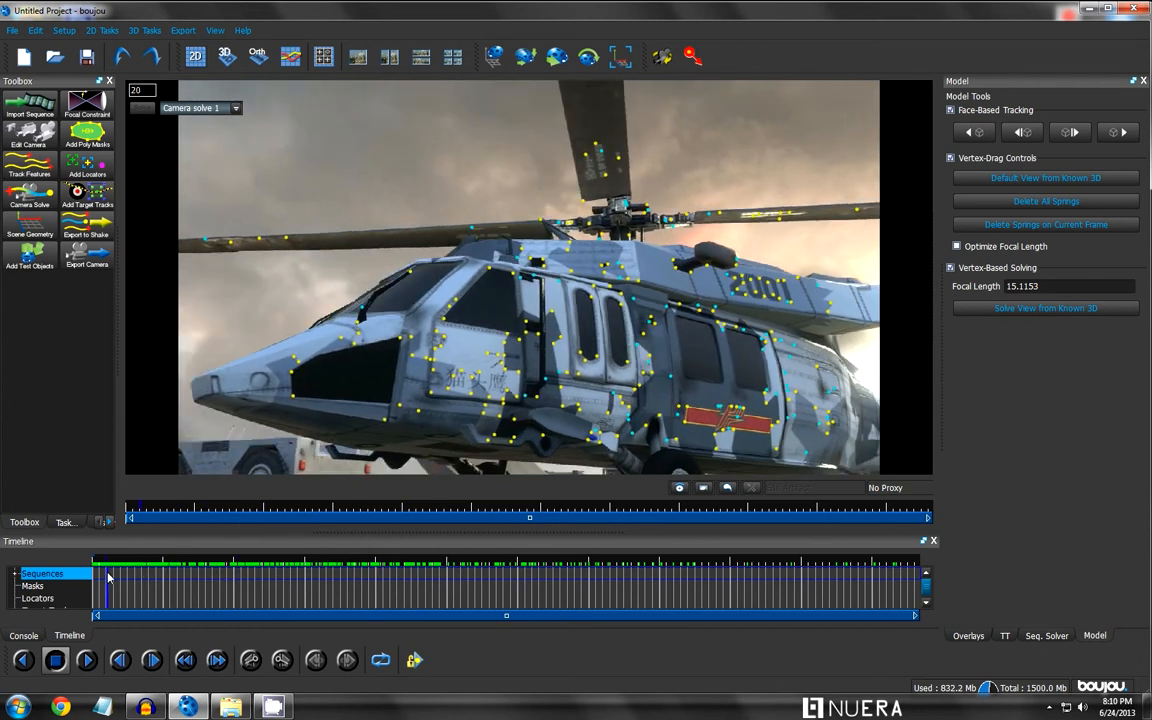
click(227, 57)
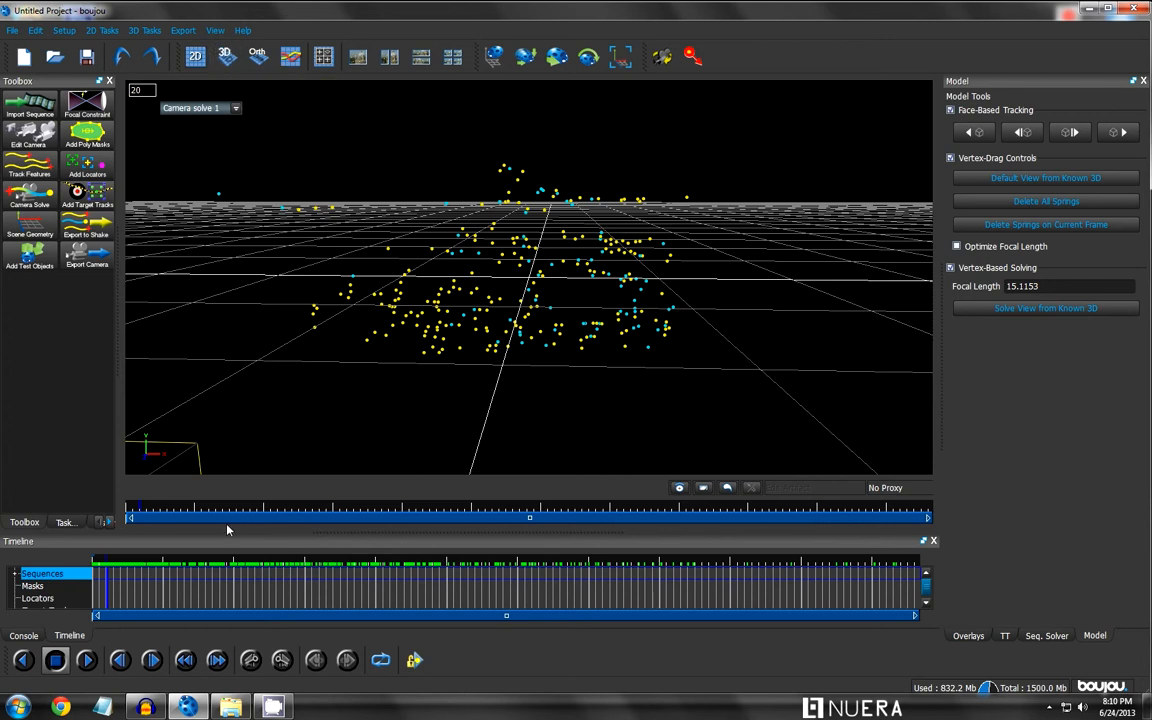
drag(146, 570, 226, 560)
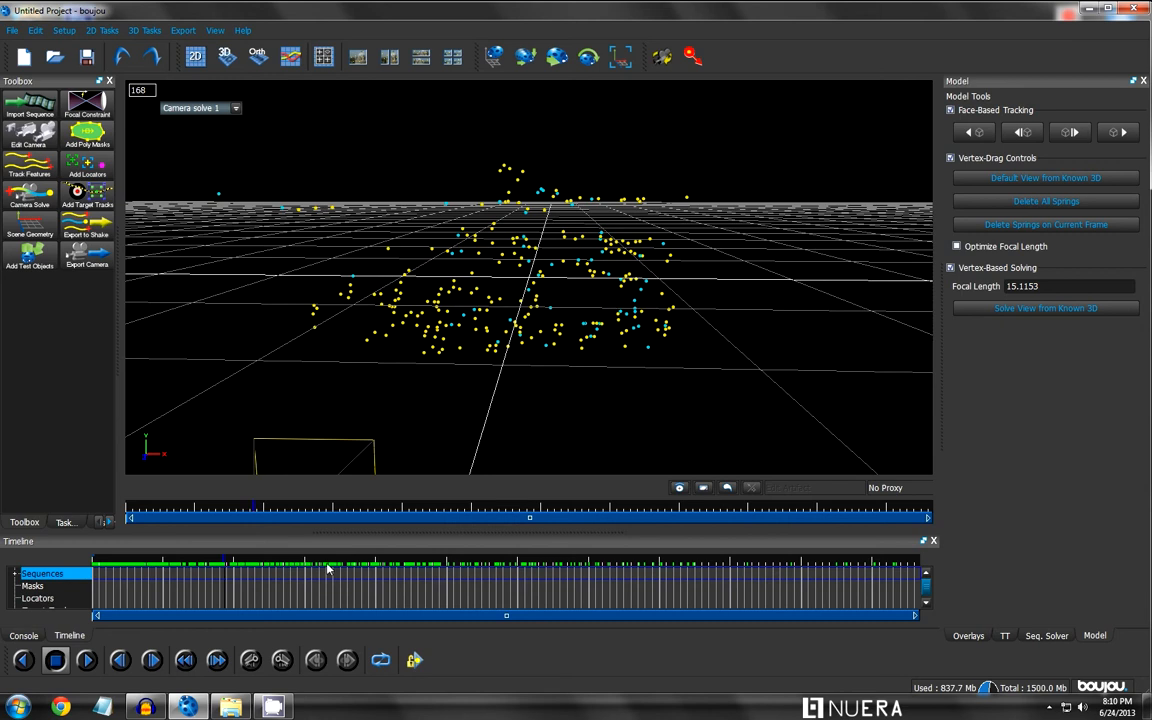
drag(327, 567, 122, 570)
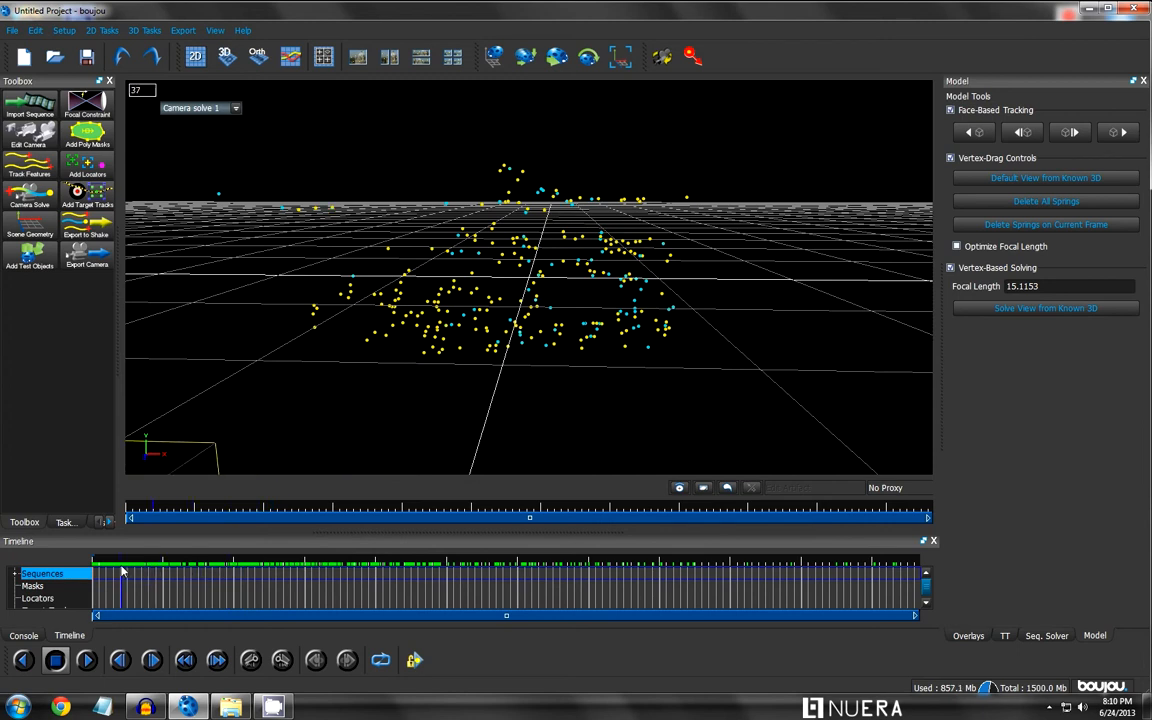
click(198, 58)
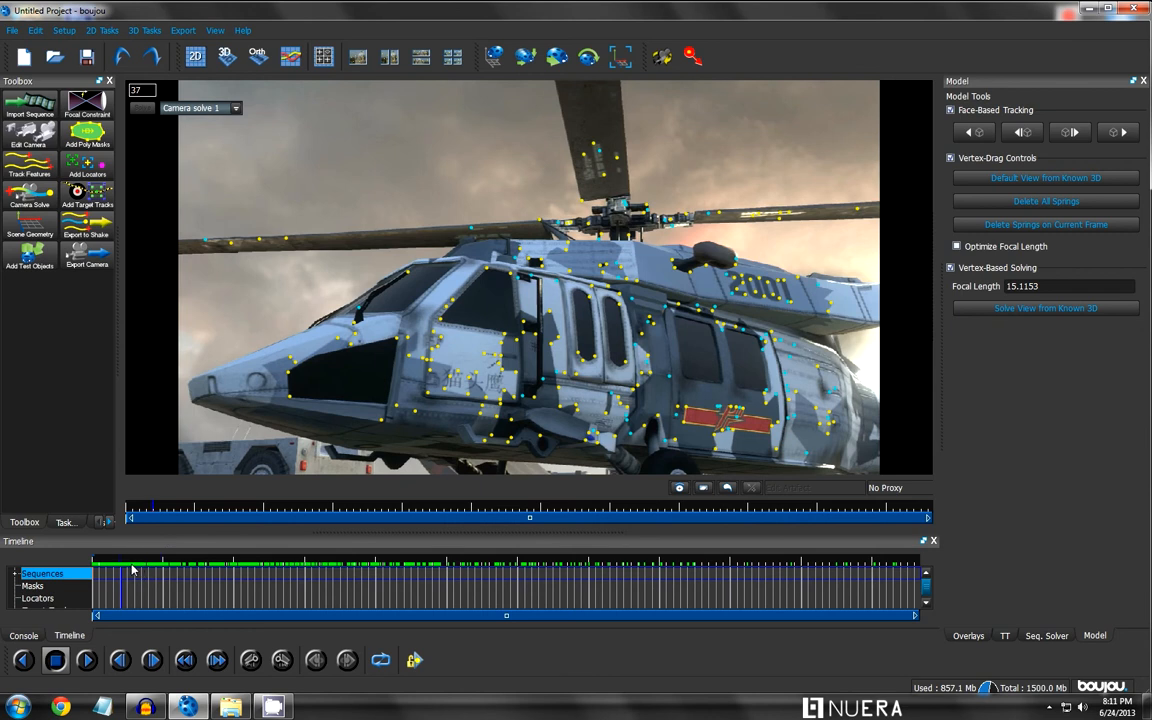
drag(135, 568, 213, 568)
drag(288, 566, 101, 576)
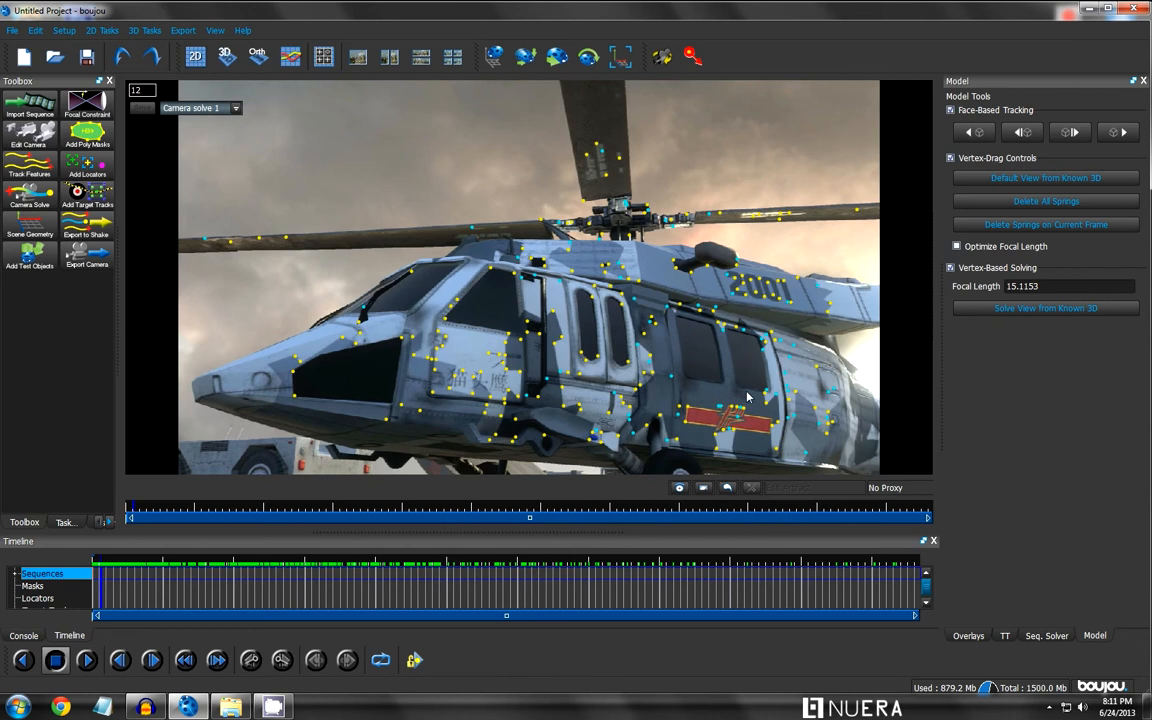
- Flag five track points for export: on the nose, the upper rotor blade, the rear fuselage, the side windows and the long front rotor blade
right_click(293, 379)
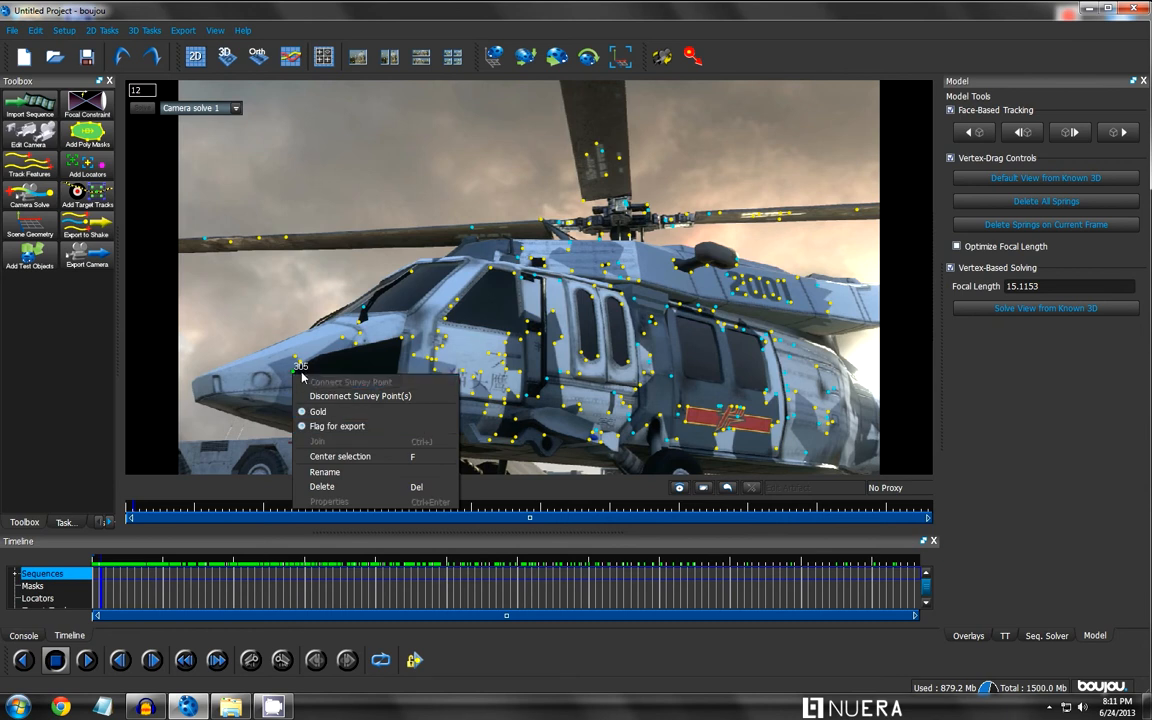
click(318, 430)
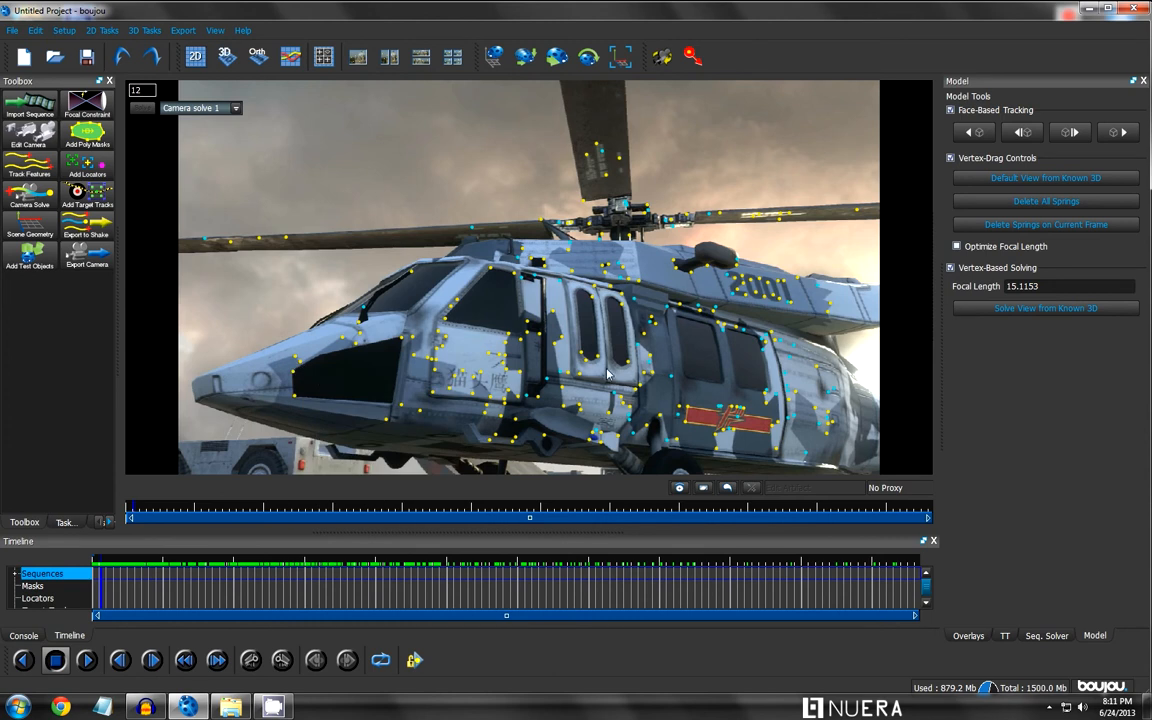
right_click(607, 178)
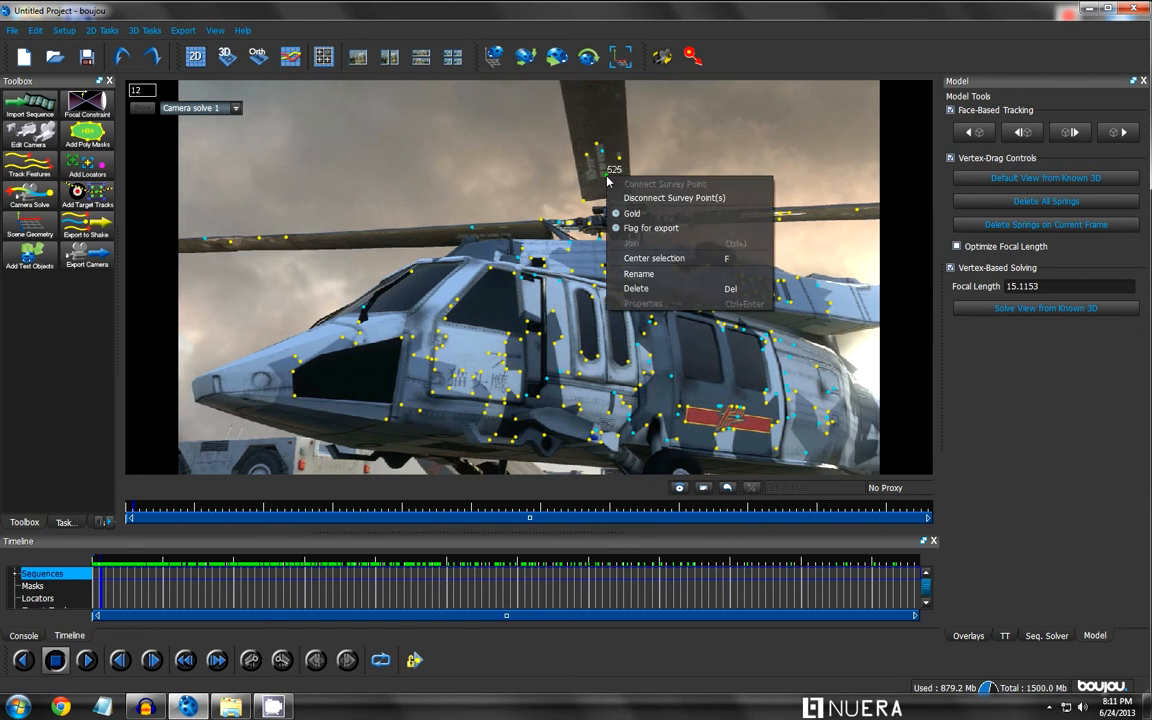
click(645, 228)
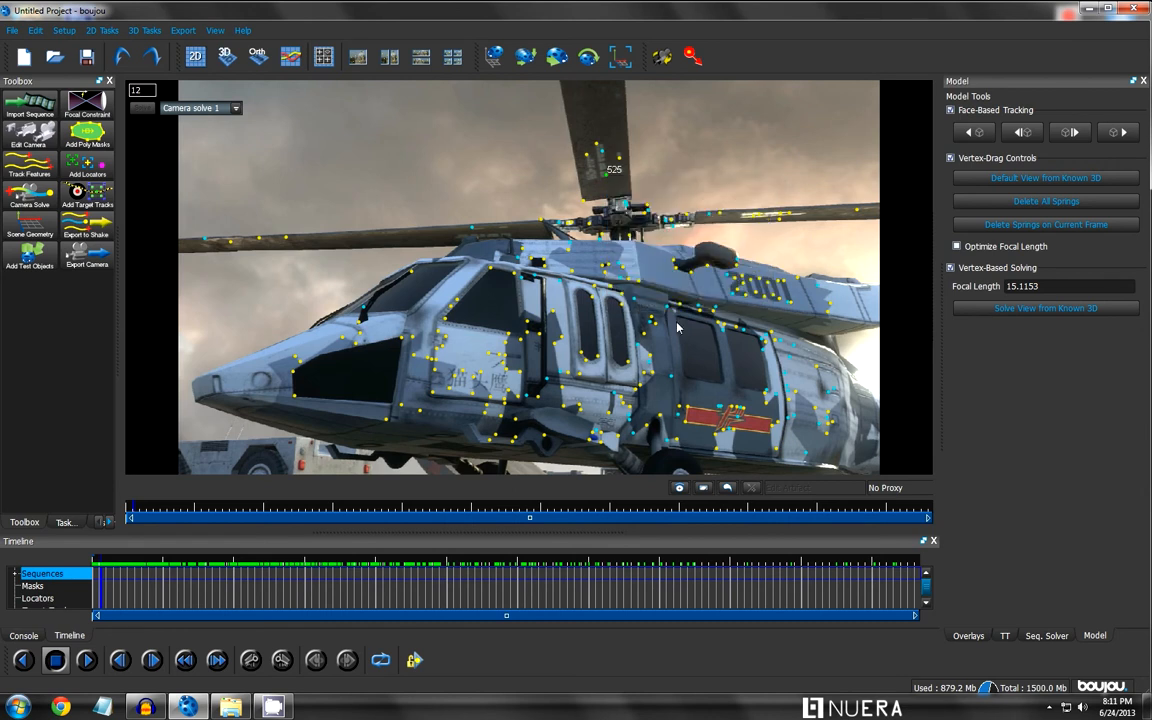
right_click(830, 415)
click(874, 463)
right_click(598, 361)
click(628, 409)
right_click(230, 243)
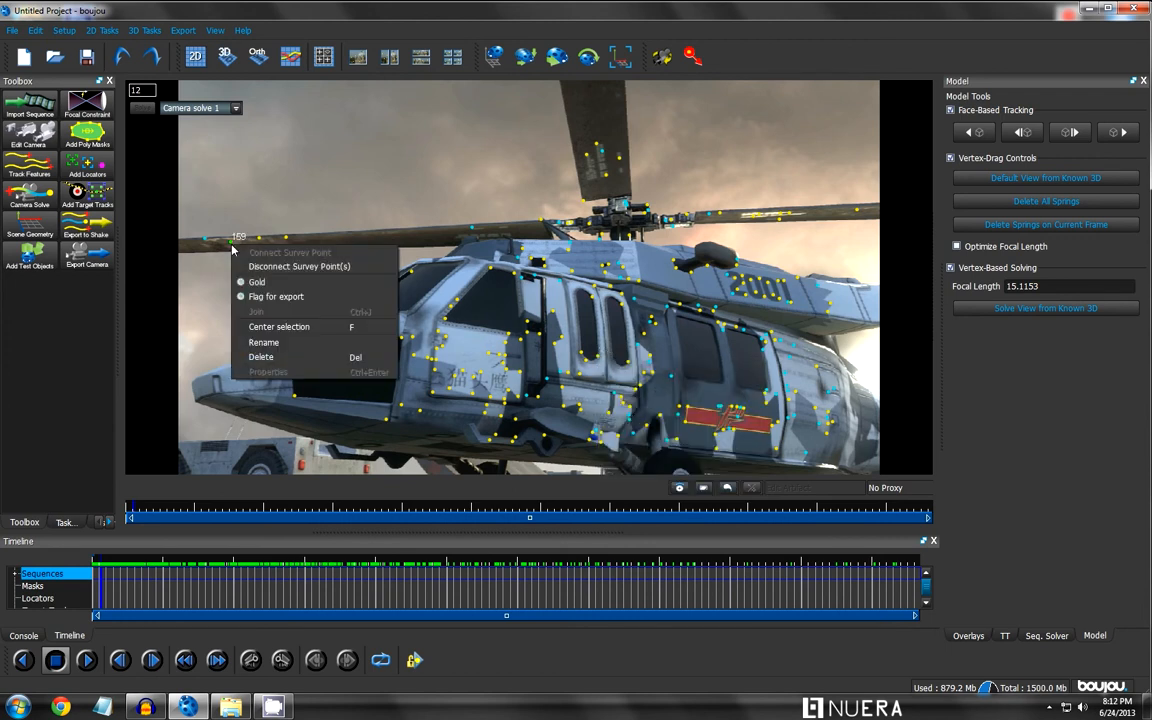
click(281, 305)
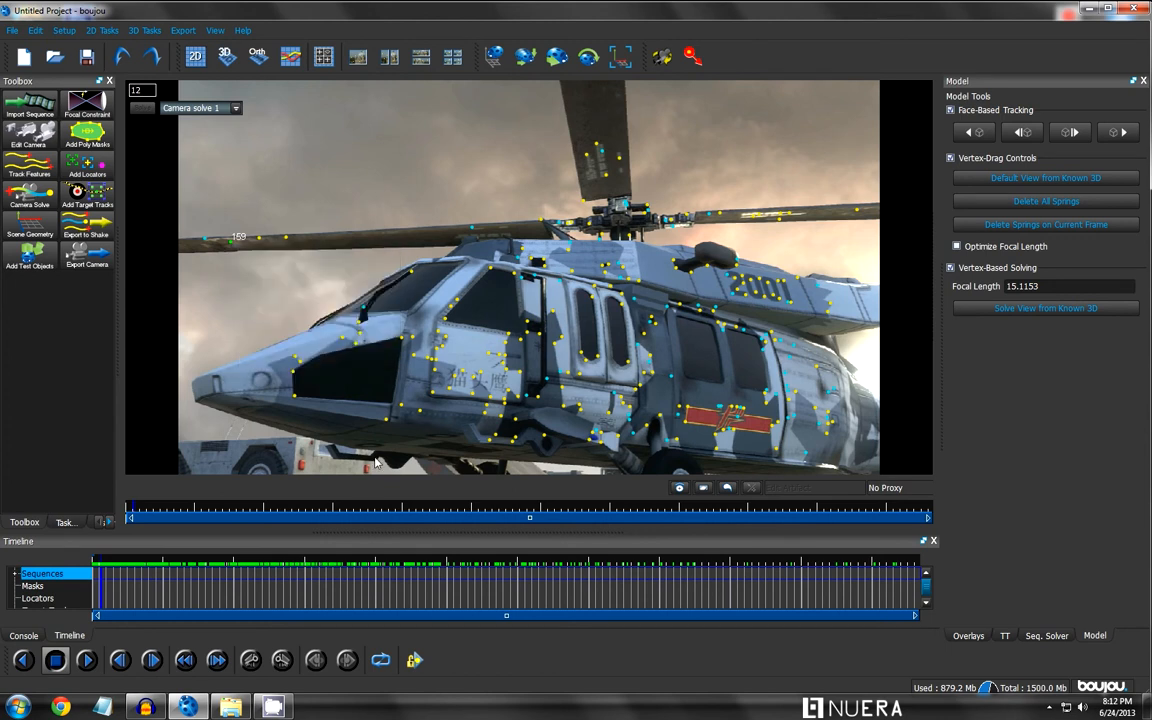
- Return to frame 1 and start a camera export using Sequence 1 and Camera solve 1
drag(144, 561, 80, 559)
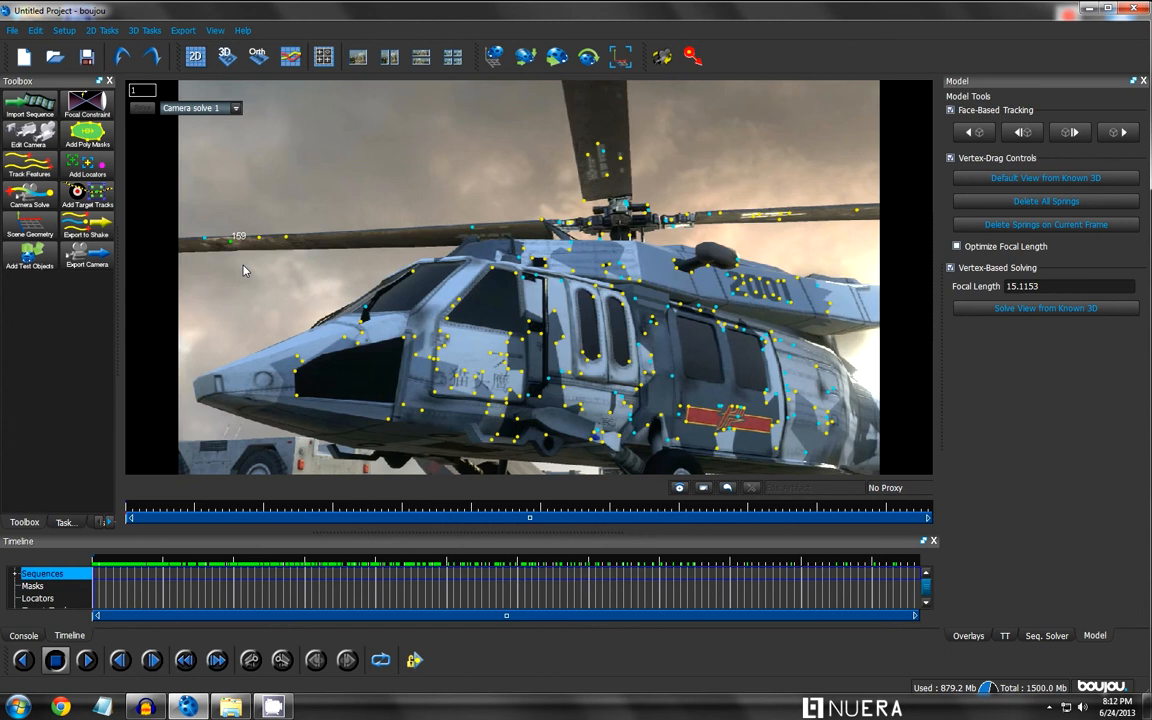
click(88, 262)
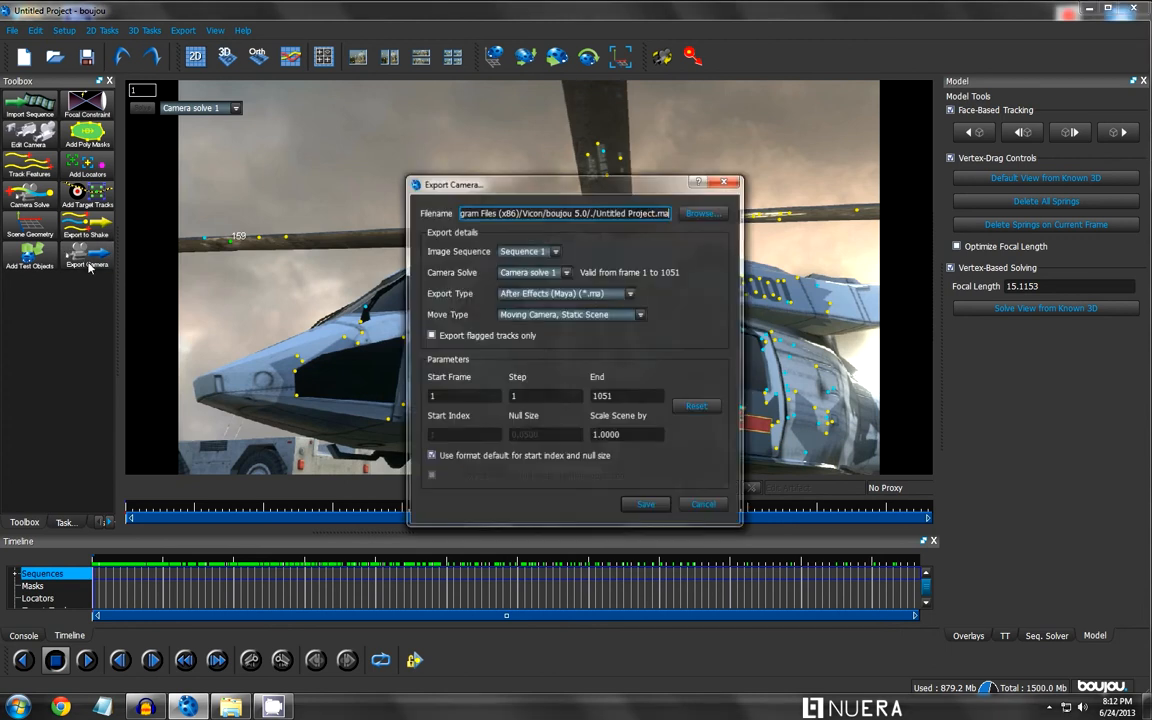
click(519, 250)
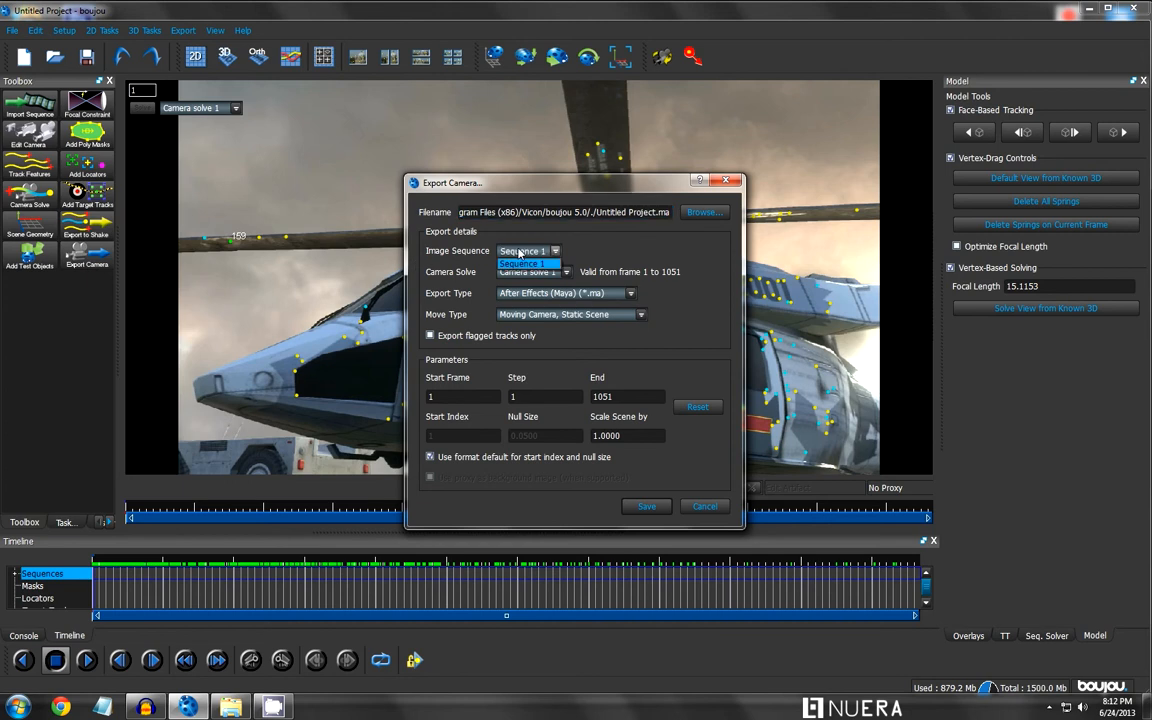
click(519, 250)
click(533, 272)
click(533, 280)
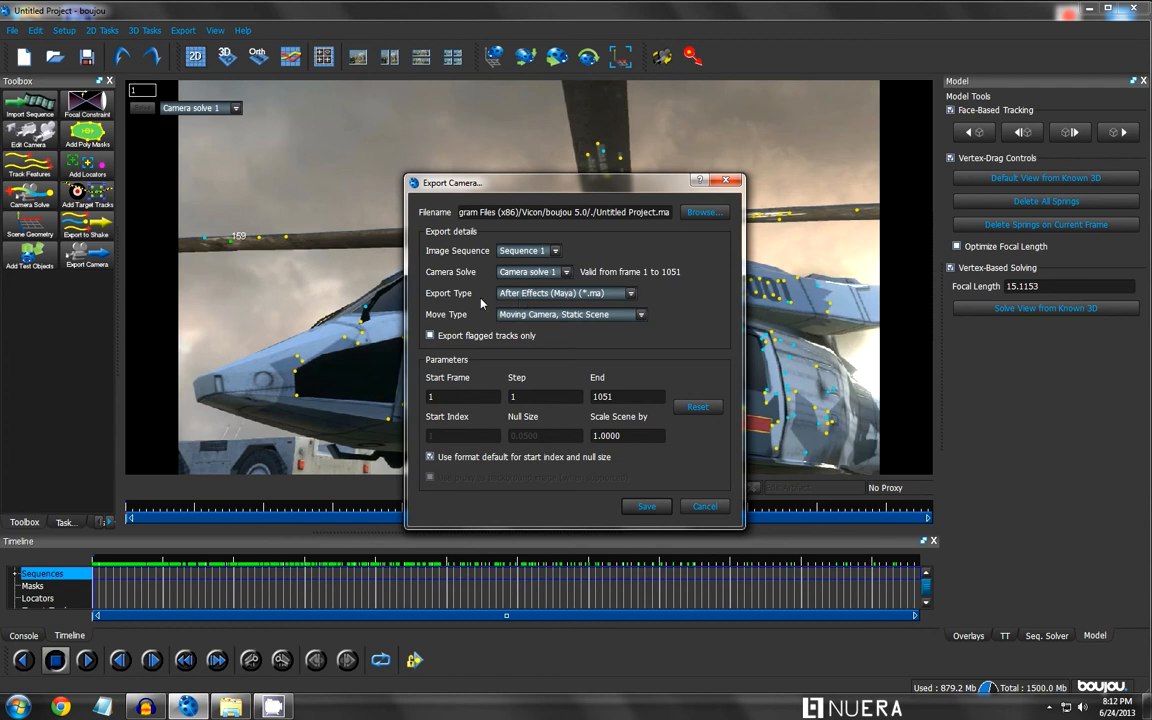
- Keep After Effects (Maya) (*.ma) as the camera export type
click(530, 294)
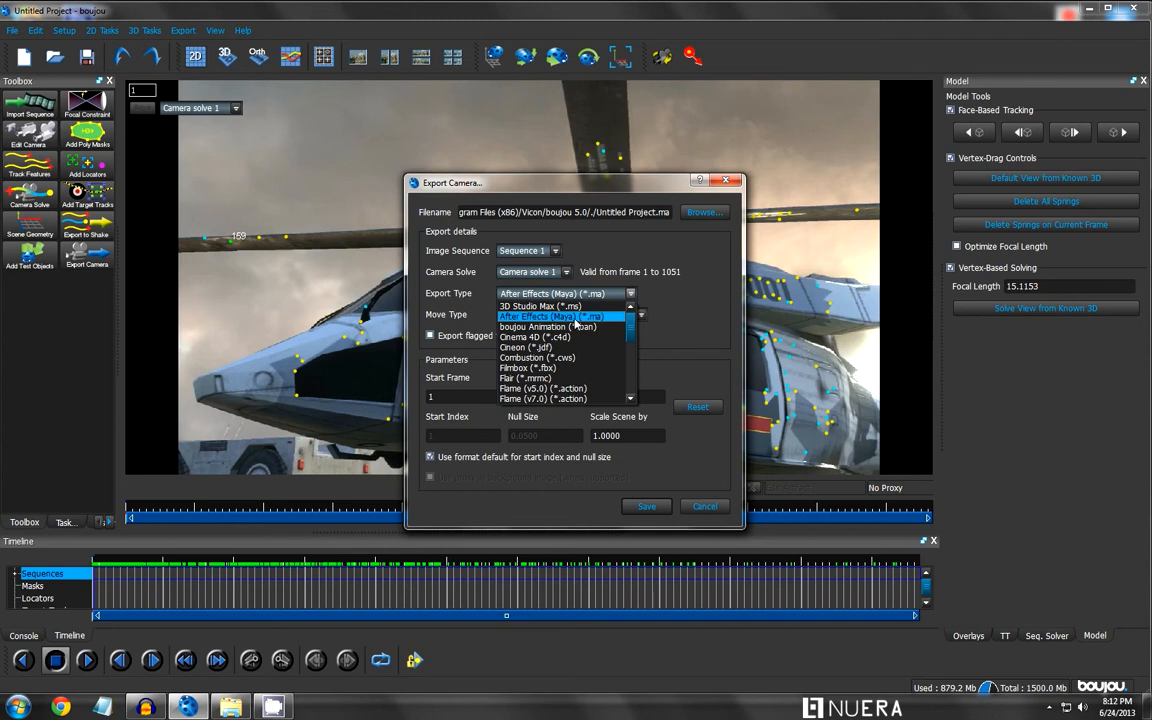
click(572, 318)
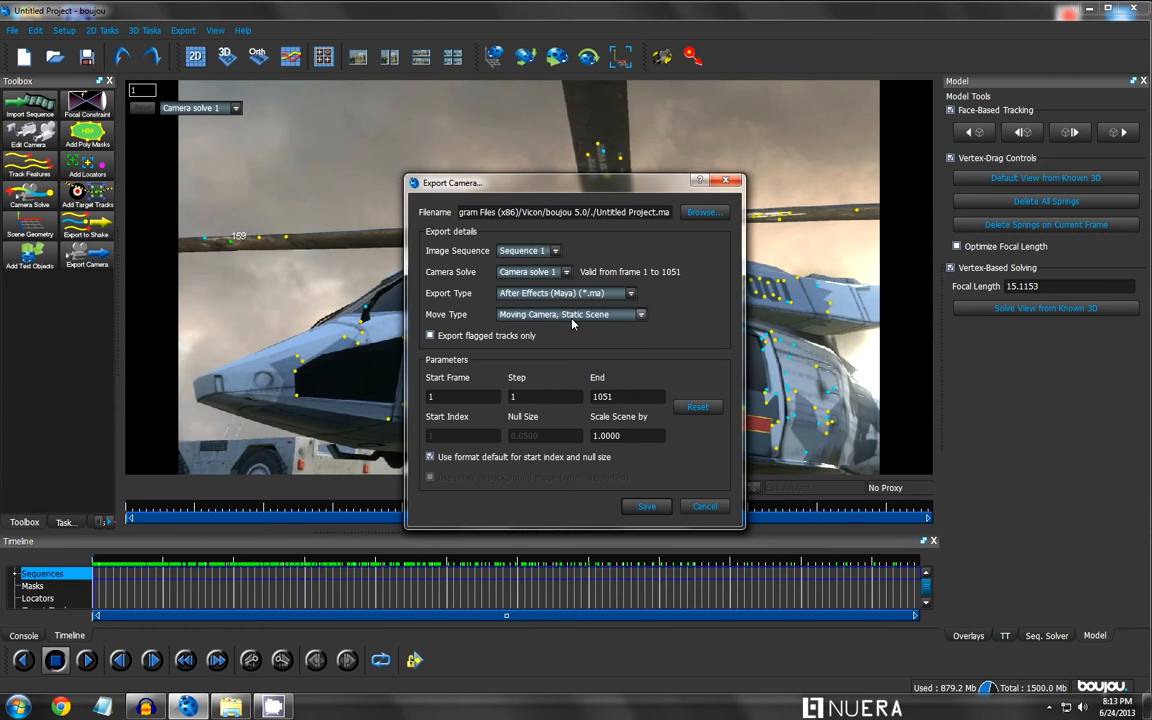
click(572, 293)
mouse_move(632, 323)
mouse_down()
mouse_move(633, 373)
mouse_move(632, 318)
mouse_up()
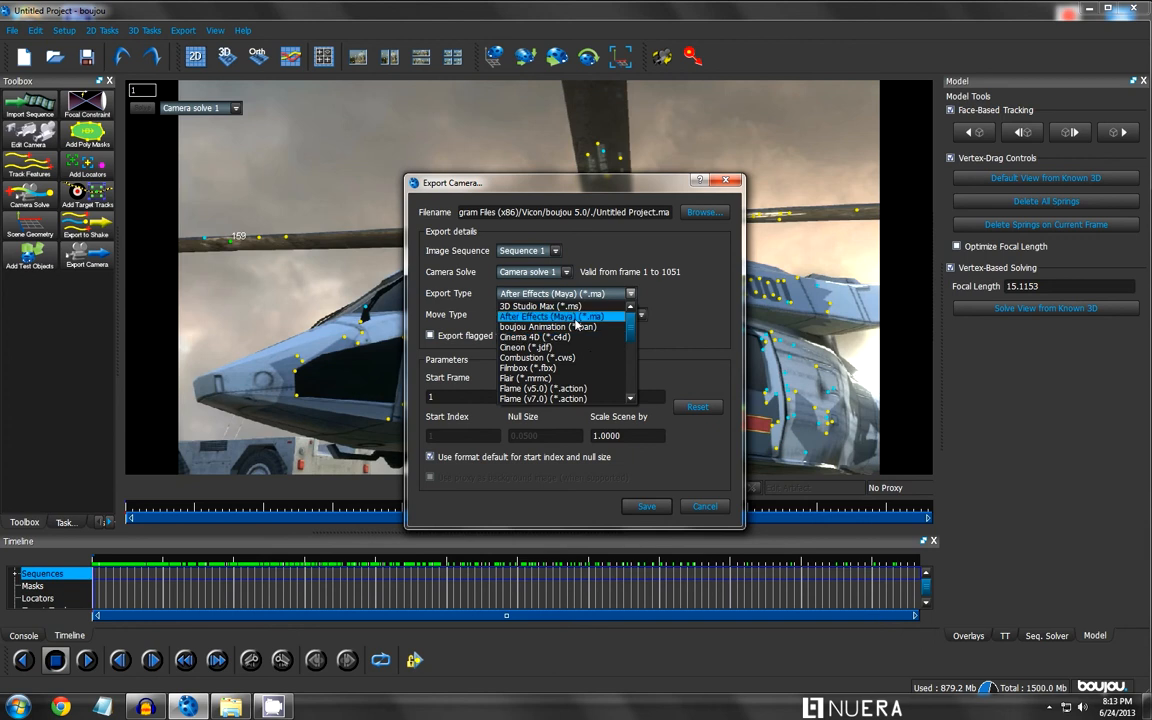
click(576, 318)
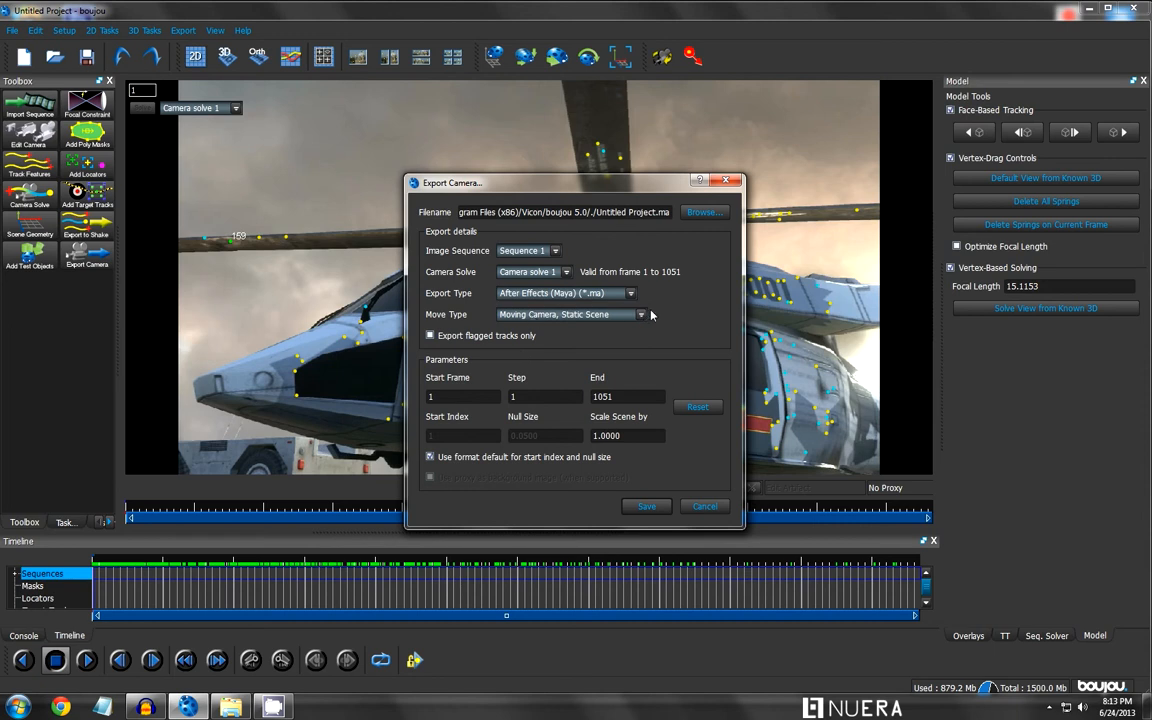
- Keep the Moving Camera, Static Scene move type, limit the export to flagged tracks and scale the scene by 1000
click(618, 316)
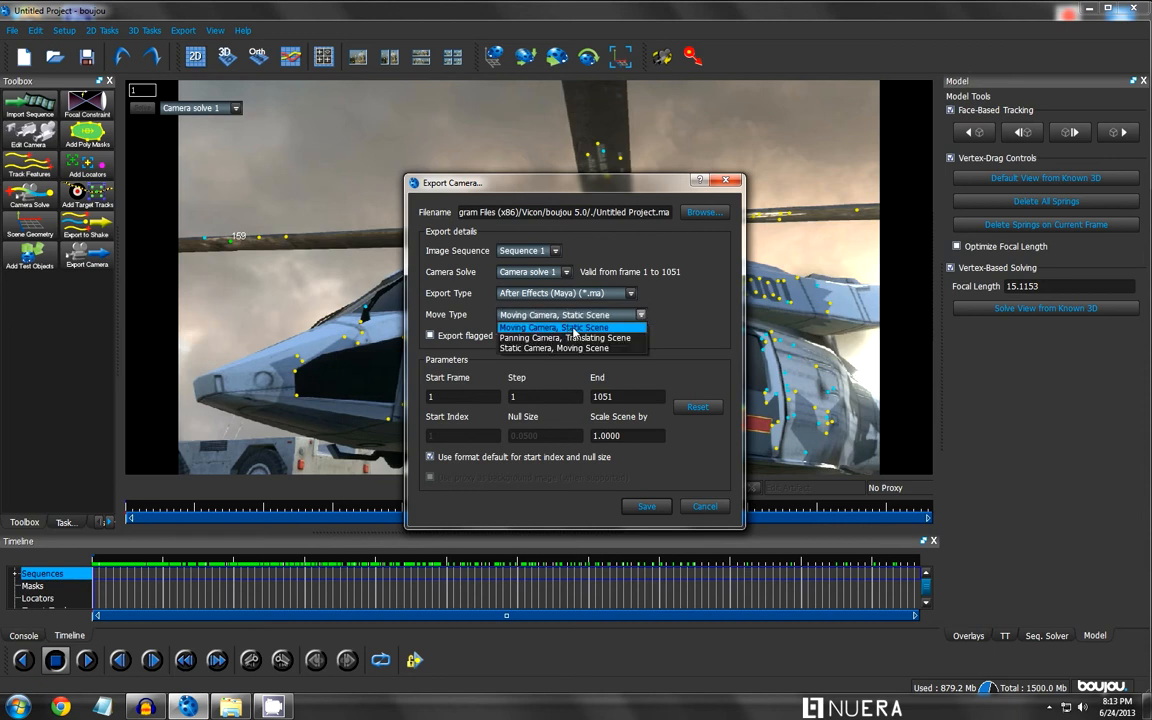
click(628, 327)
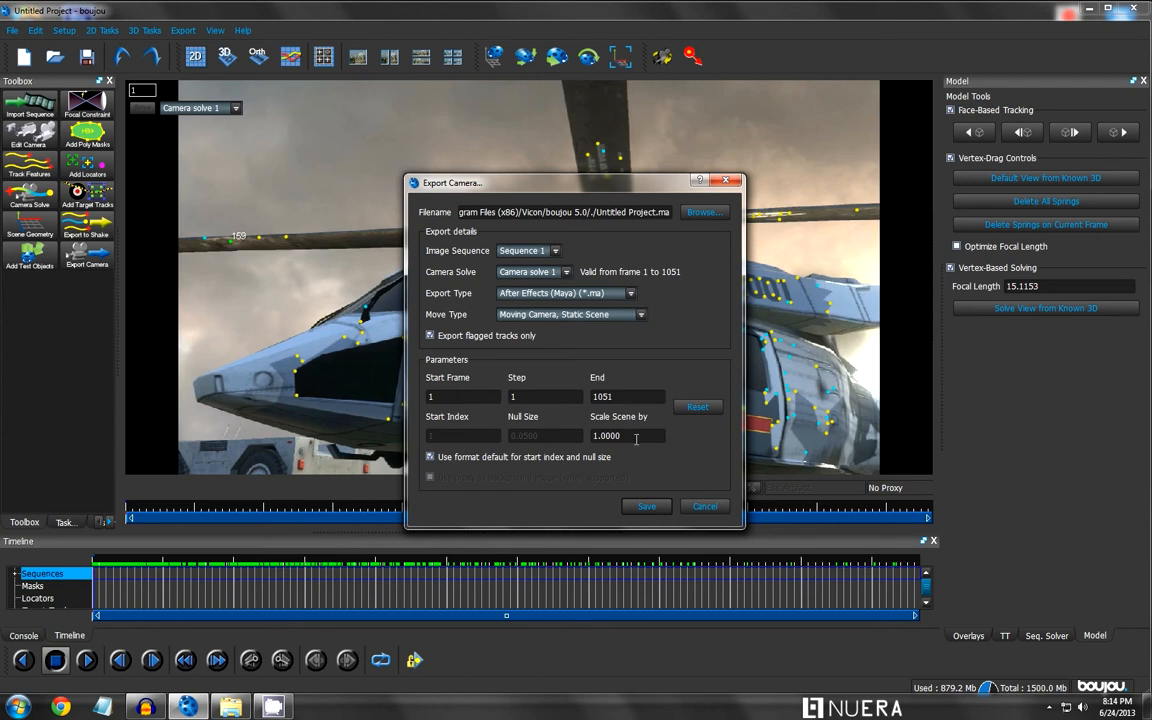
drag(637, 439, 538, 438)
text(1000)
- Save the camera export as Untitled Project.ma in the Motion Tracking Tutorial folder on the Desktop
click(699, 212)
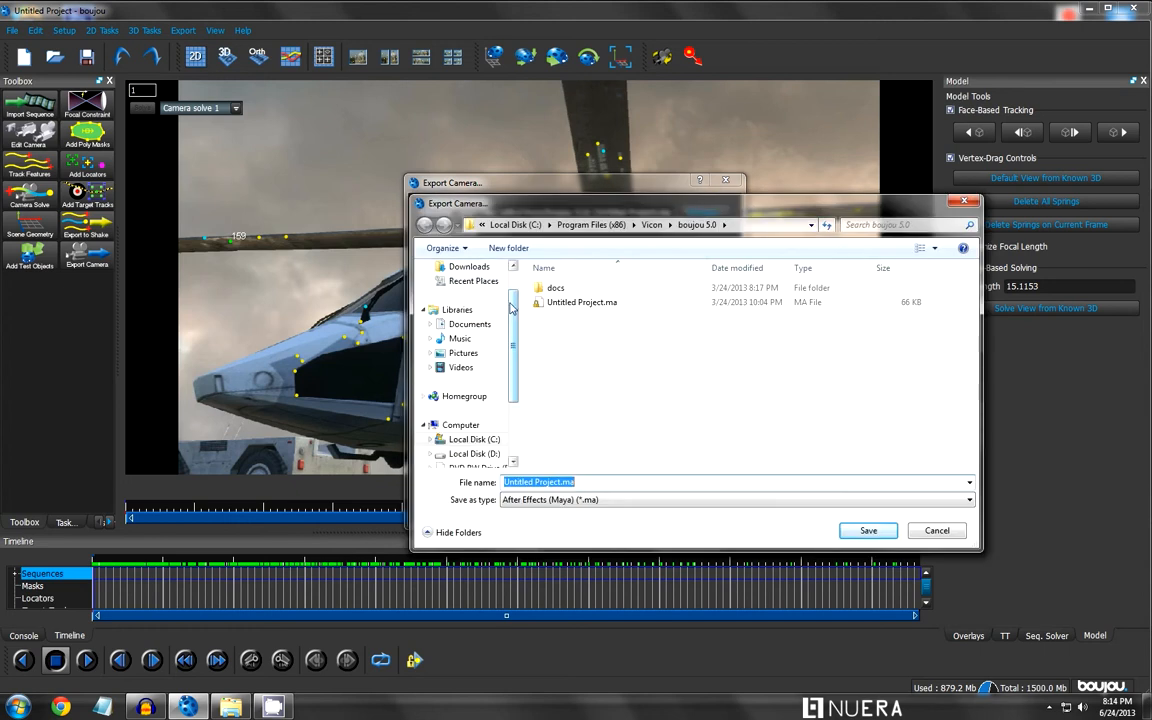
scroll(490, 300, up, 1)
click(463, 287)
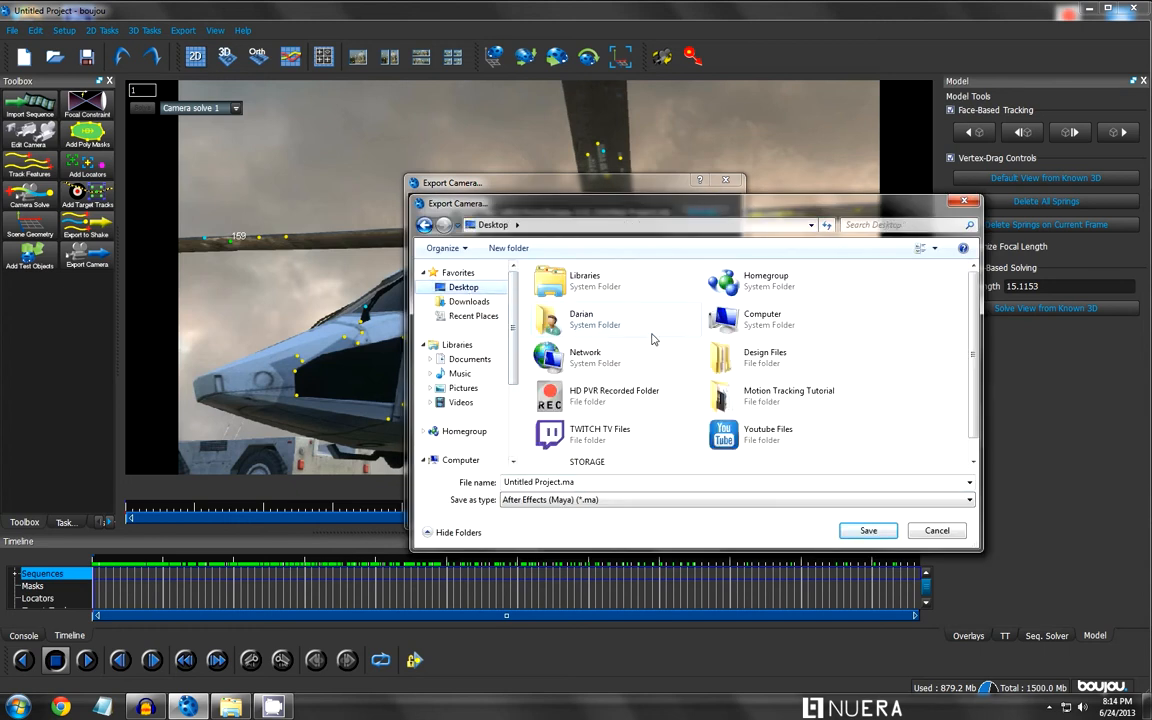
scroll(700, 360, down, 1)
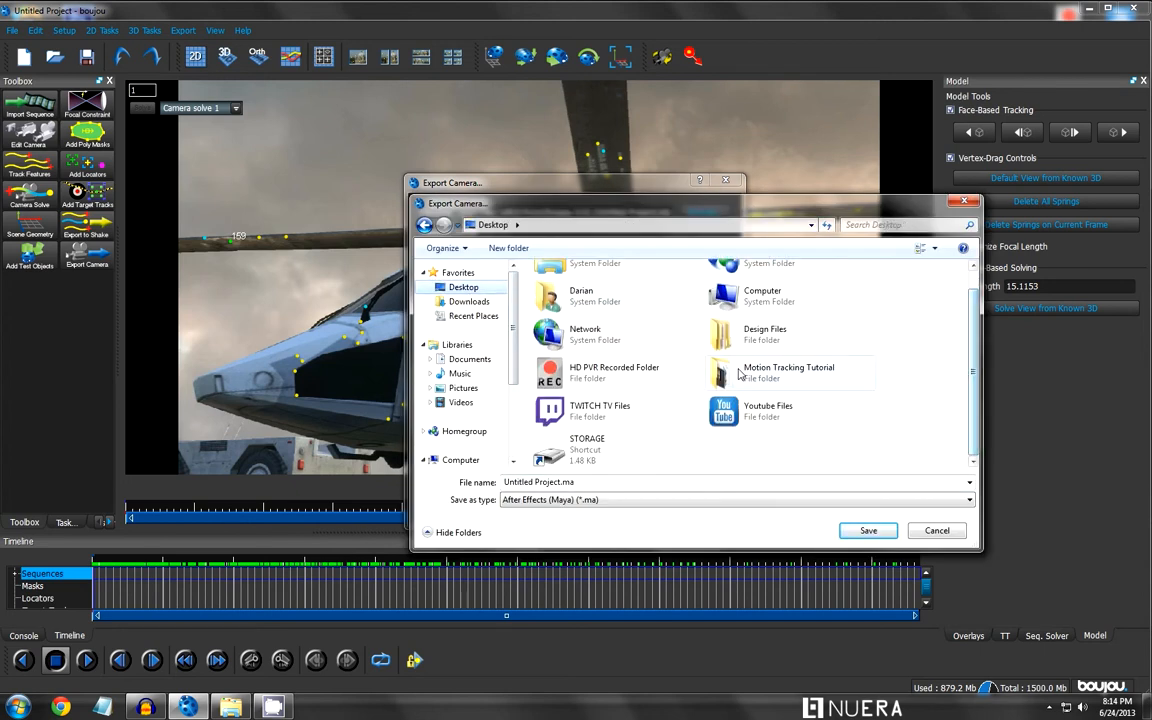
double_click(740, 373)
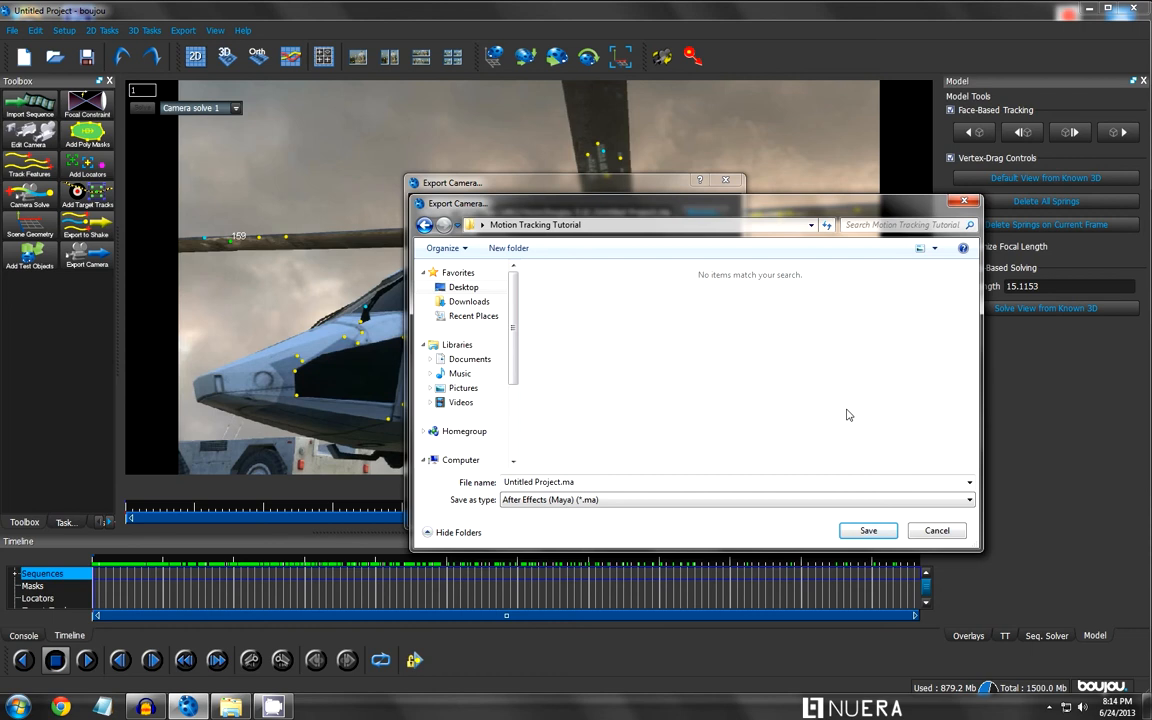
click(581, 479)
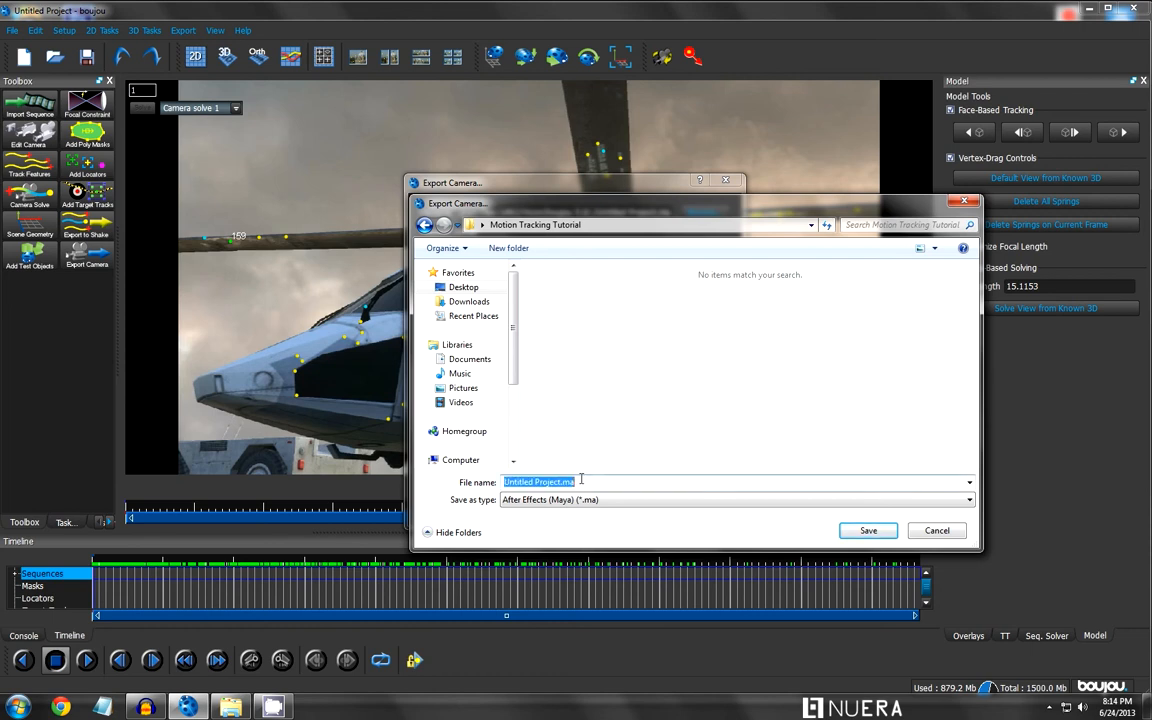
click(595, 439)
click(598, 483)
click(865, 531)
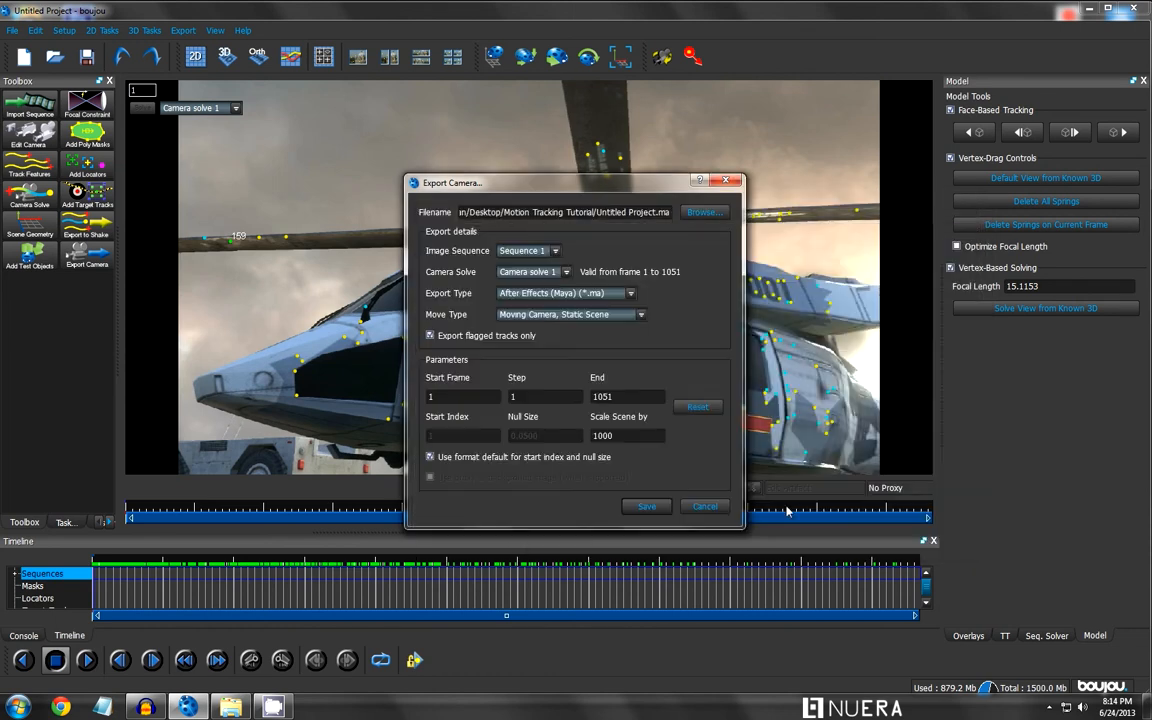
click(646, 507)
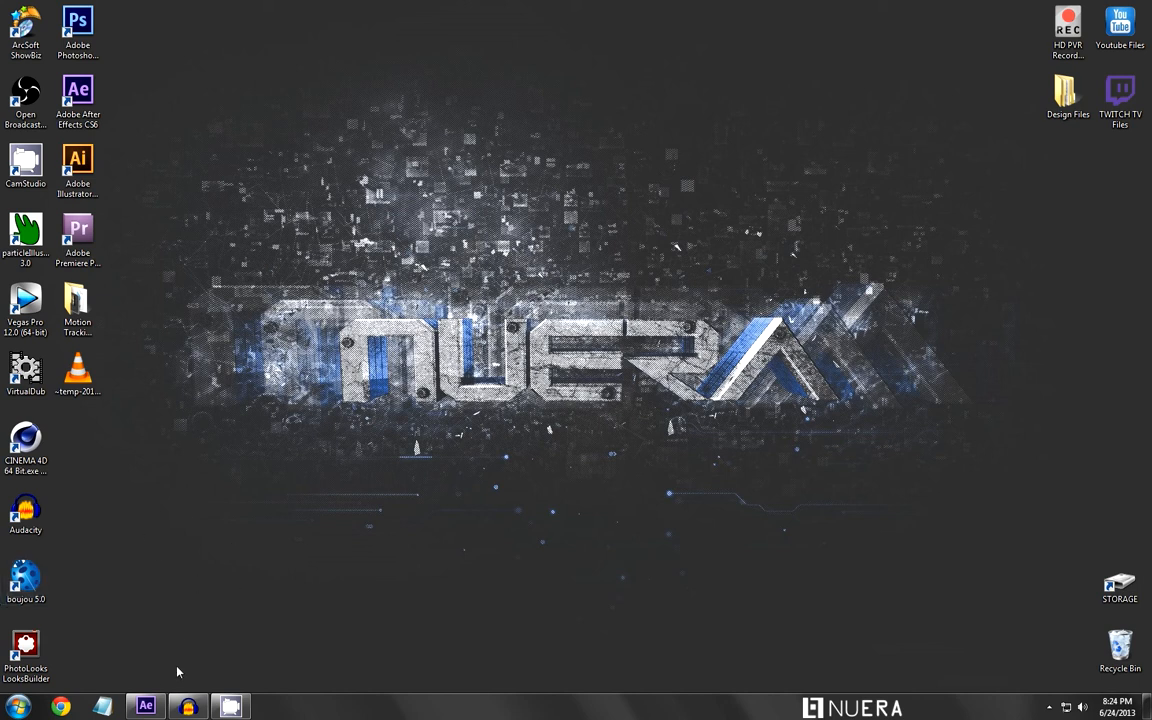
- Open the Motion Tracking Tutorial folder on the Desktop and check the exported Untitled Project.ma file
click(147, 707)
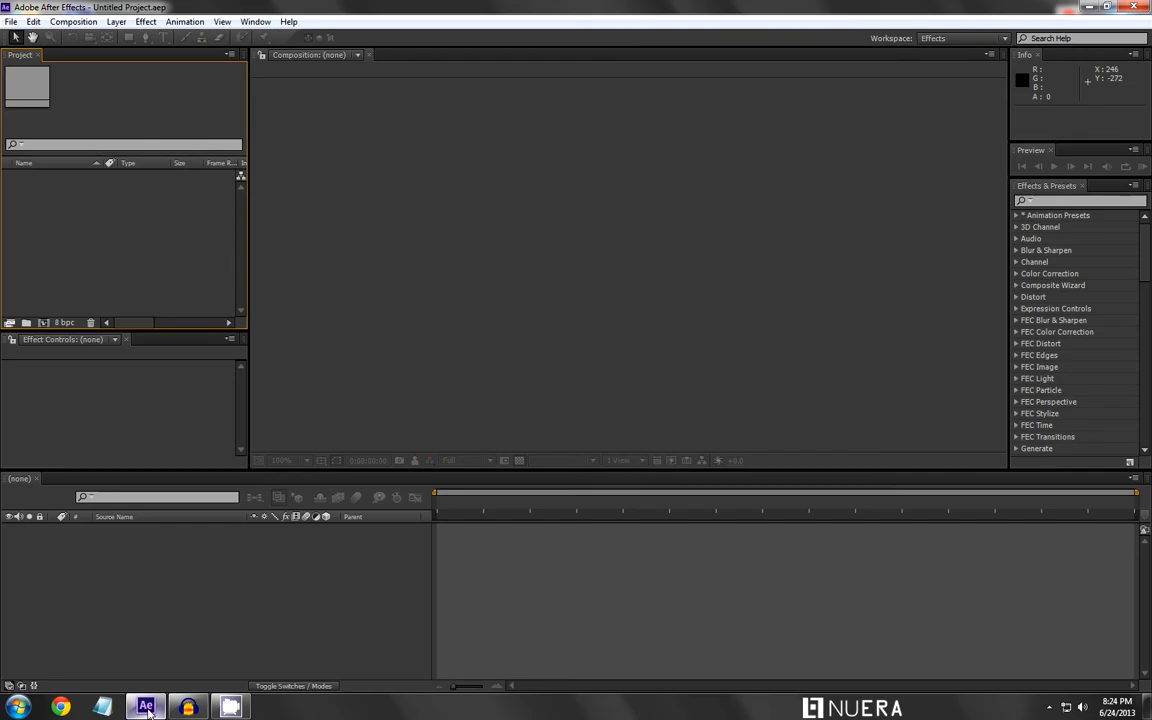
click(147, 707)
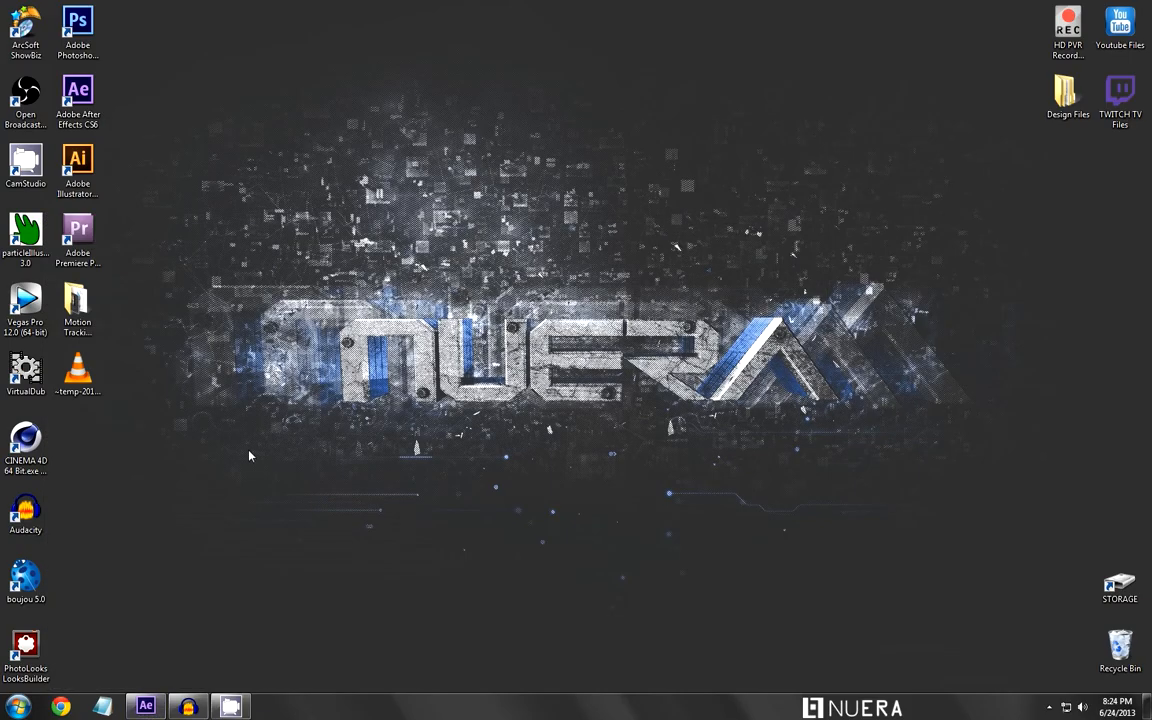
double_click(80, 318)
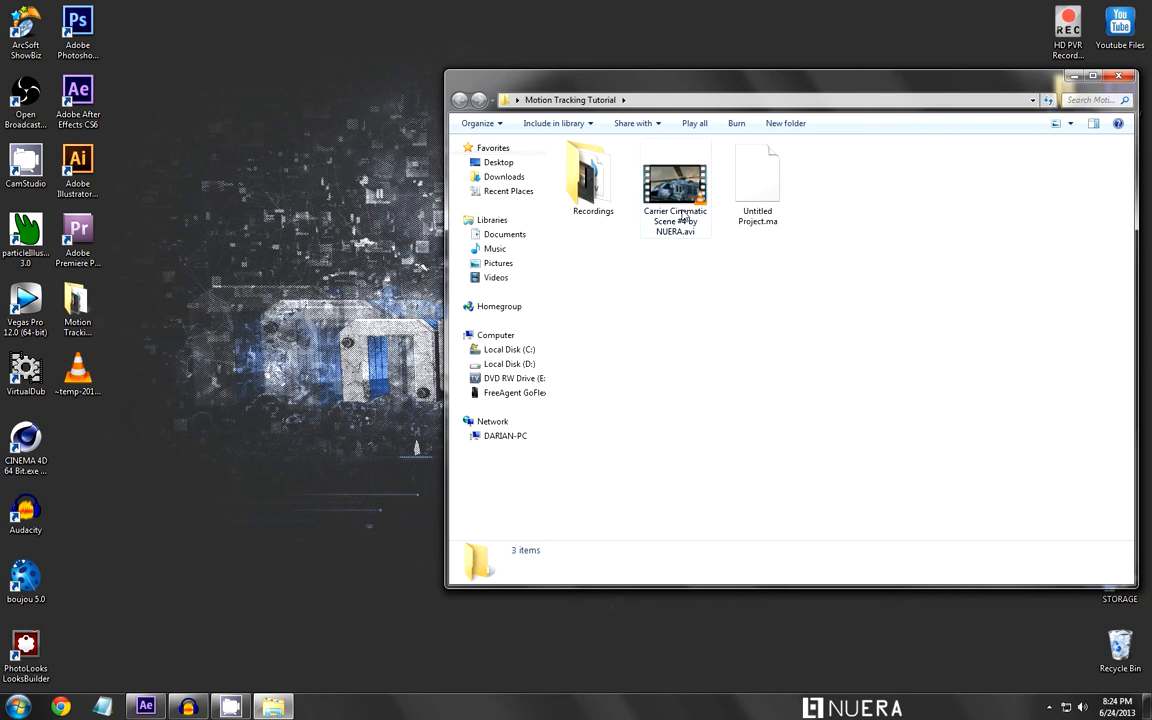
click(753, 212)
click(721, 366)
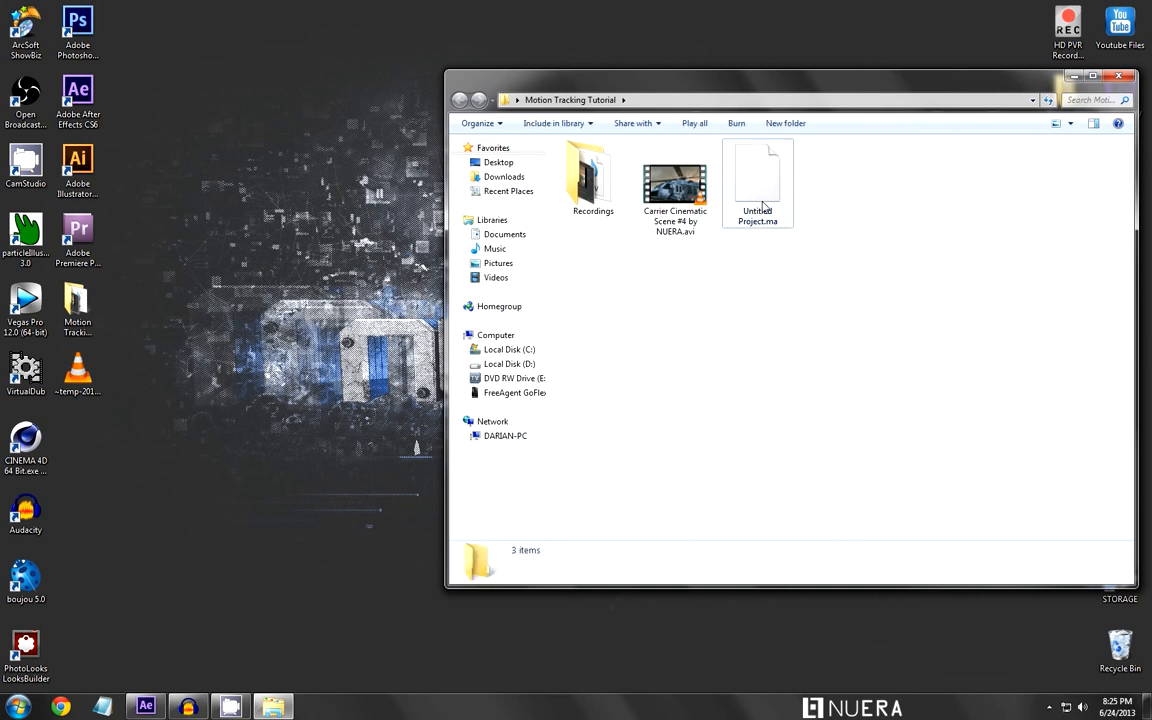
click(768, 189)
click(576, 530)
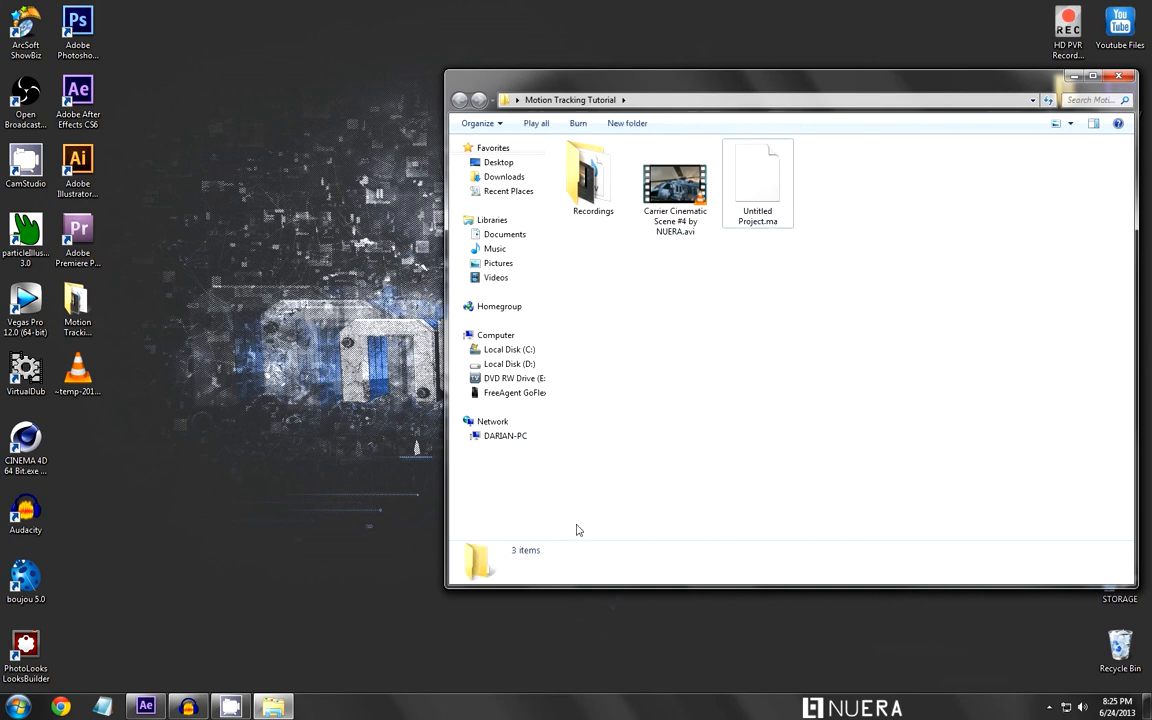
- Switch to After Effects, import Untitled Project.ma as Composition - Retain Layer Sizes, and open the imported composition
click(163, 703)
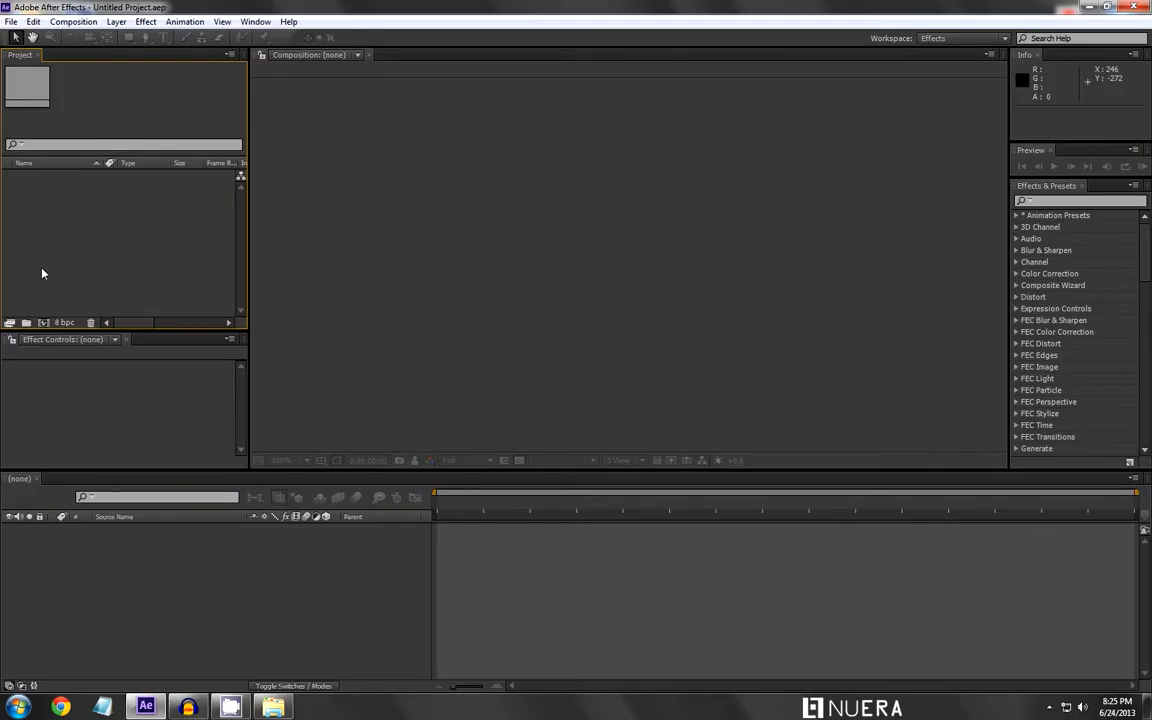
right_click(44, 270)
mouse_move(85, 323)
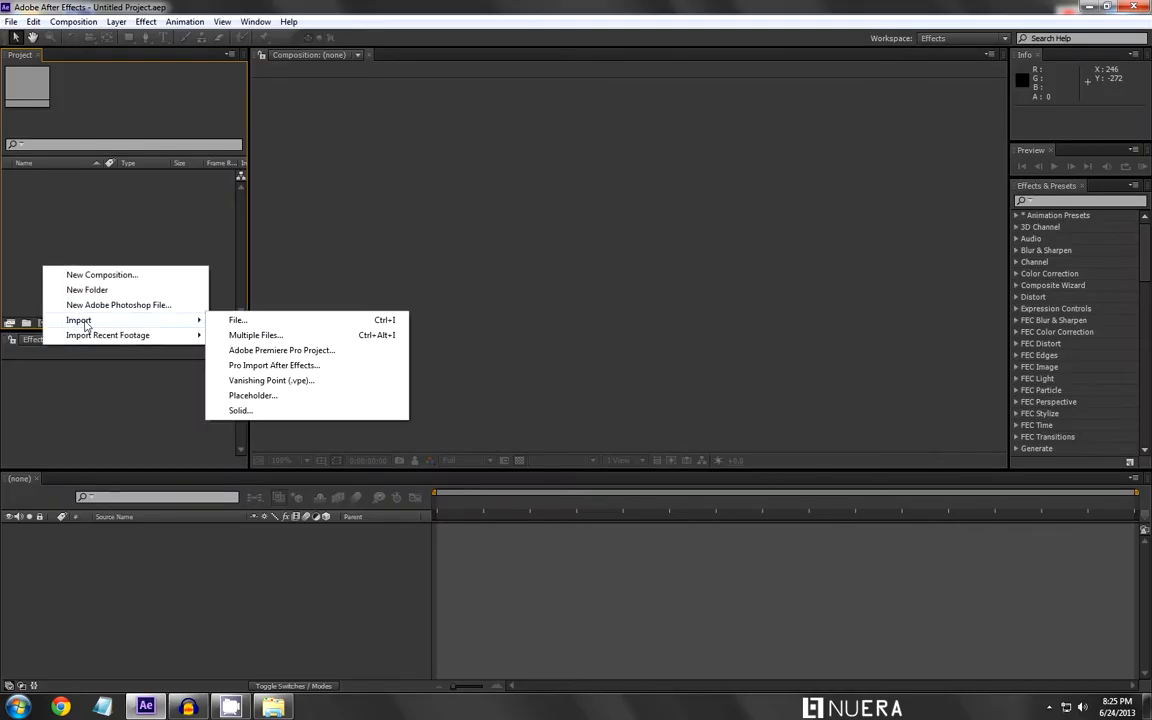
click(312, 321)
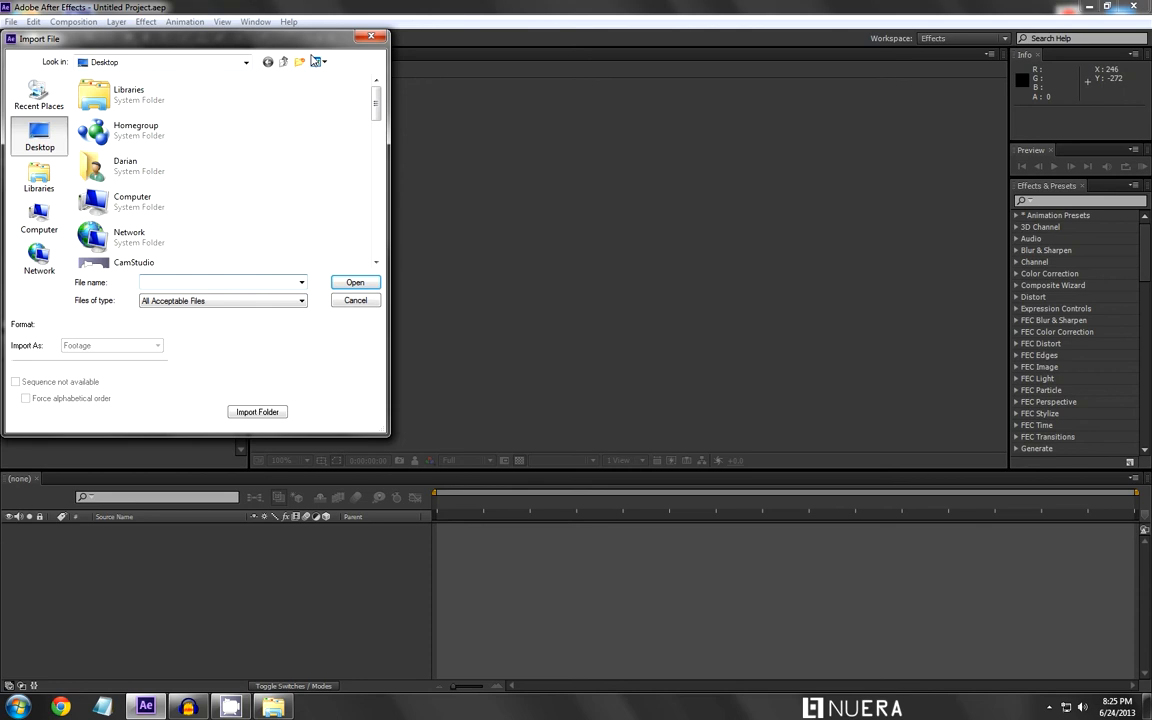
drag(377, 110, 380, 156)
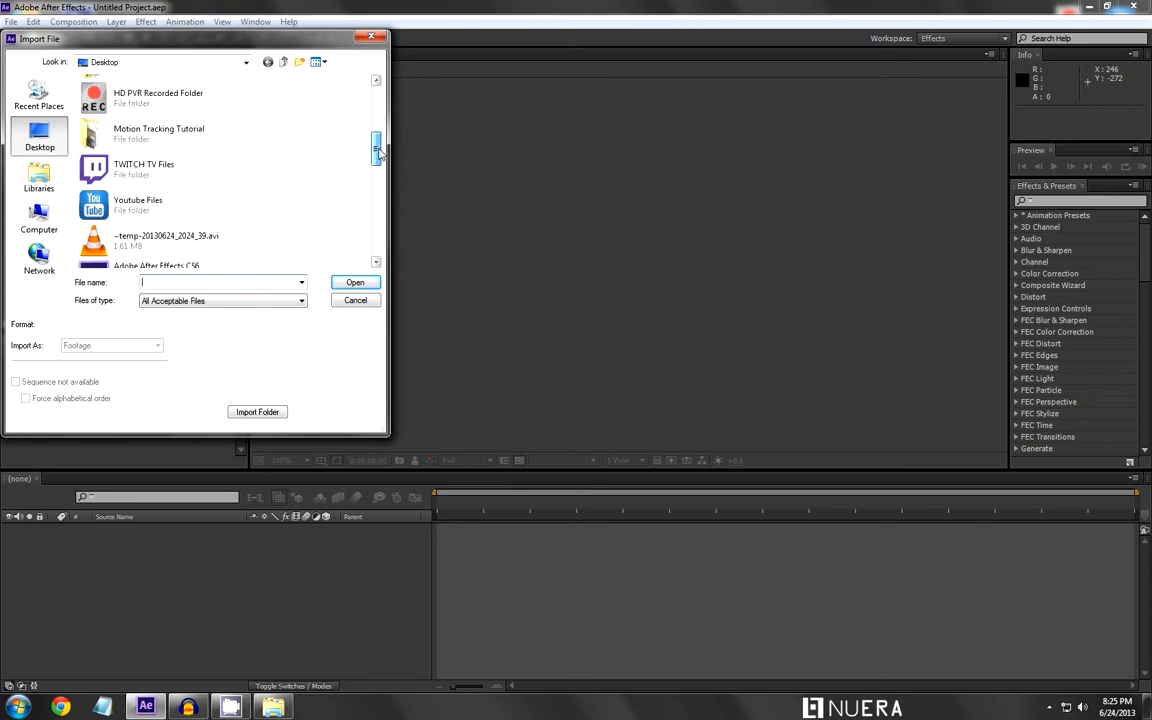
double_click(179, 144)
click(117, 124)
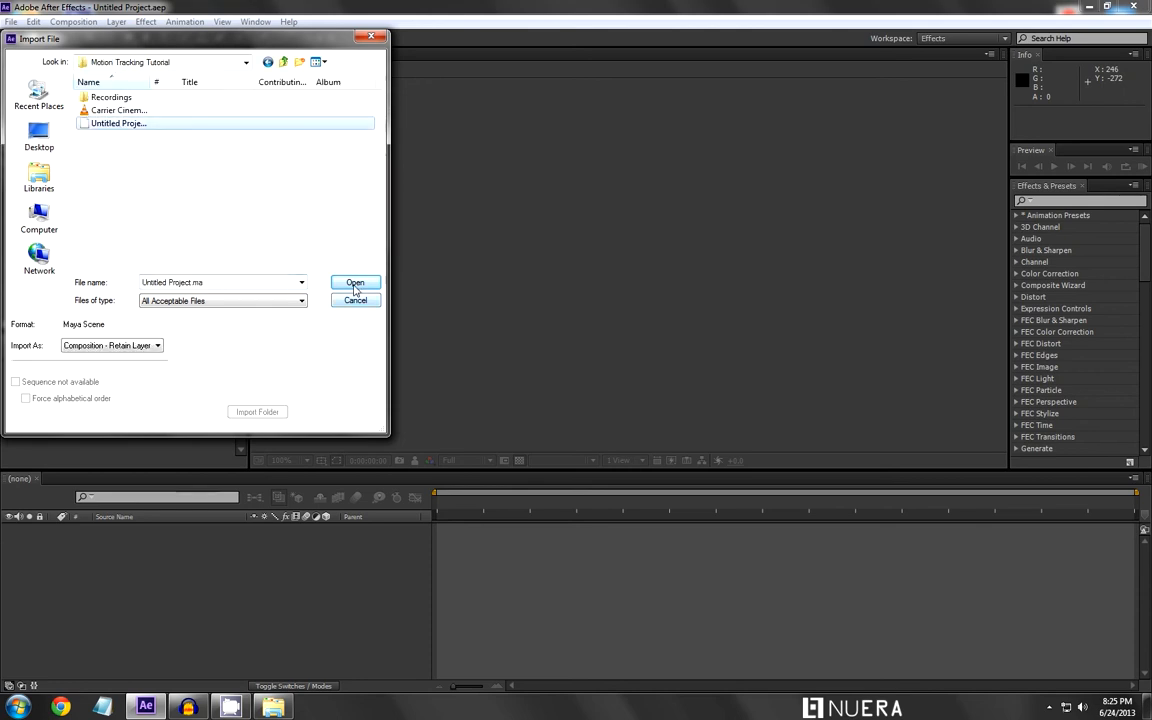
click(89, 347)
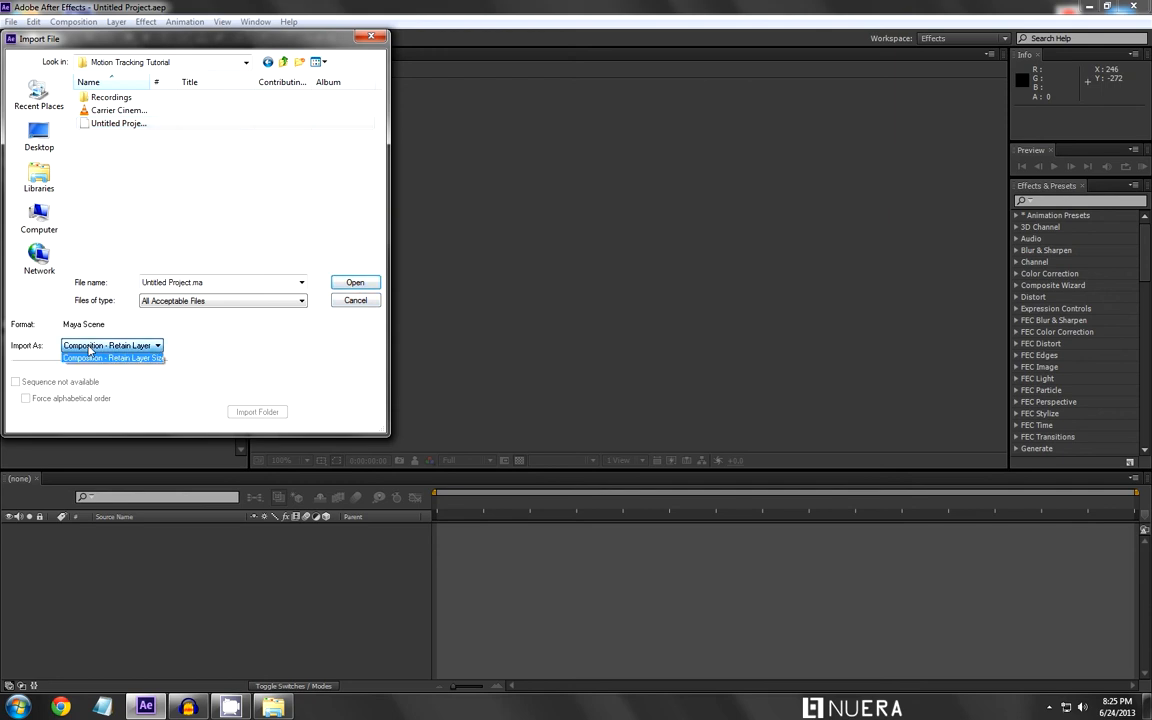
click(92, 357)
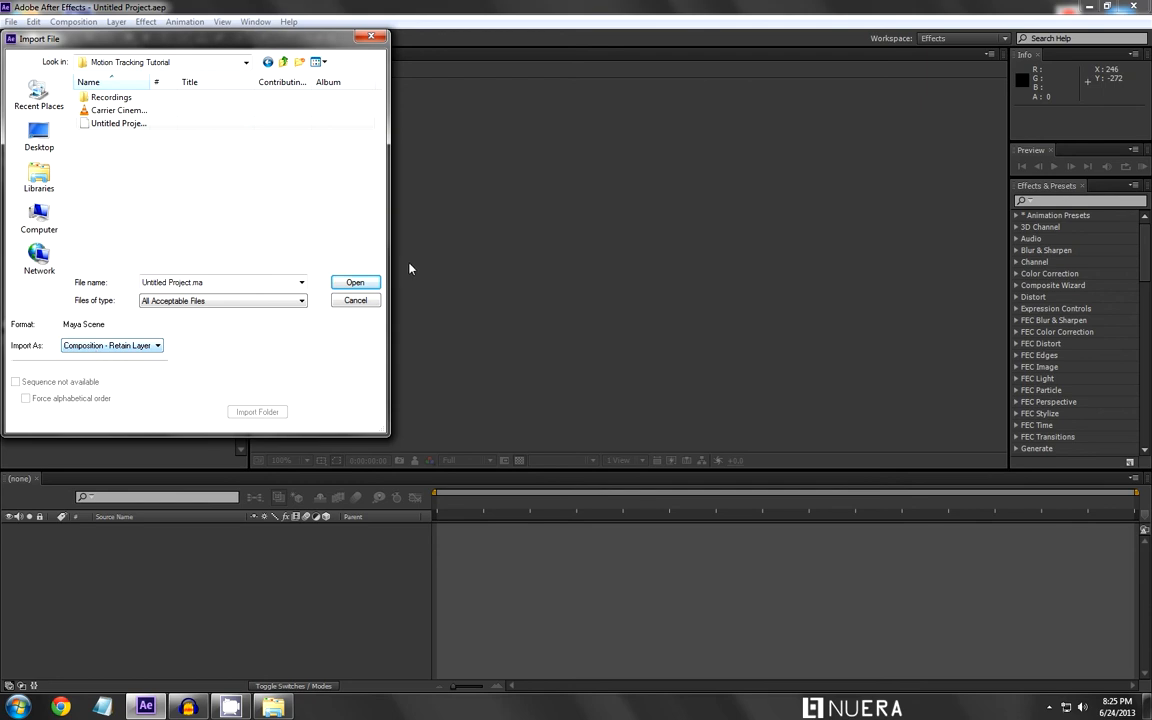
click(355, 283)
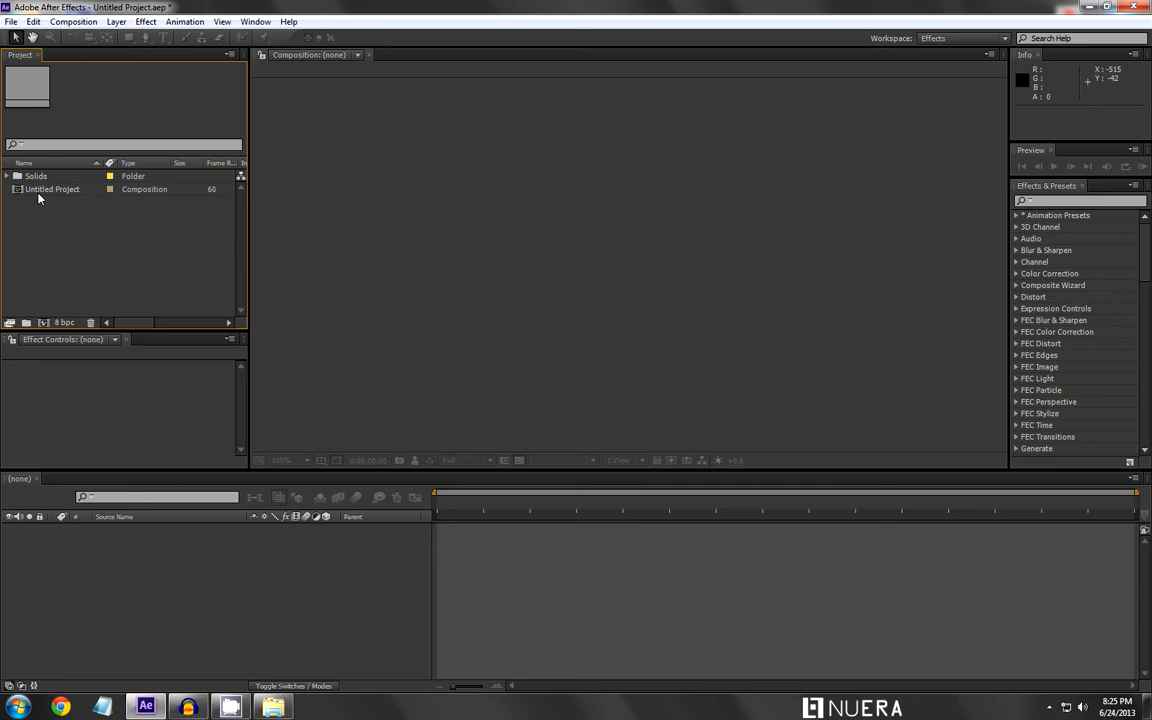
double_click(40, 190)
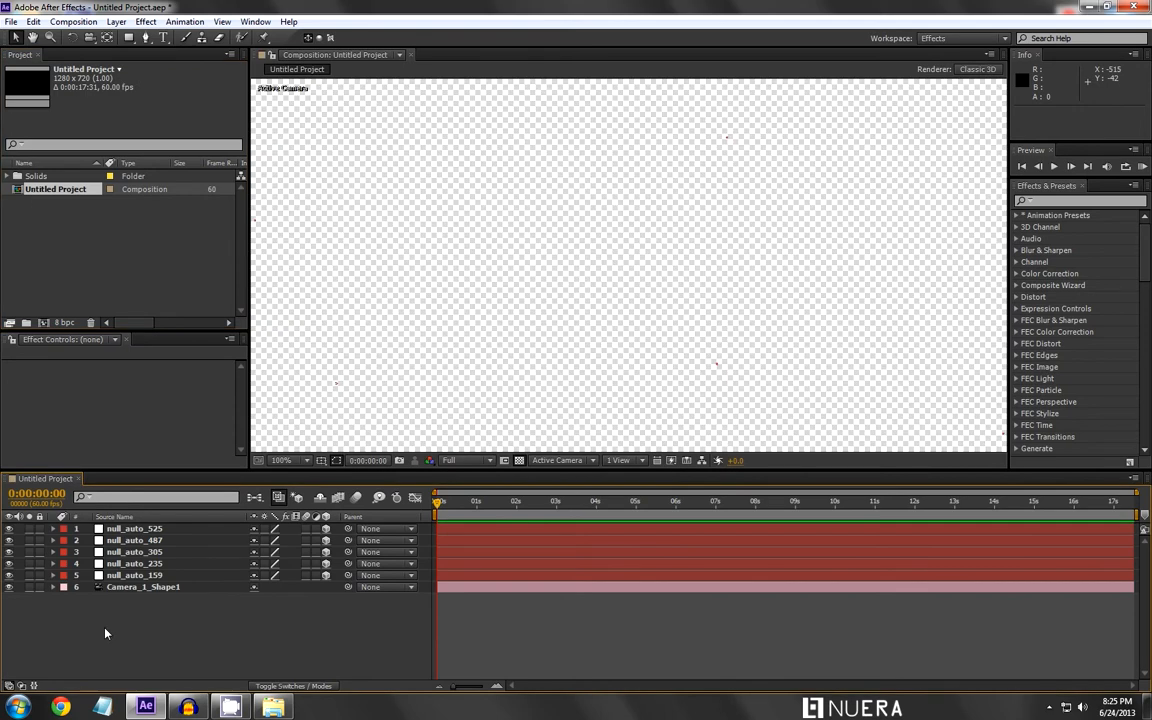
- Import Carrier Cinematic Scene #4 by NUERA.avi from the Motion Tracking Tutorial folder as footage
click(46, 288)
right_click(52, 258)
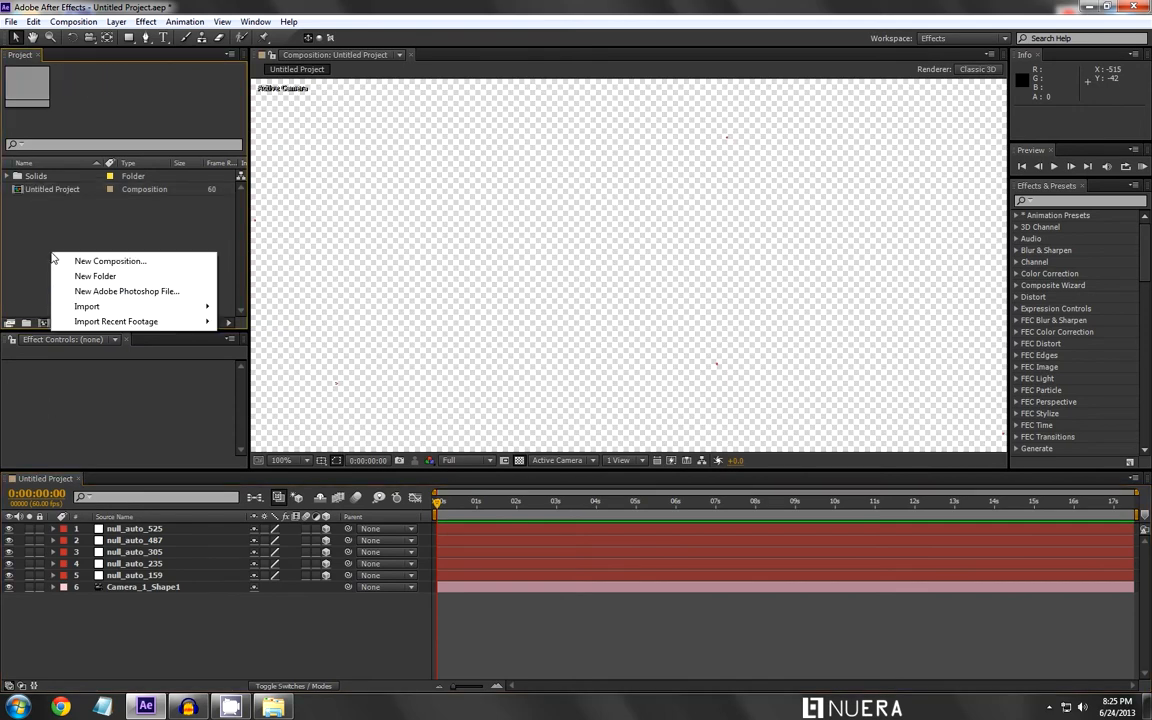
mouse_move(100, 306)
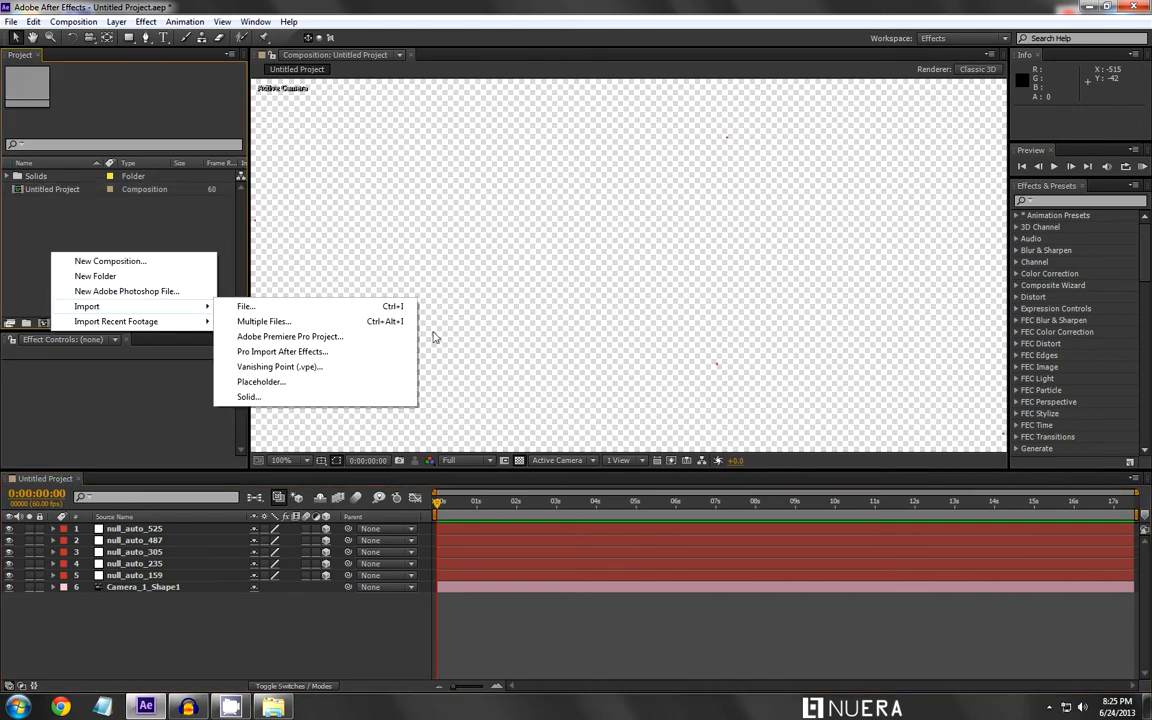
click(365, 308)
click(124, 111)
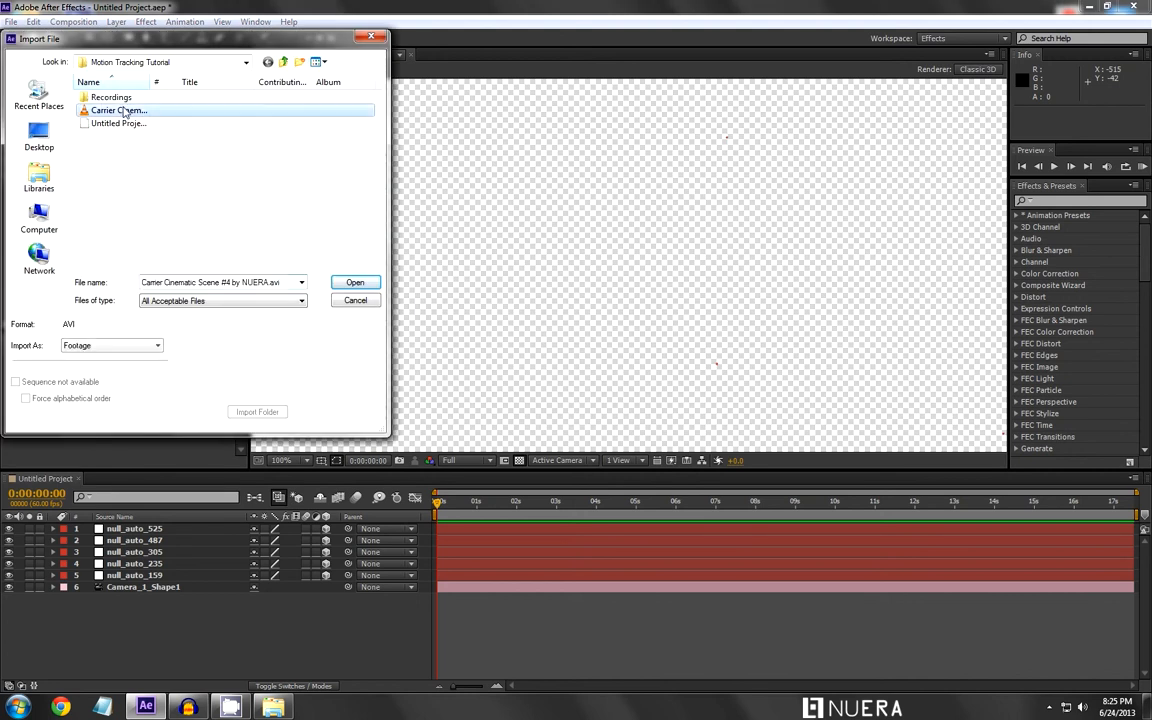
click(354, 283)
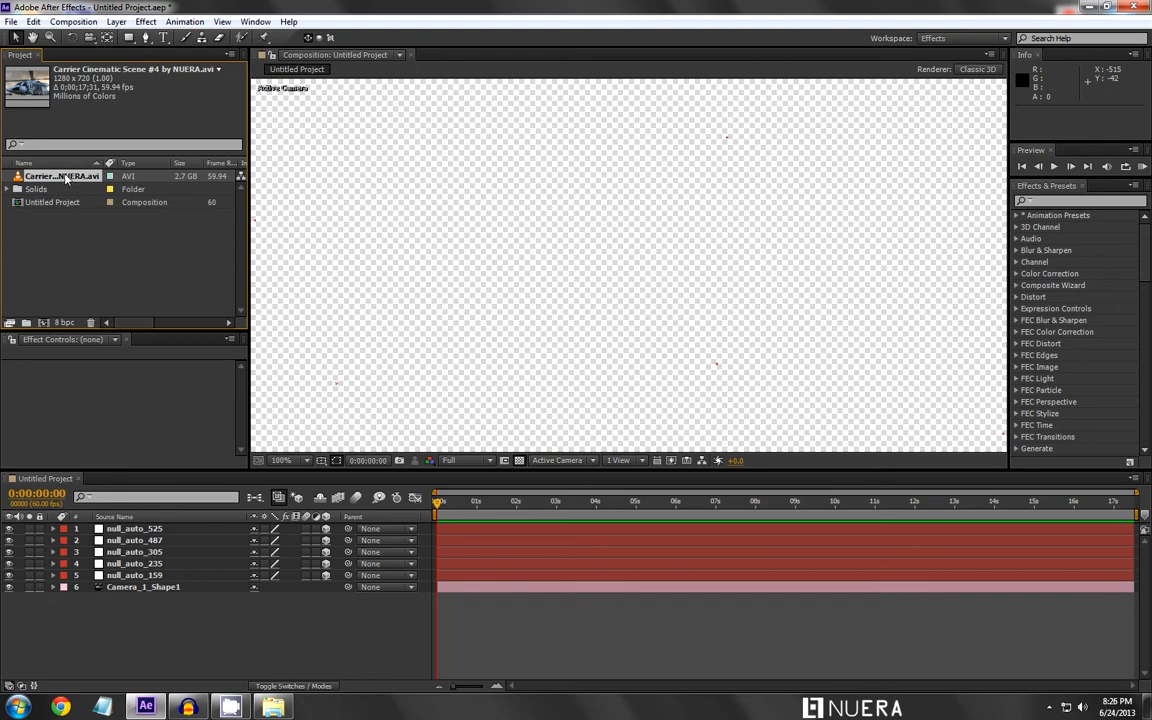
- Add the Carrier Cinematic Scene #4 clip to the composition as the lowest layer, beneath Camera_1_Shape1
drag(62, 176, 150, 606)
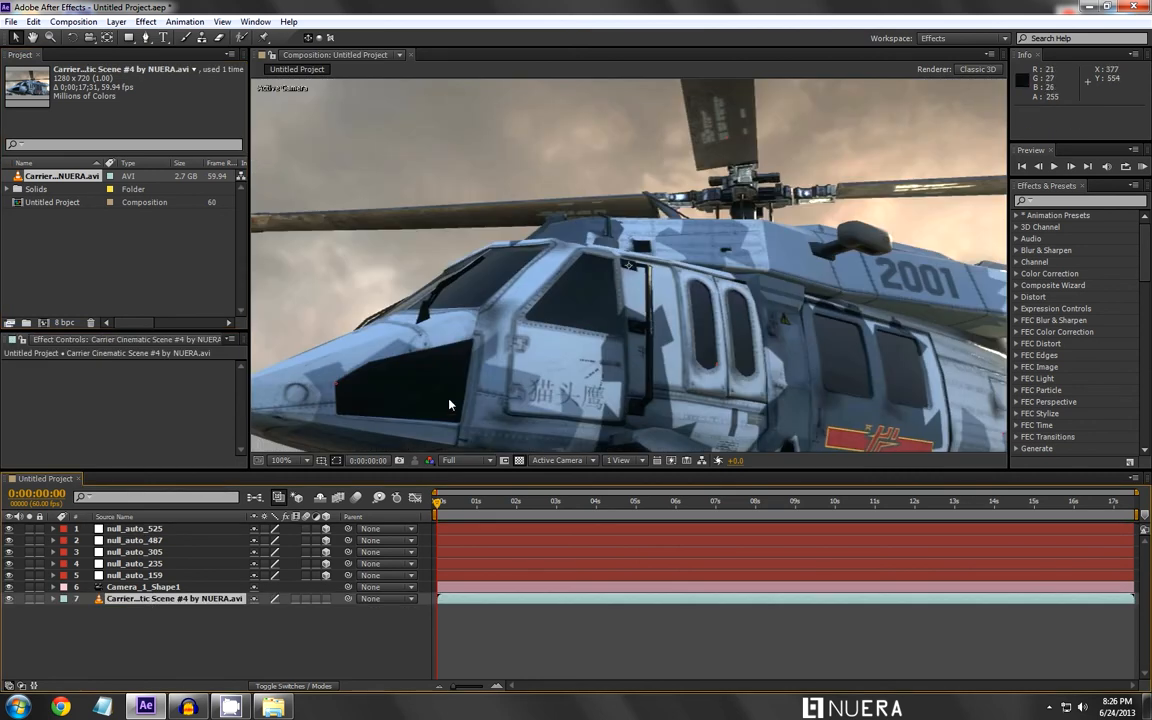
scroll(449, 402, down, 3)
scroll(526, 384, up, 2)
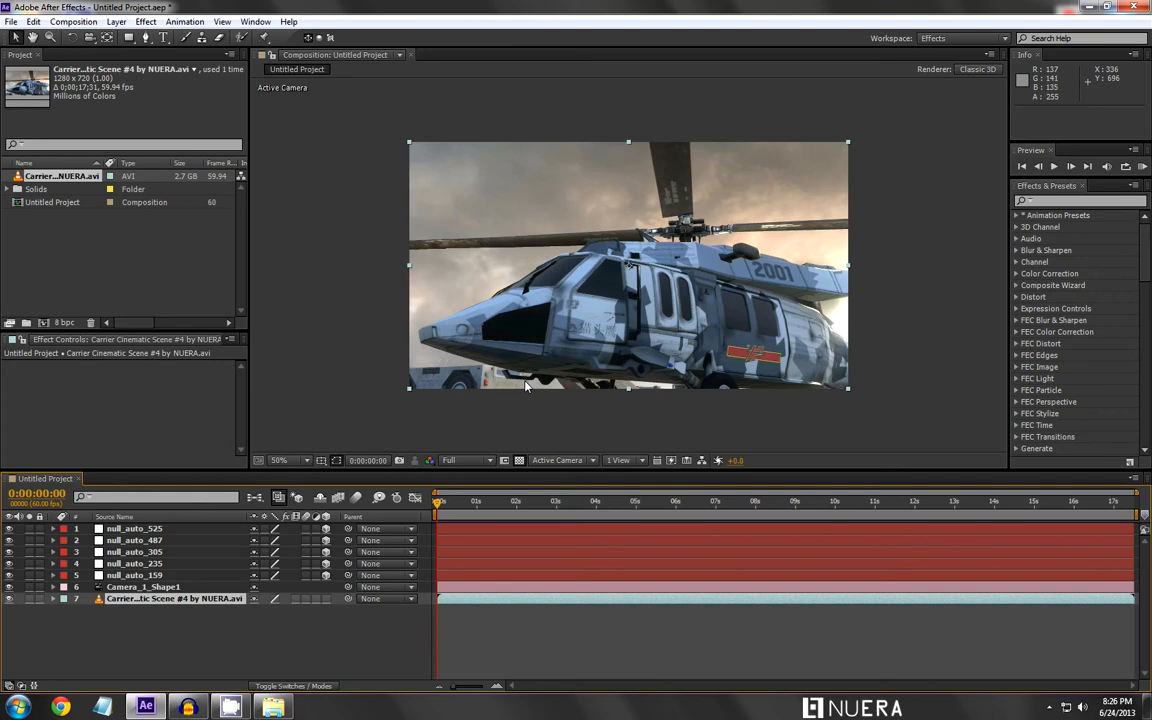
click(333, 626)
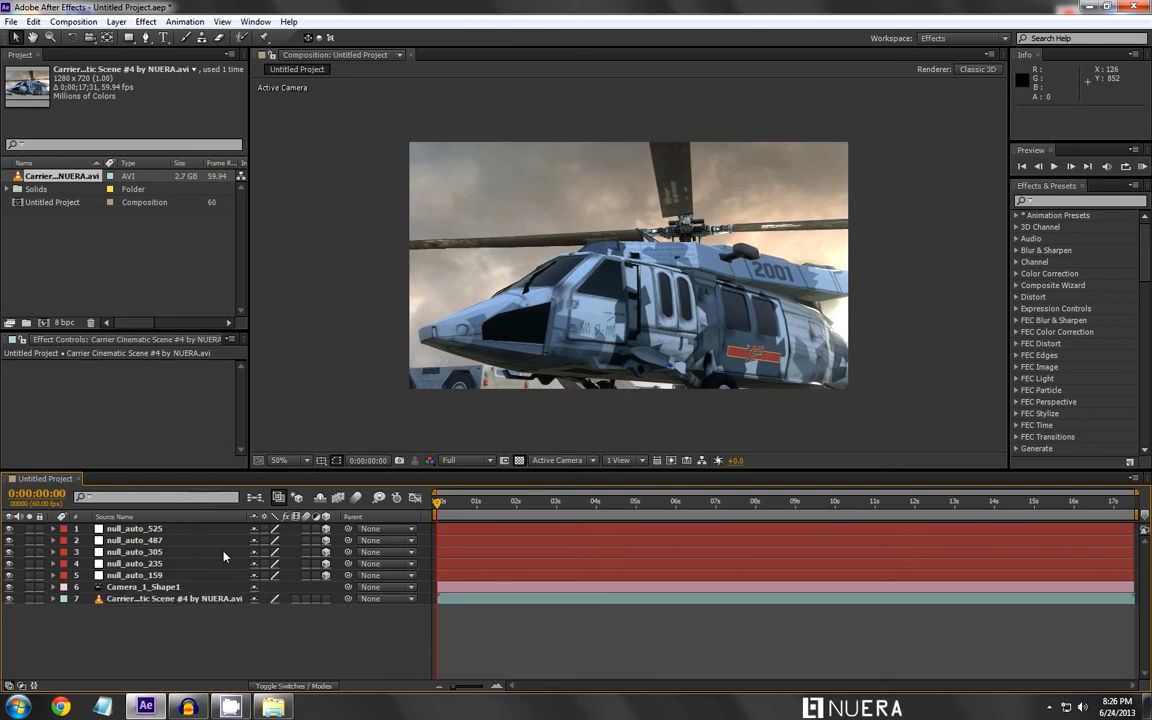
- Select the imported null layers one after another and examine where each tracked point sits on the helicopter footage
click(157, 541)
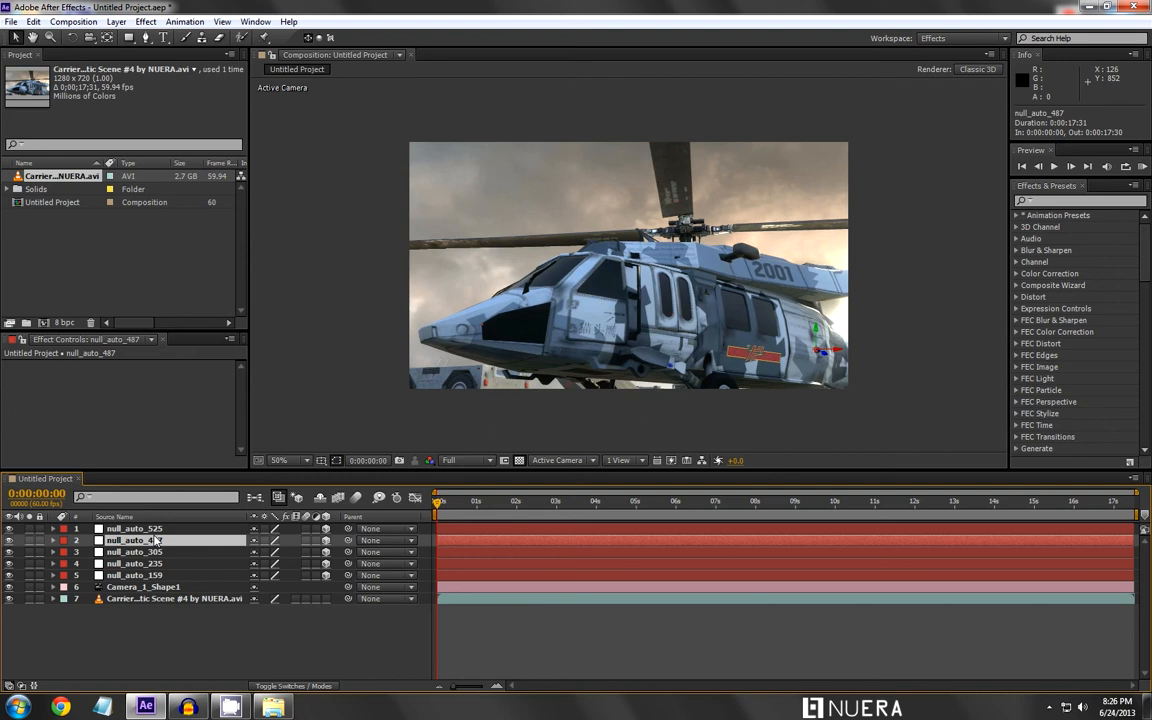
click(134, 528)
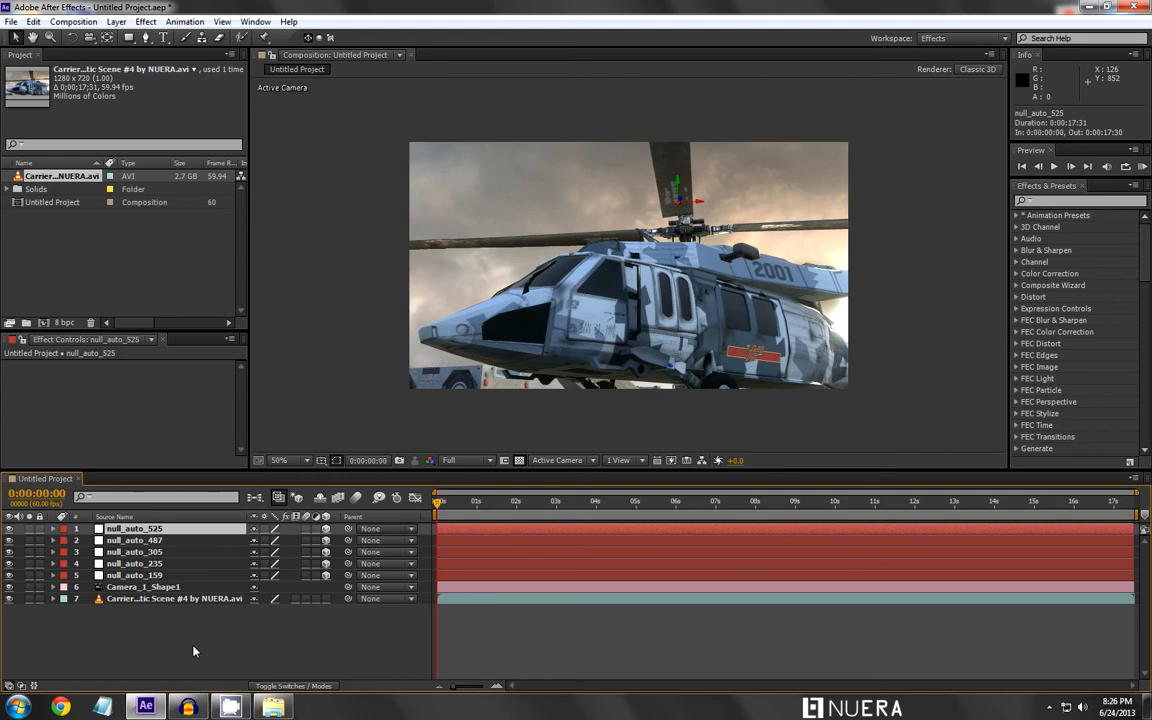
click(150, 576)
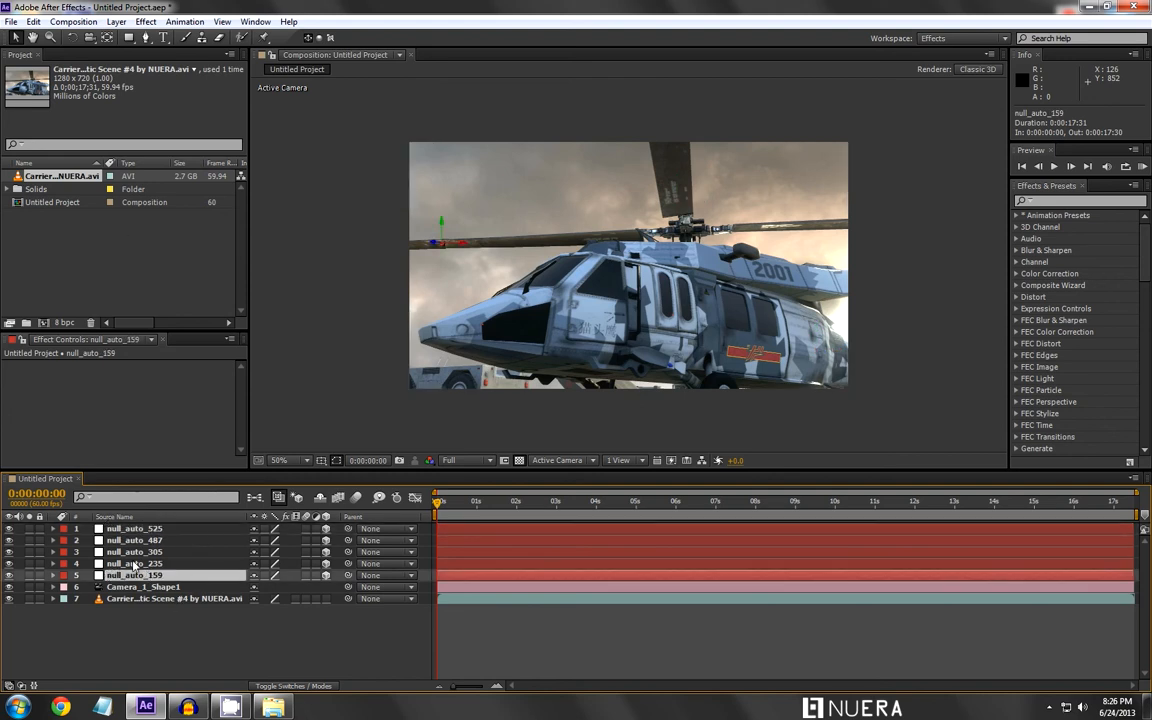
click(134, 563)
click(148, 554)
click(231, 645)
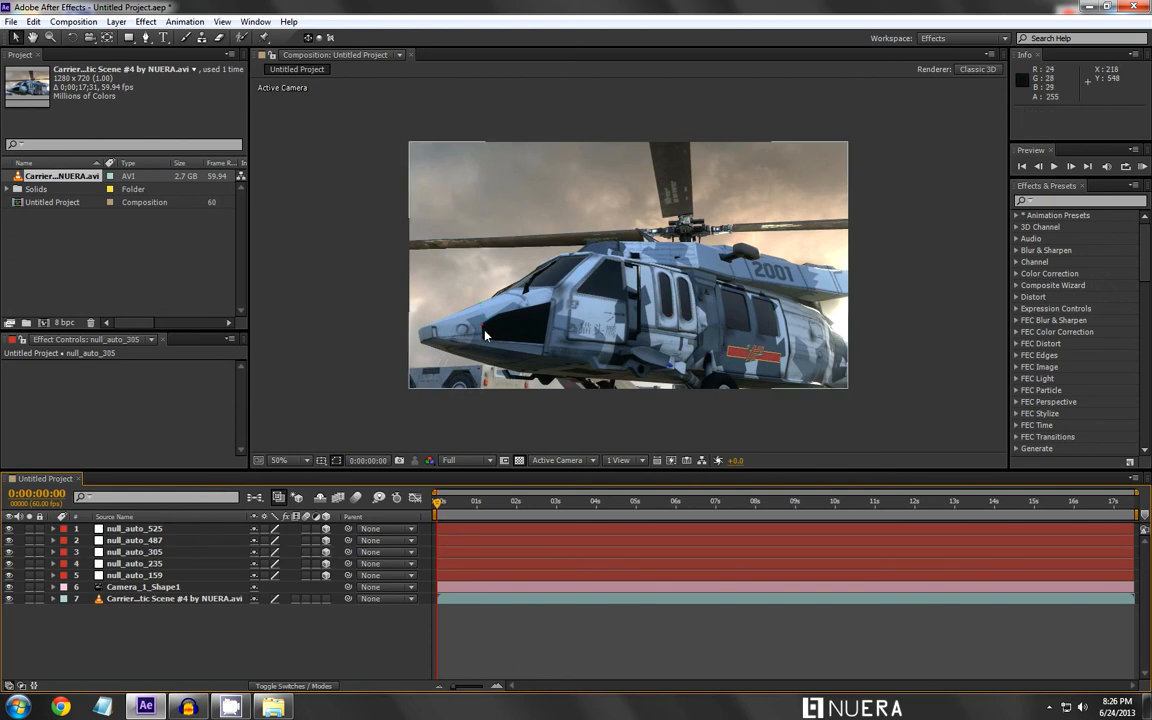
scroll(484, 335, up, 4)
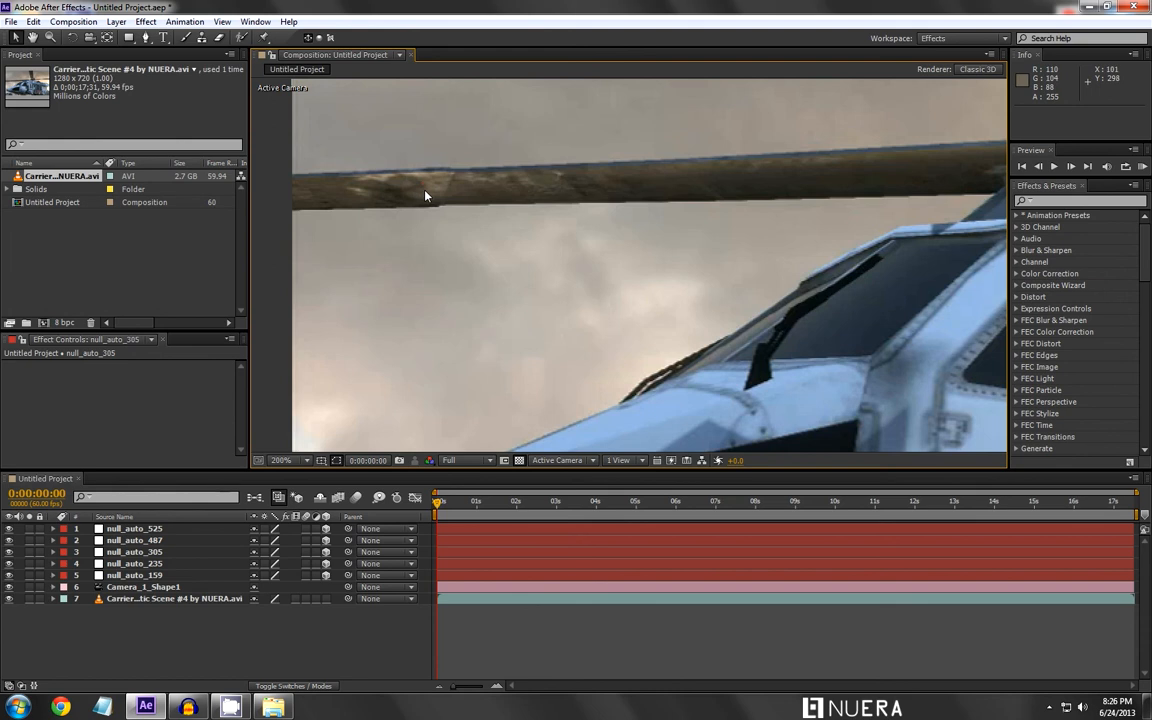
scroll(452, 283, down, 4)
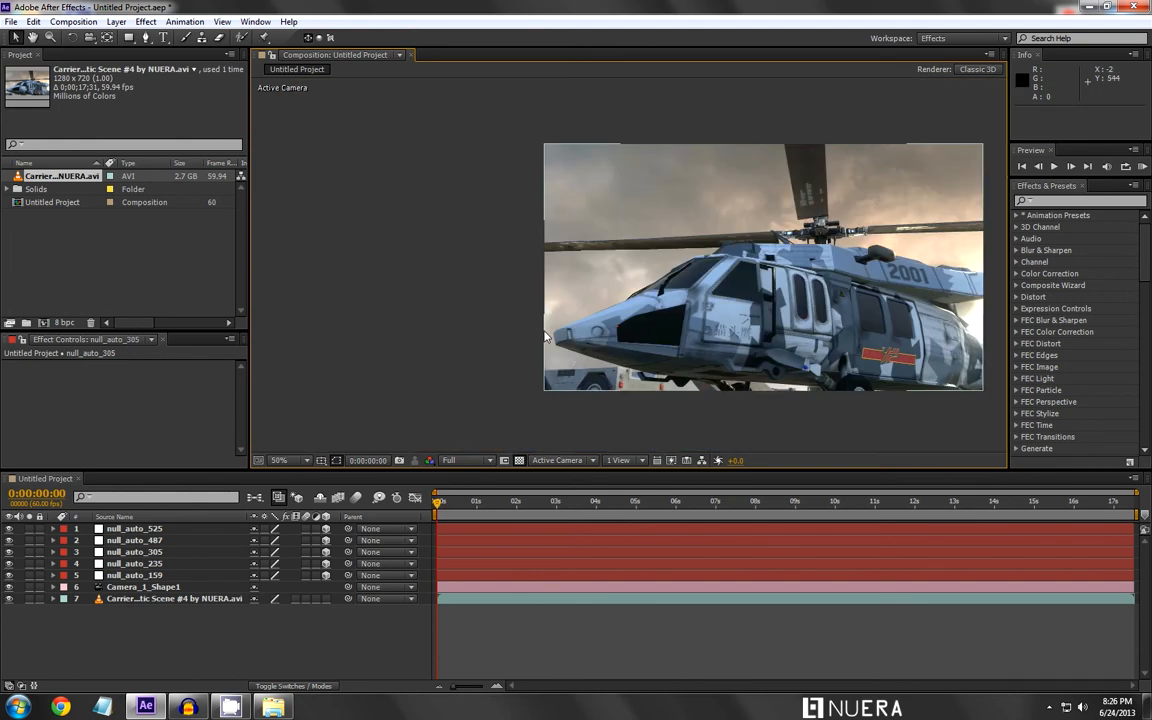
click(306, 461)
click(306, 227)
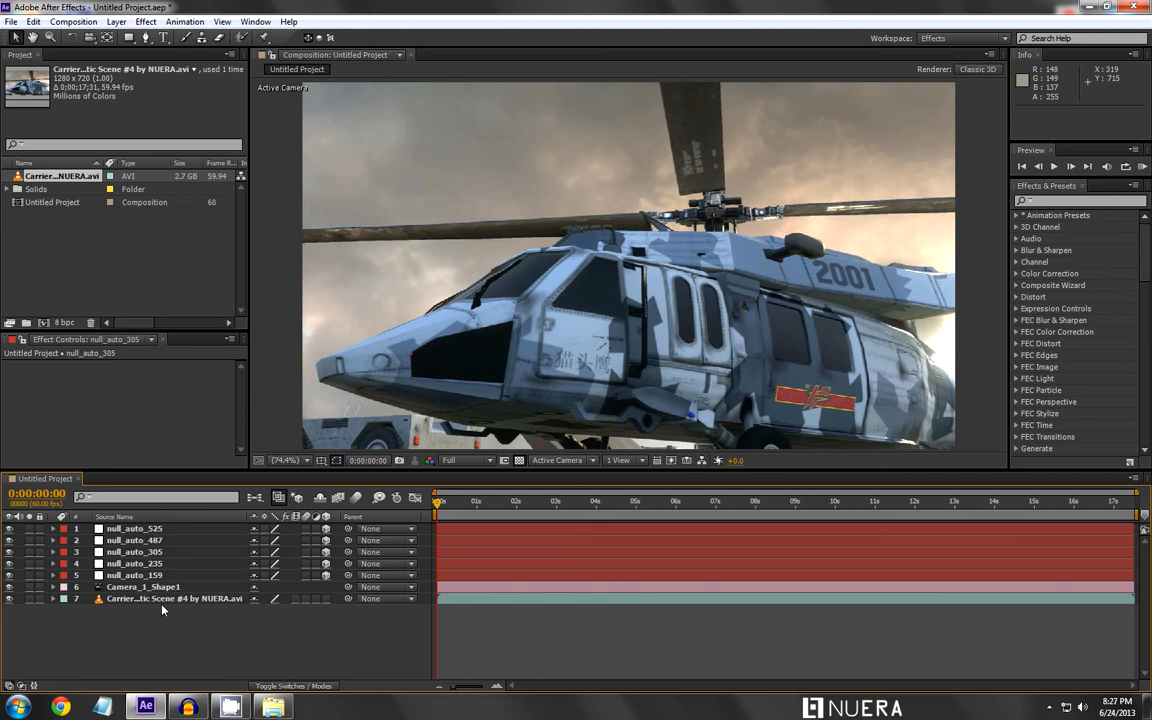
- Set the composition's preview resolution to Half, and scrub the footage to 0:00:06:51 and back to the first frame
click(145, 541)
click(188, 530)
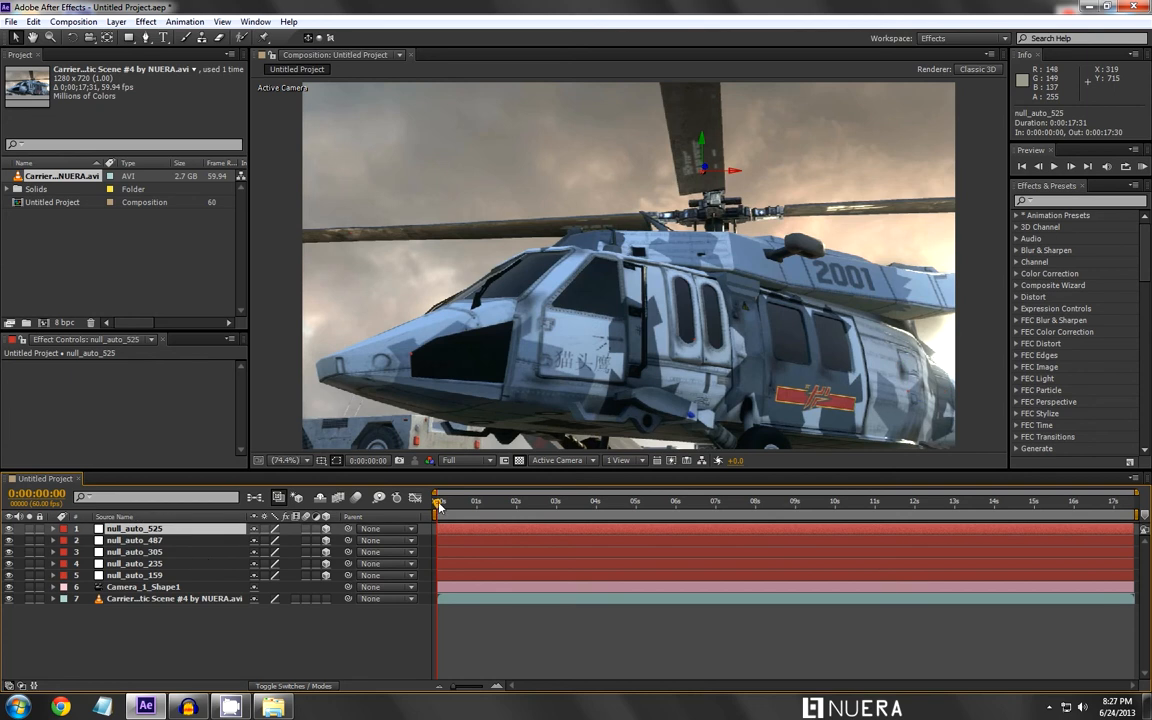
click(452, 460)
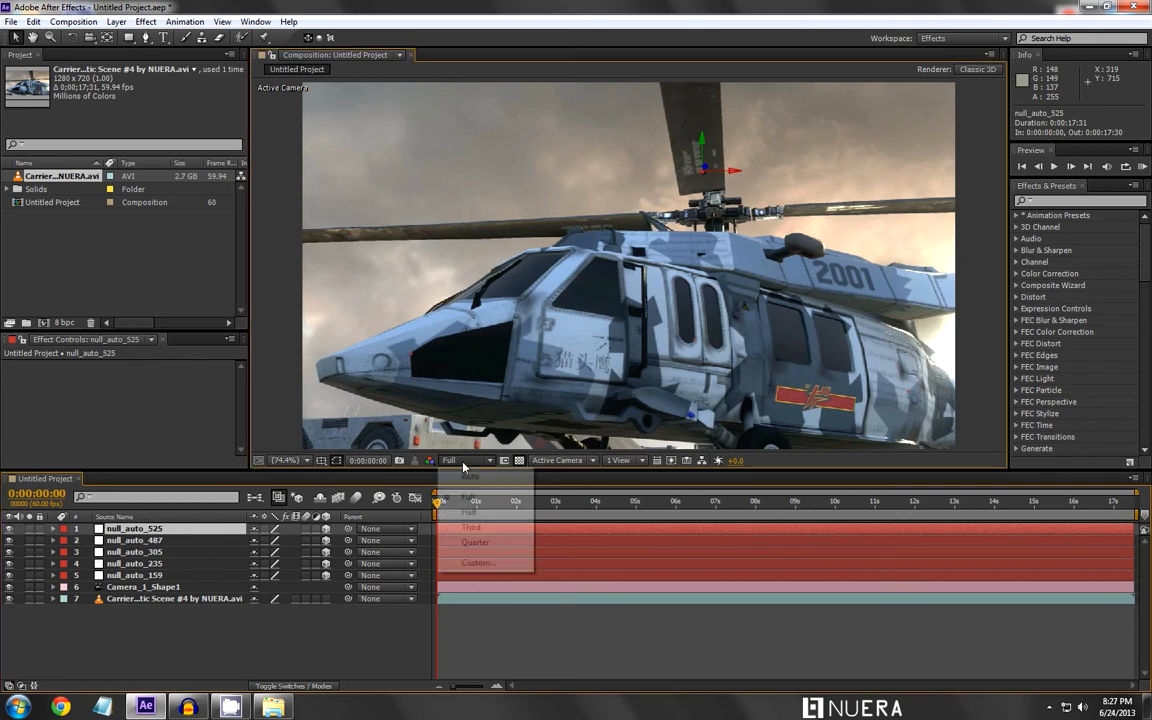
click(478, 513)
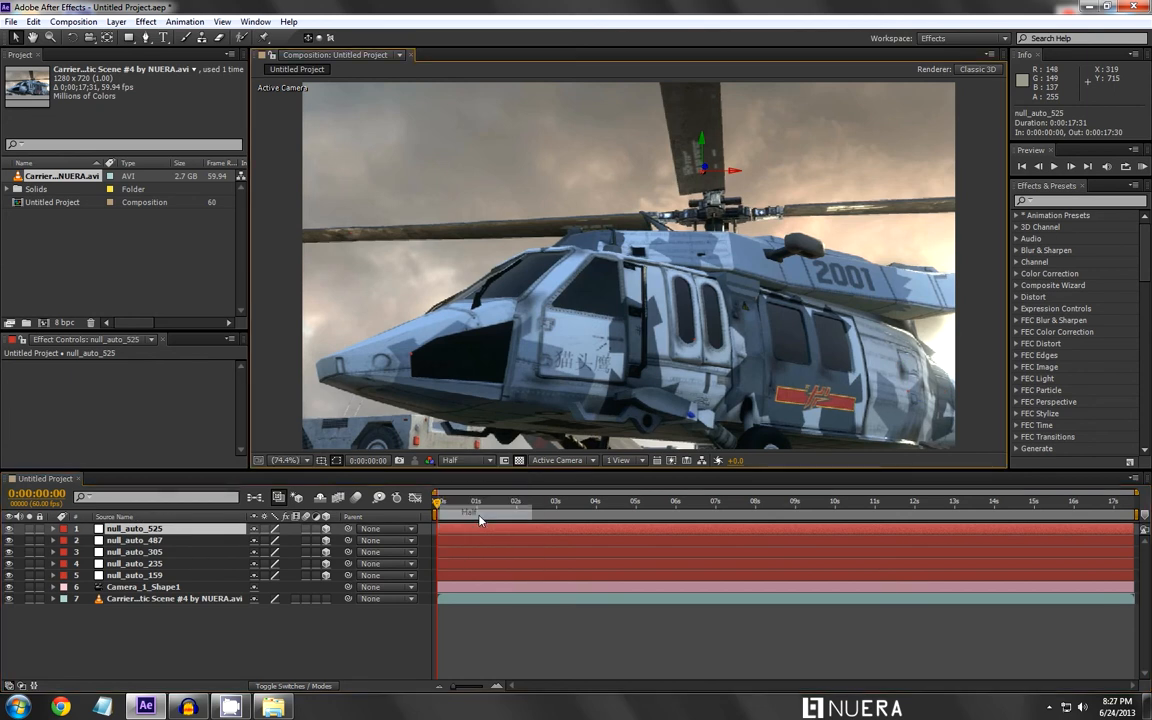
click(331, 622)
drag(444, 502, 710, 504)
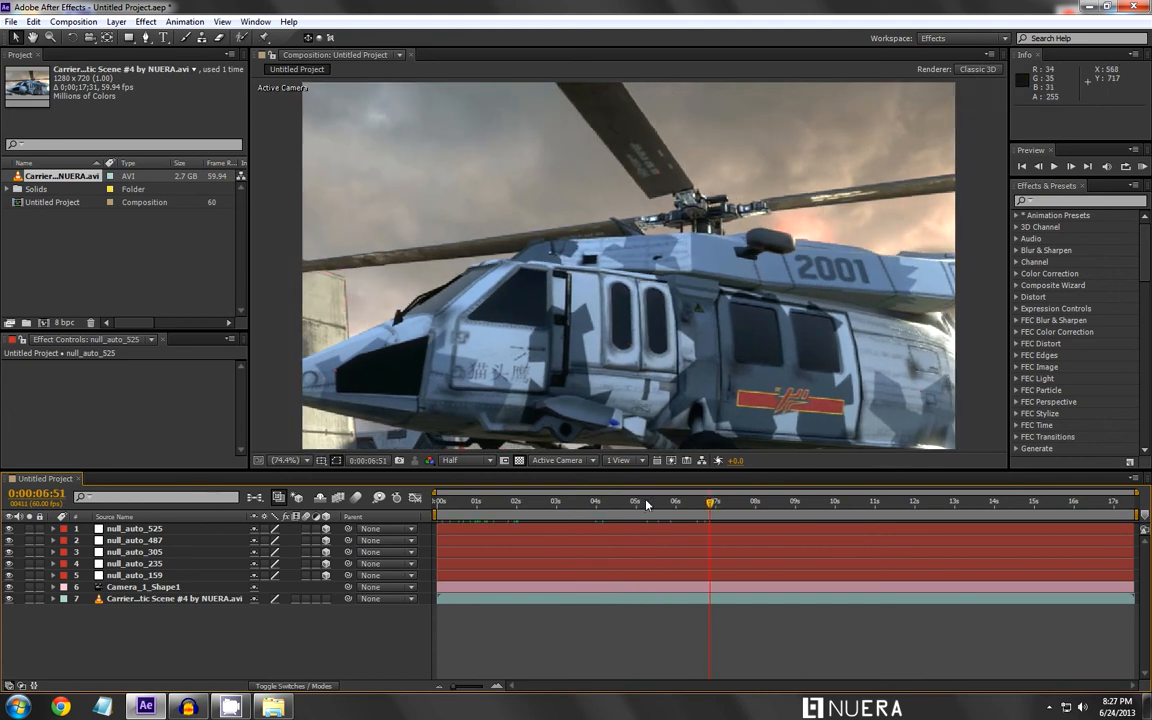
drag(645, 503, 427, 519)
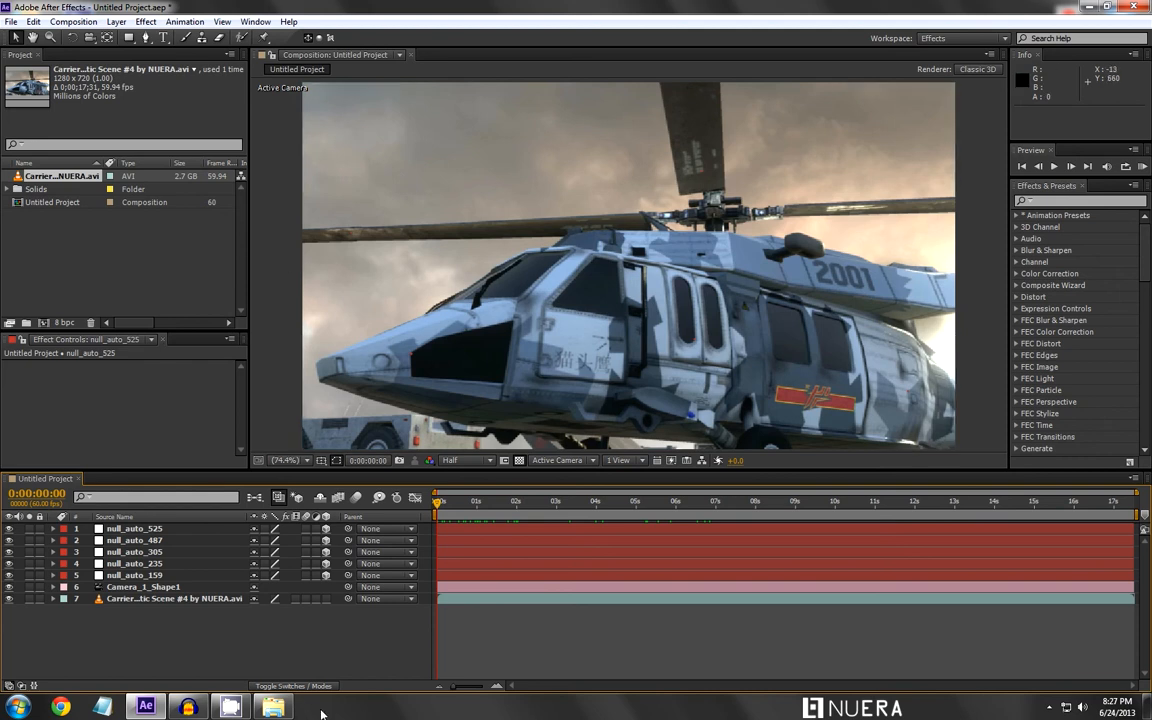
- Add a text layer reading NUERA and move it over the middle of the helicopter body
right_click(292, 638)
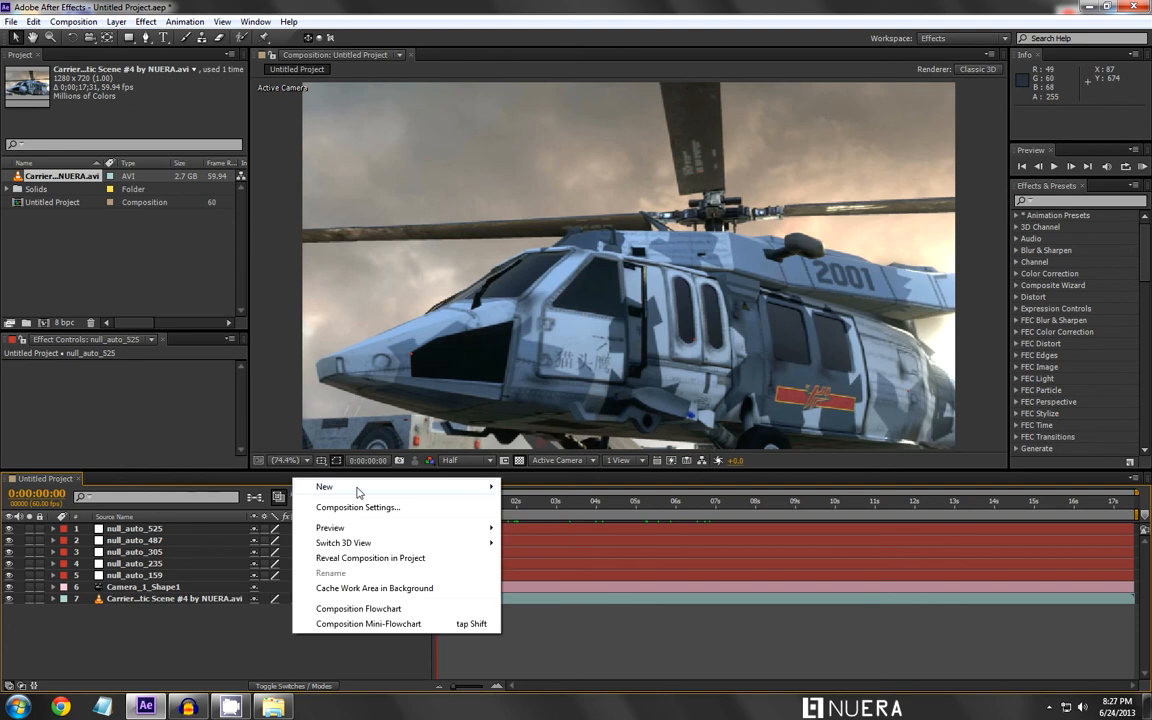
mouse_move(400, 487)
click(560, 483)
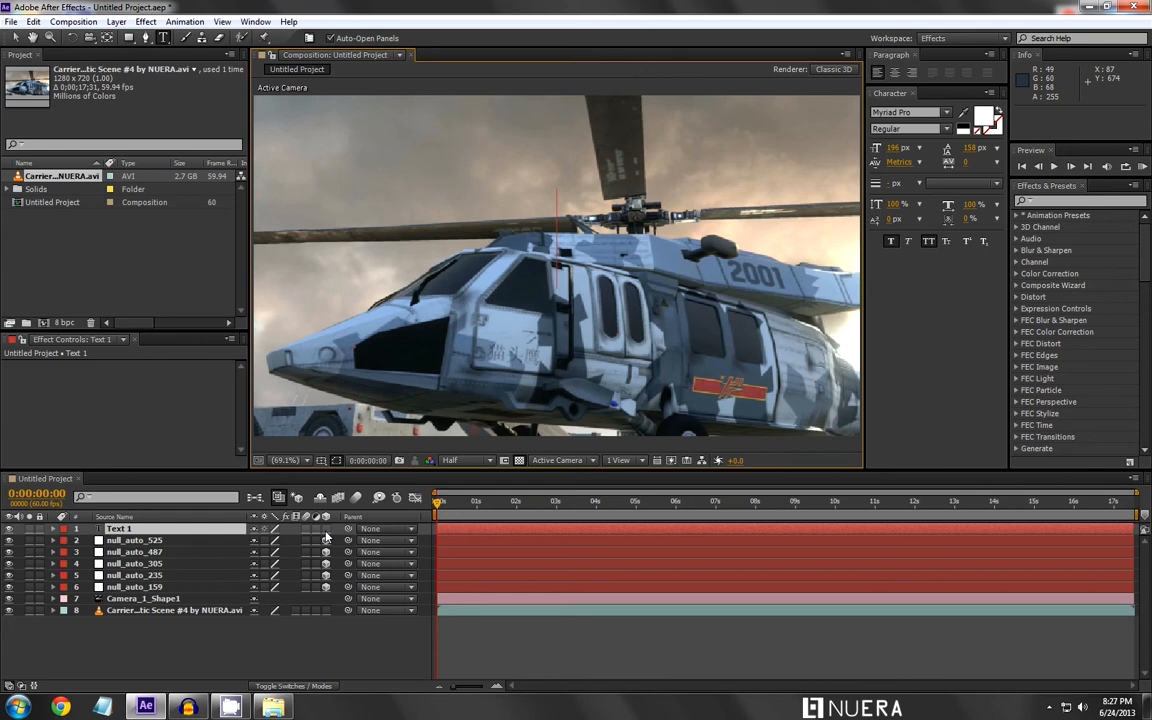
click(177, 545)
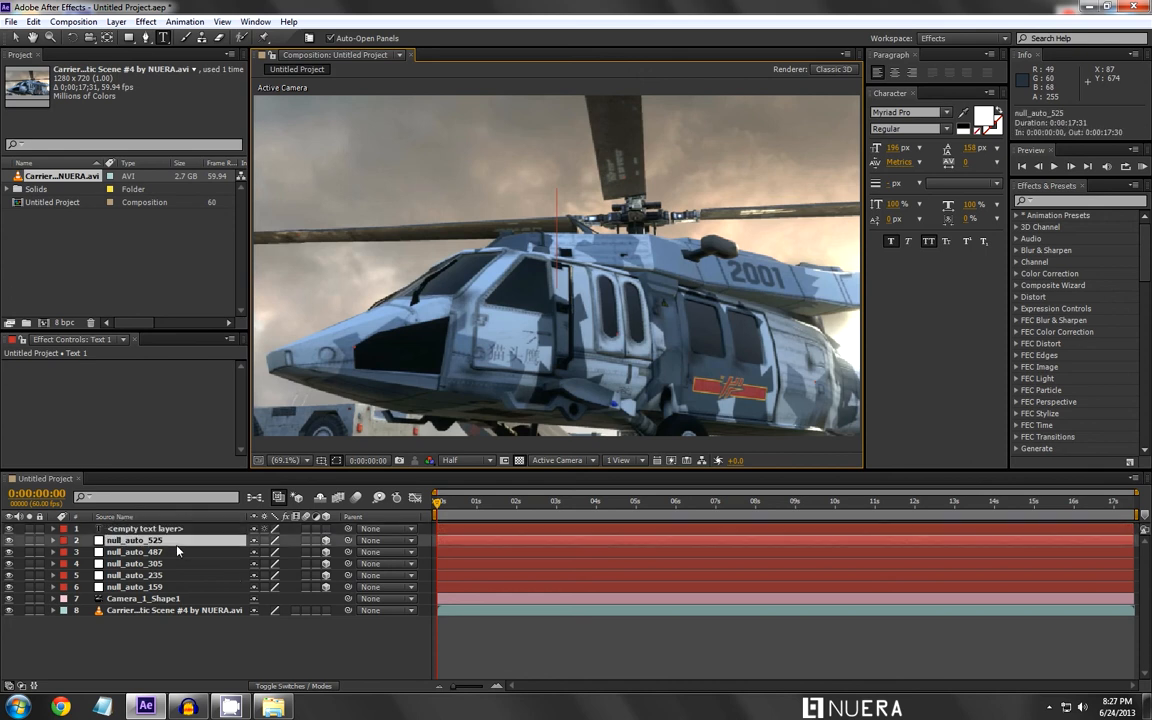
click(161, 533)
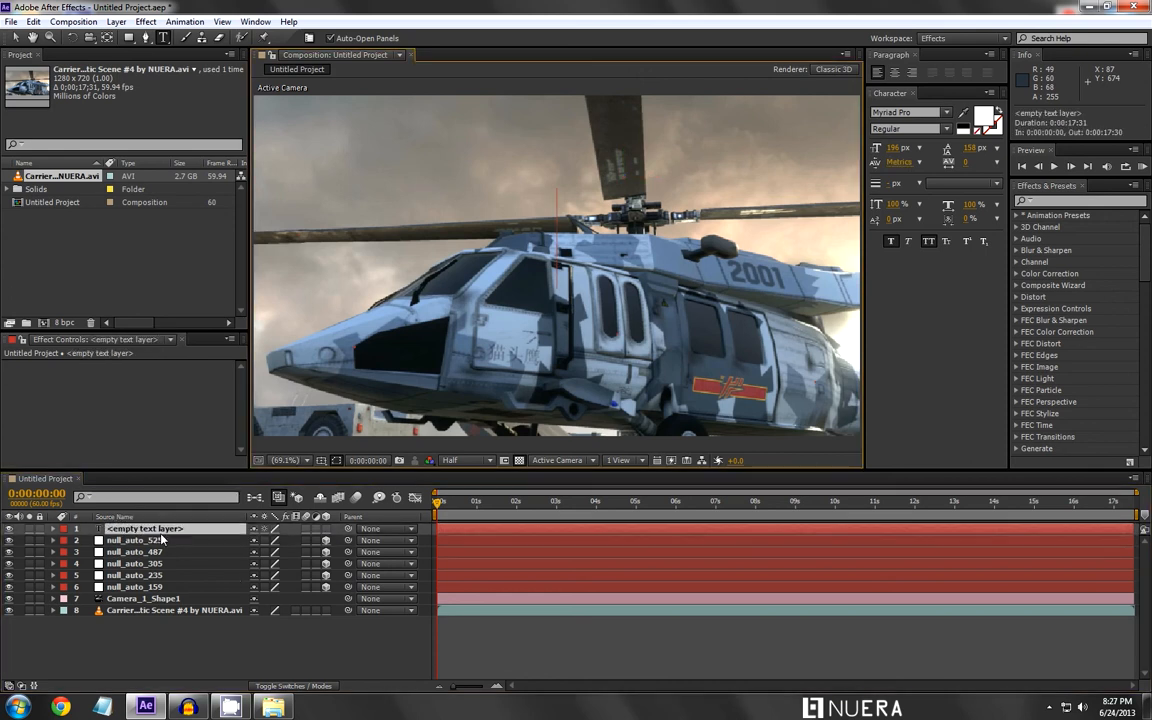
text(NUERA)
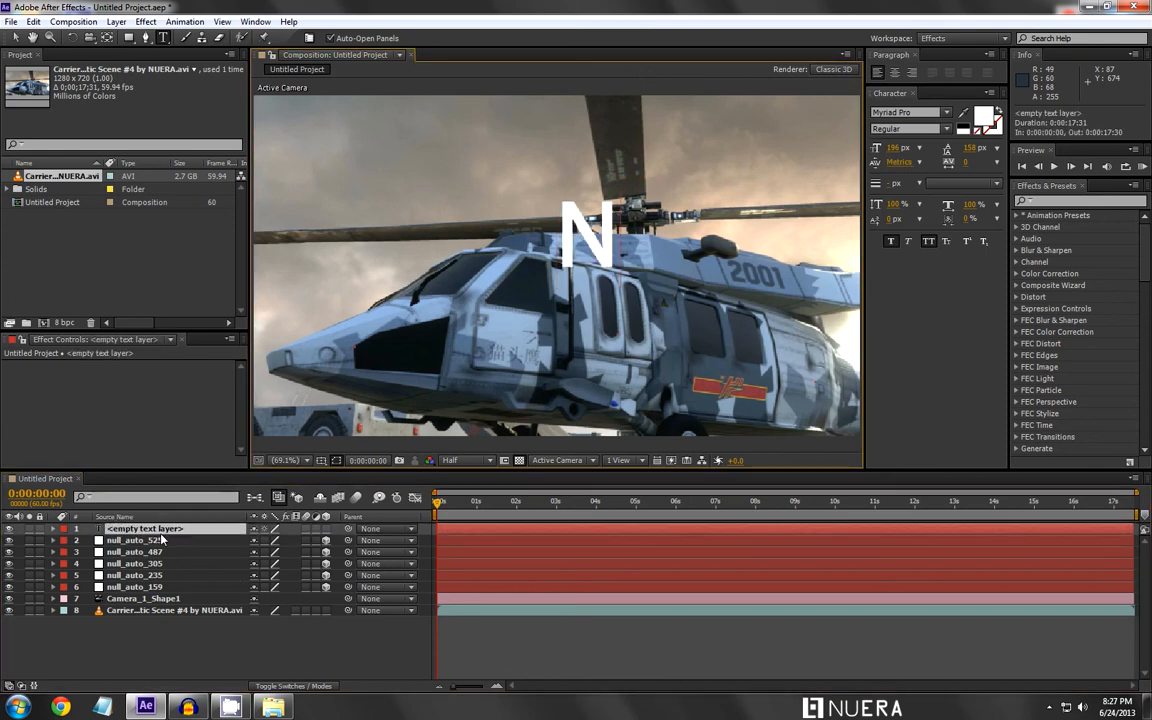
click(15, 37)
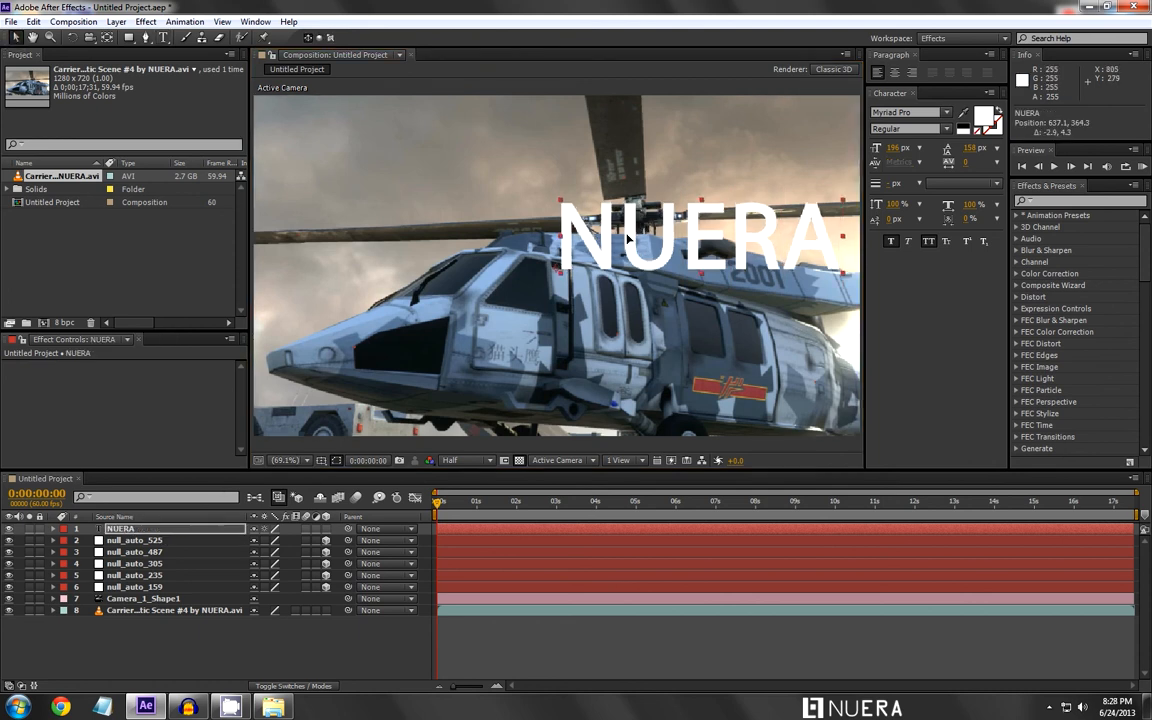
drag(645, 226, 585, 286)
click(323, 660)
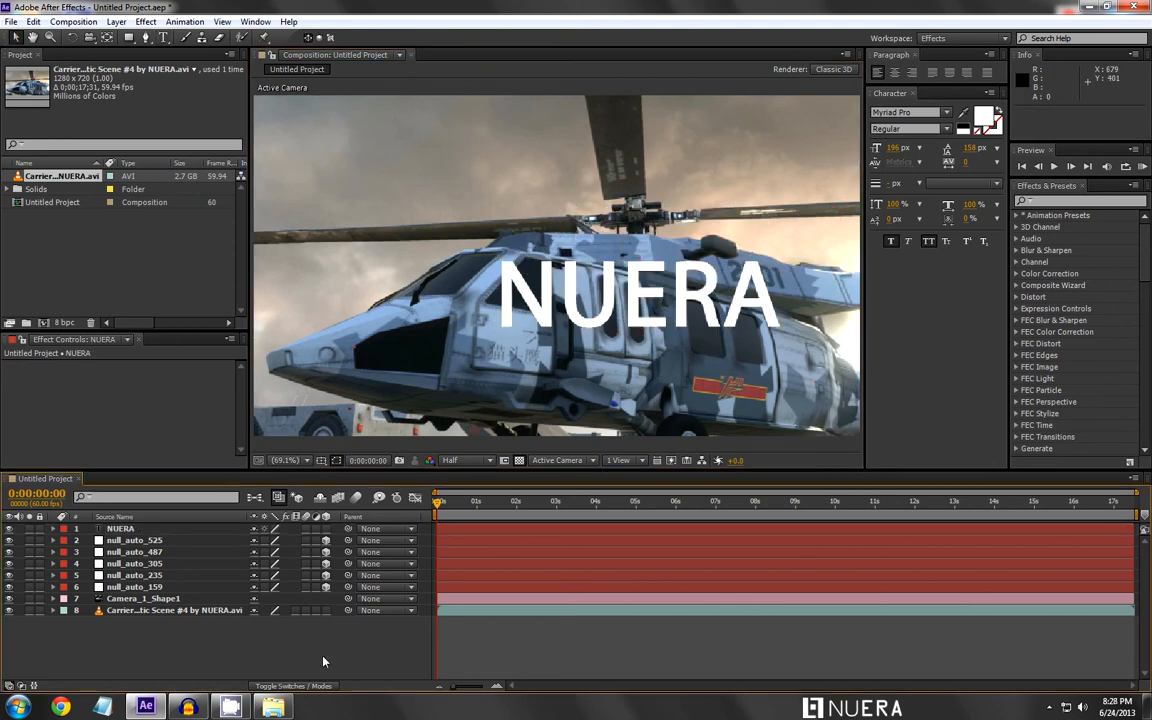
- Make the NUERA layer 3D and move it along its axes onto the helicopter's side, at about -300, 338, 0
click(325, 528)
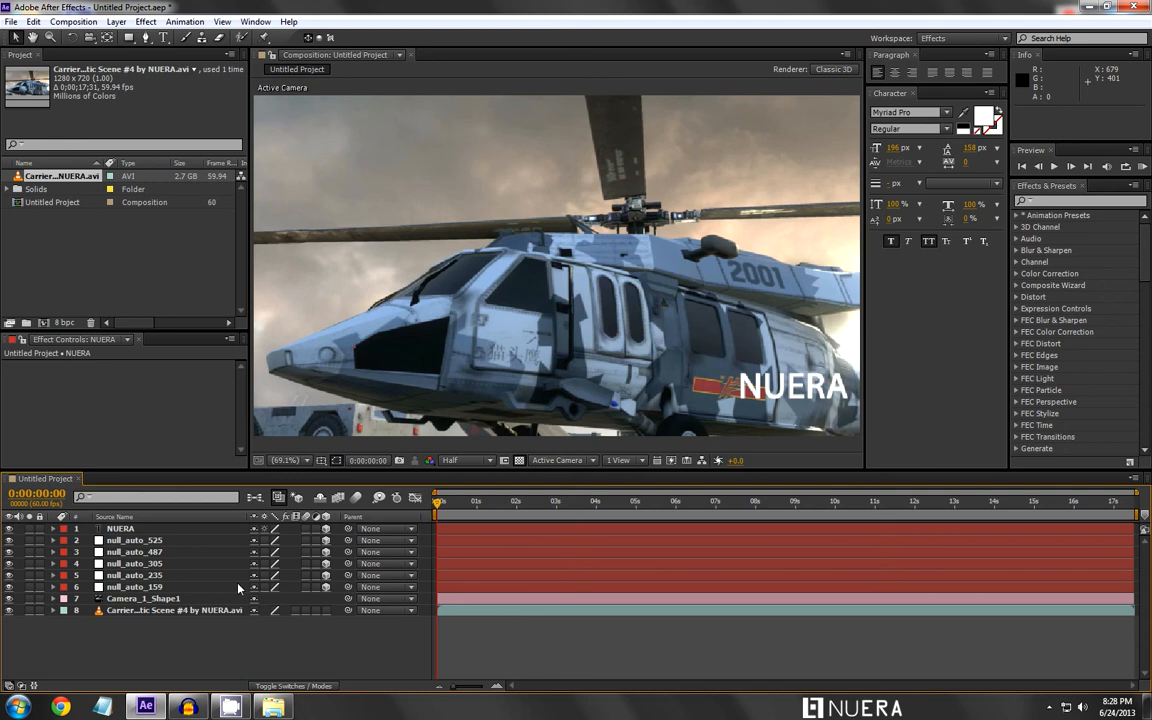
click(213, 528)
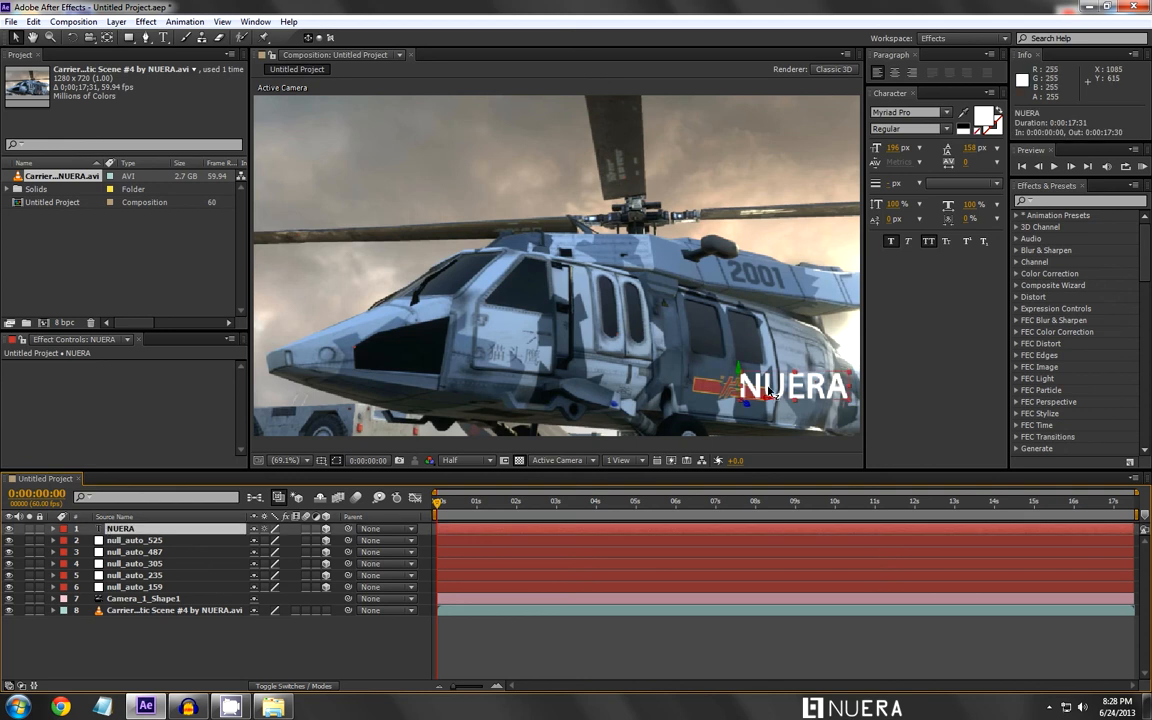
drag(697, 368, 660, 303)
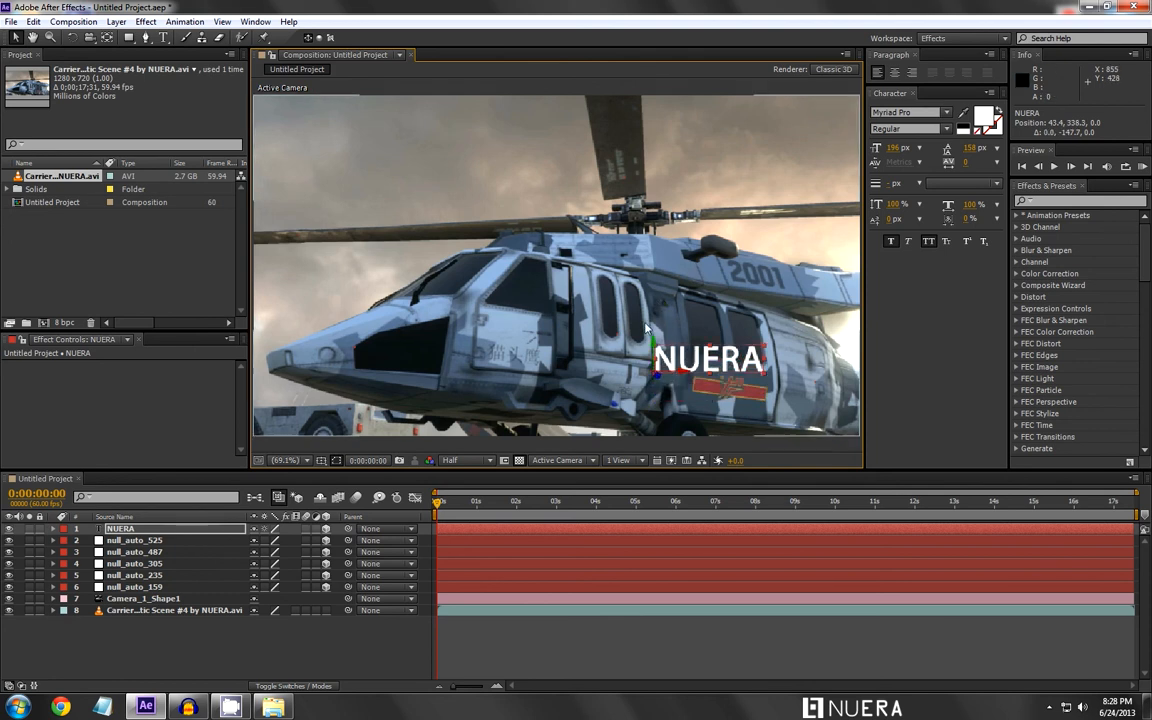
click(345, 668)
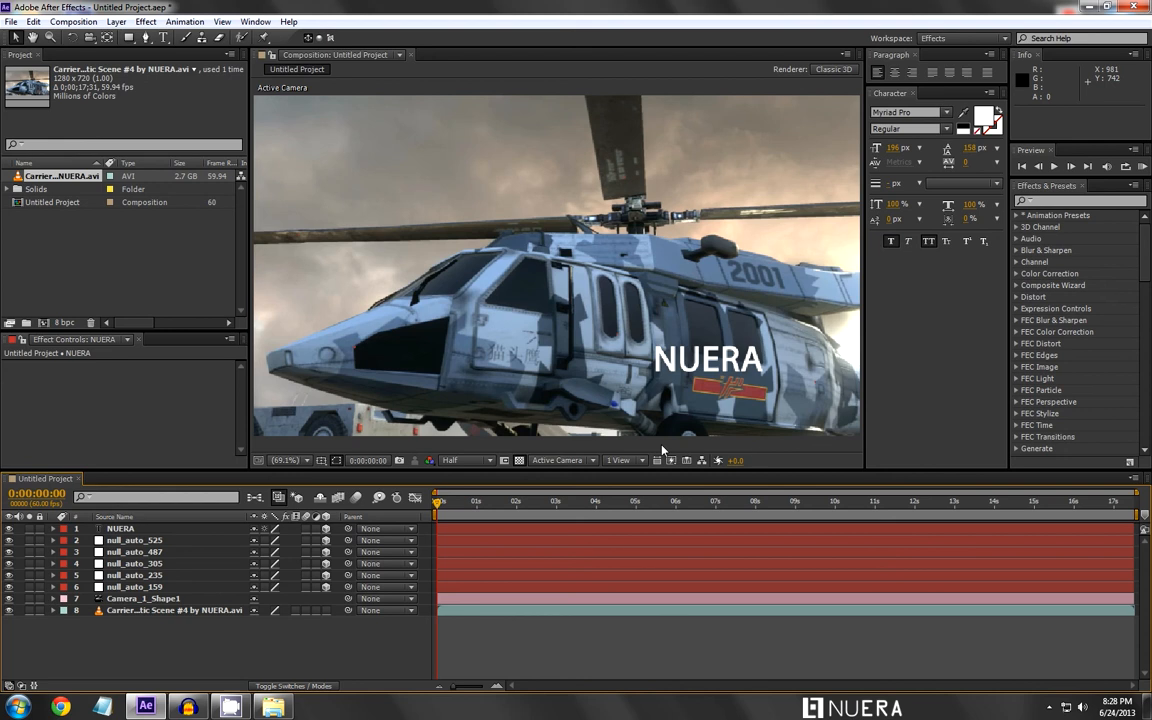
click(665, 376)
drag(663, 377, 598, 377)
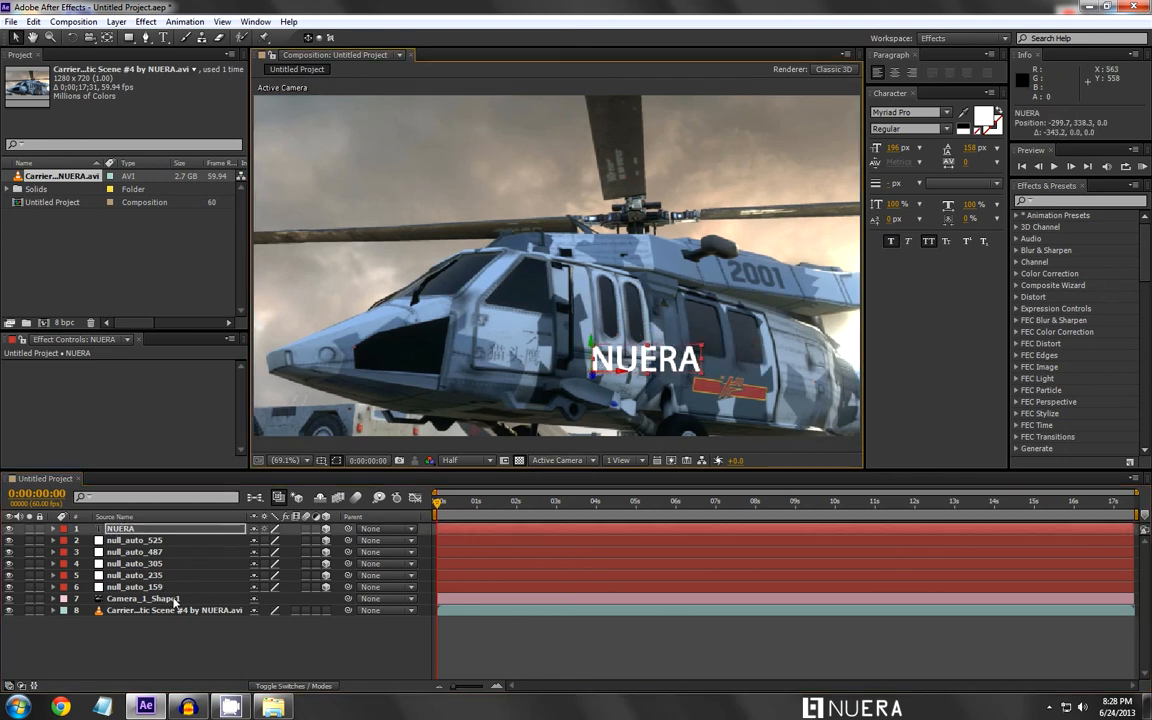
- Select the camera and null layers in turn to compare where each tracked point sits relative to the NUERA text
click(150, 598)
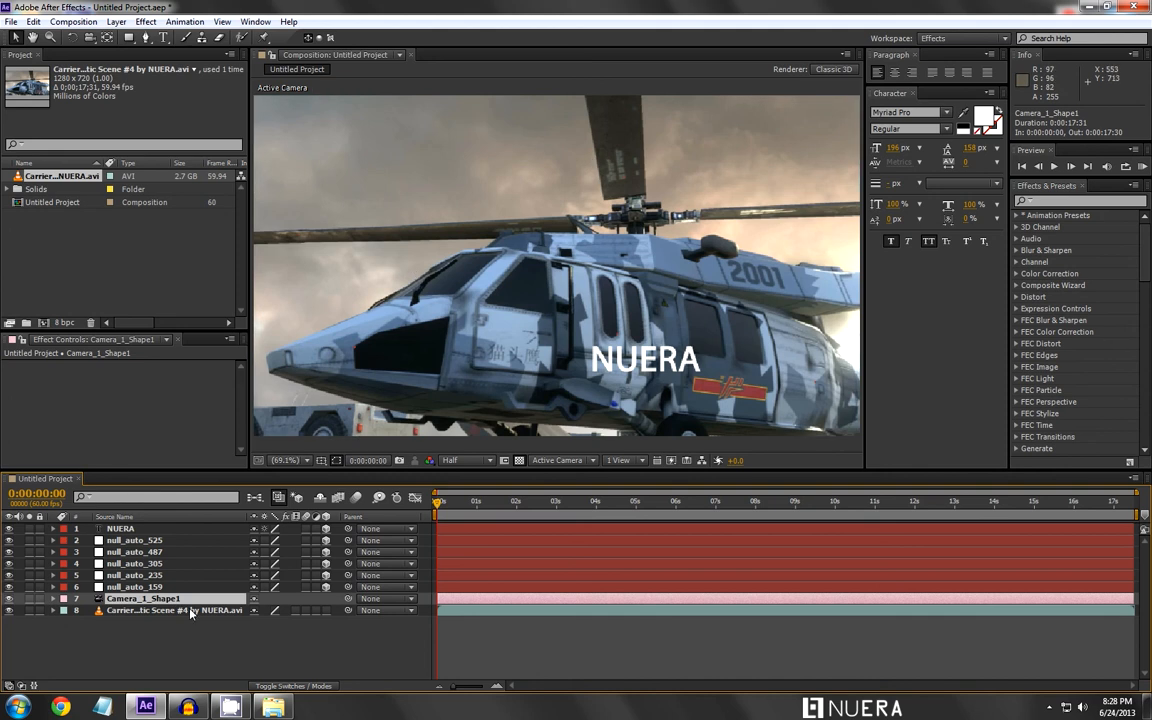
click(148, 552)
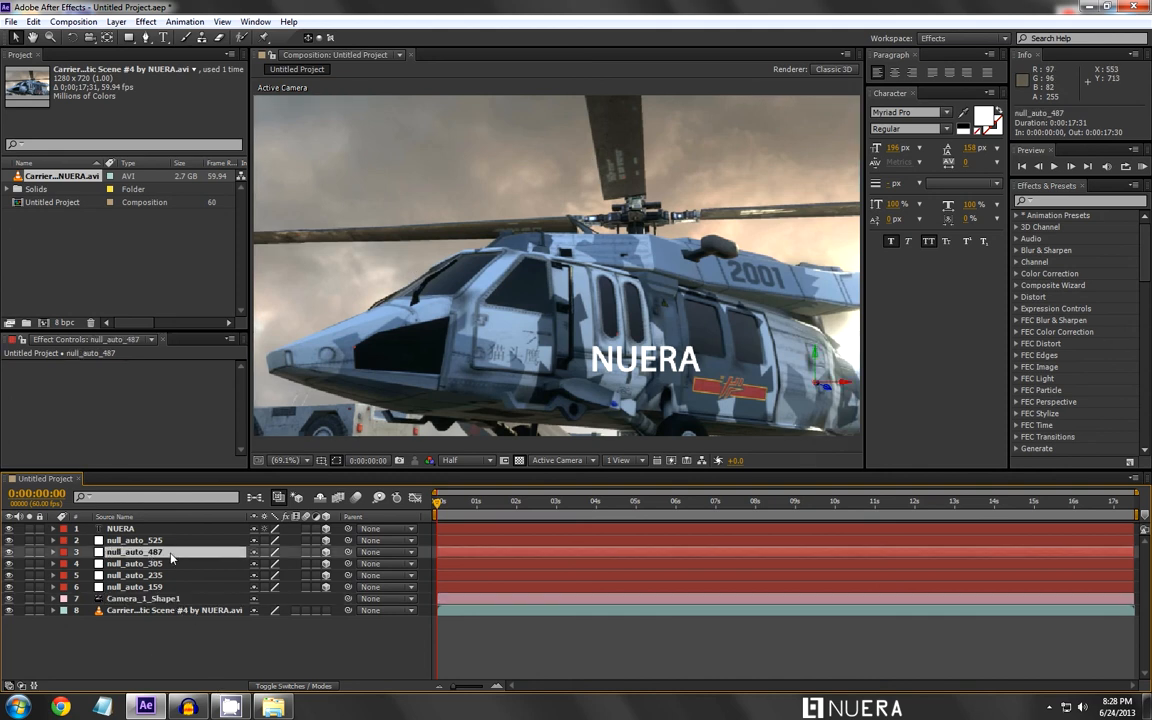
click(166, 540)
click(178, 576)
click(179, 588)
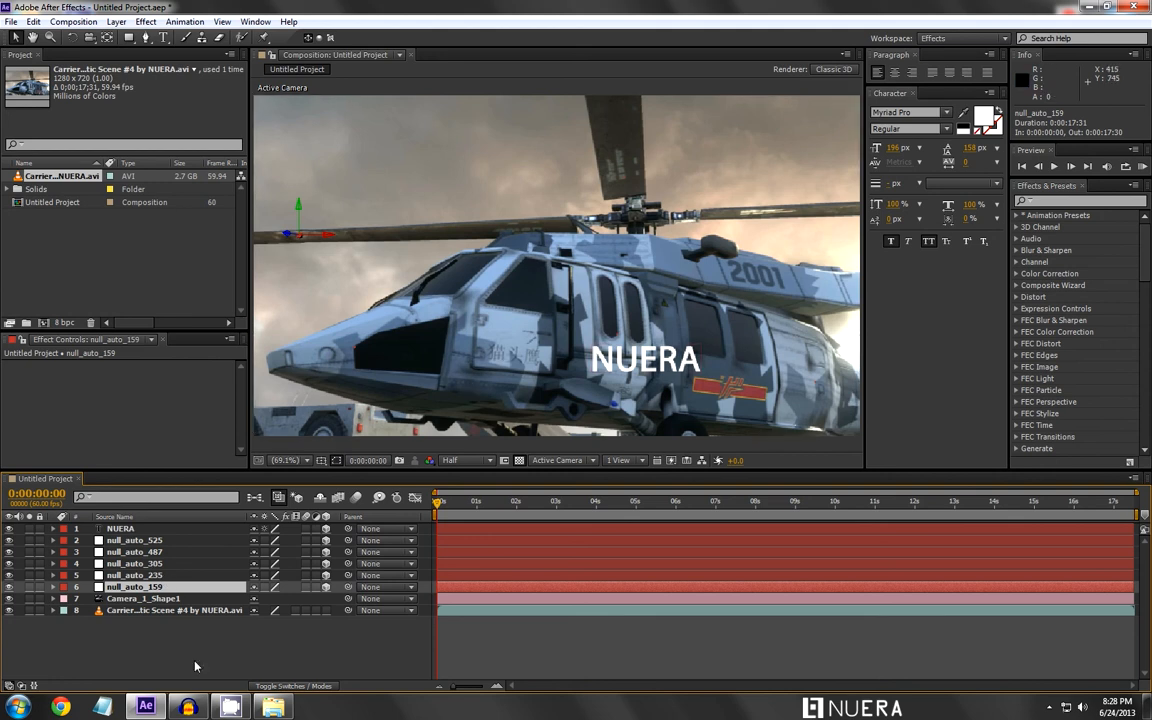
click(160, 576)
click(166, 552)
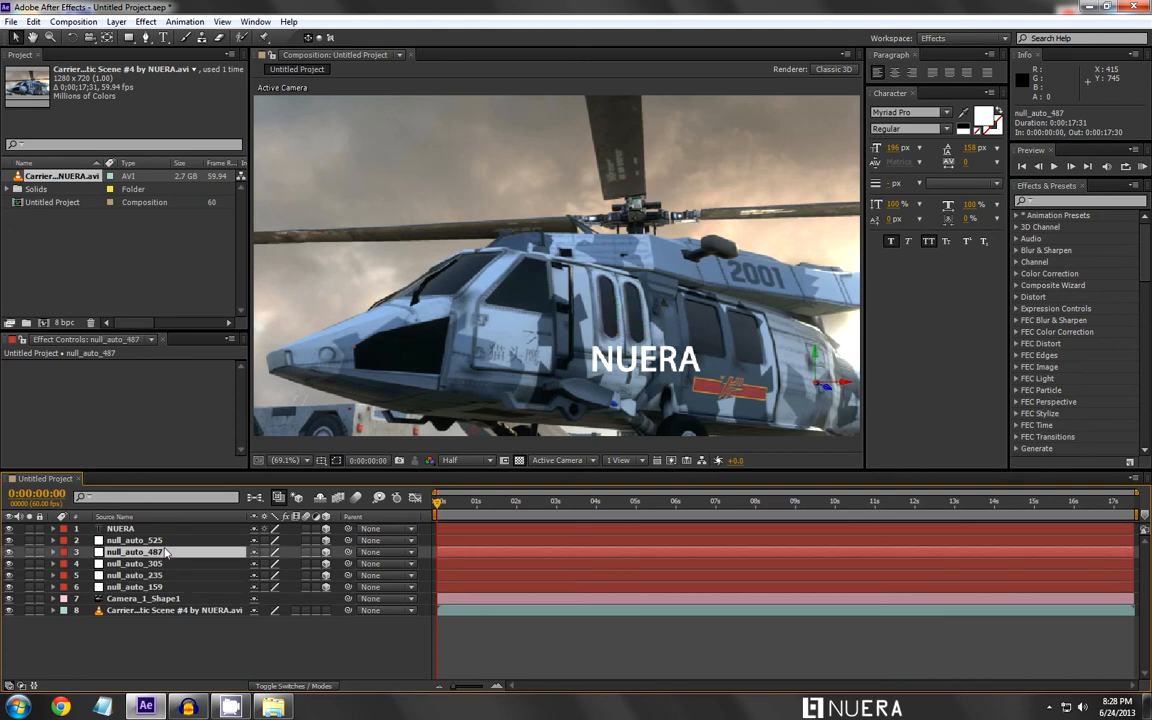
click(186, 564)
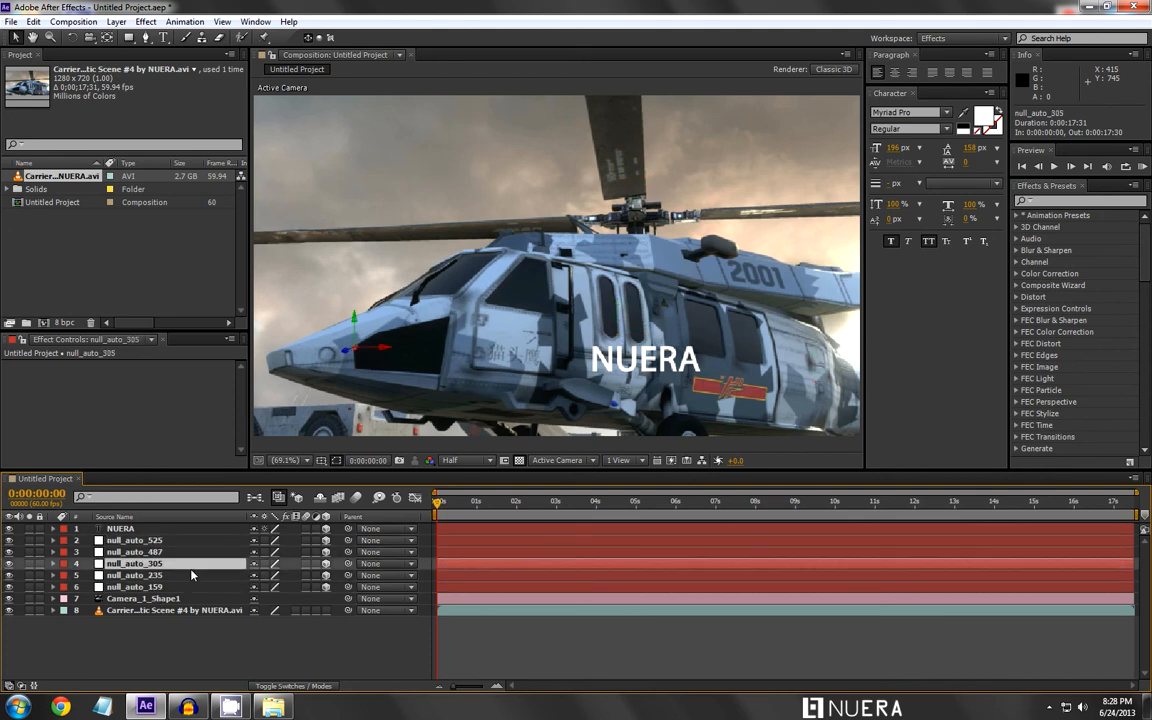
click(175, 554)
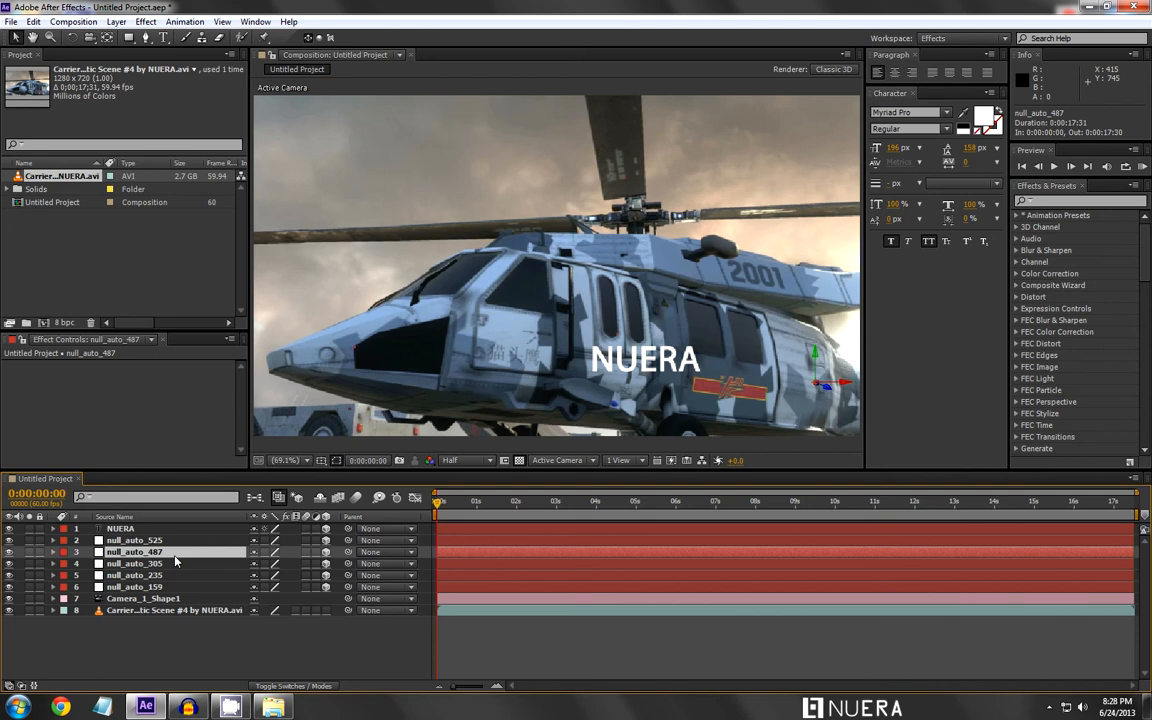
click(190, 584)
- Reveal the Position property of null_auto_235 and copy it
click(184, 576)
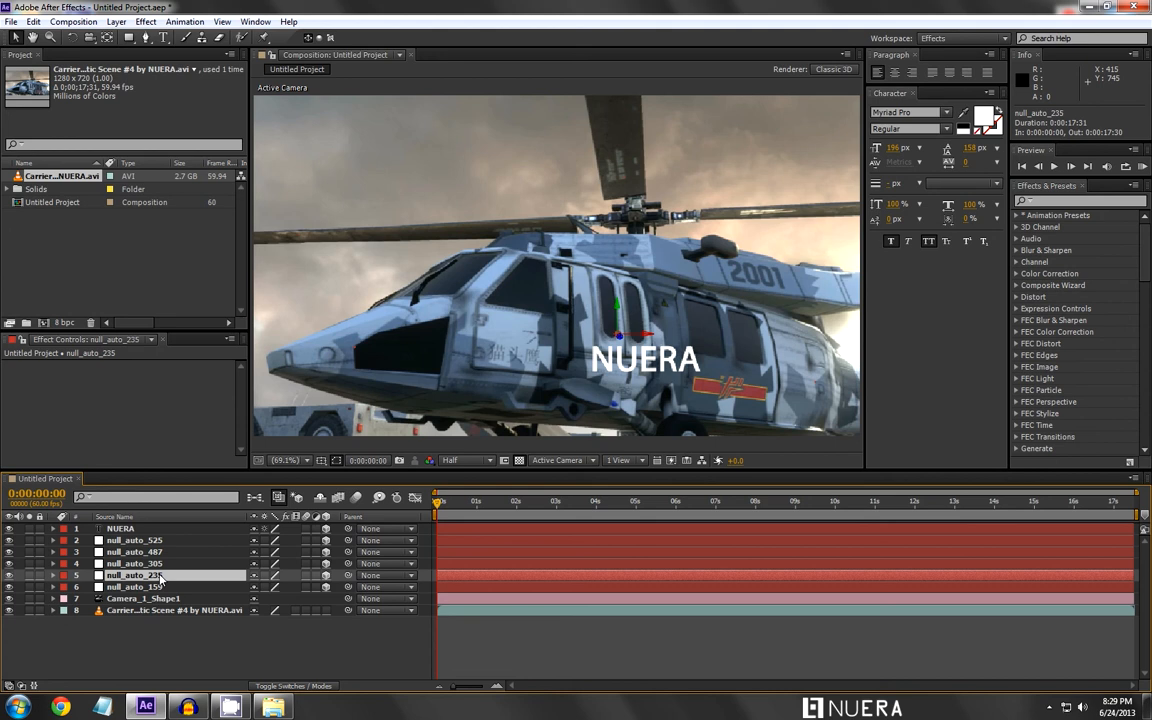
key(p)
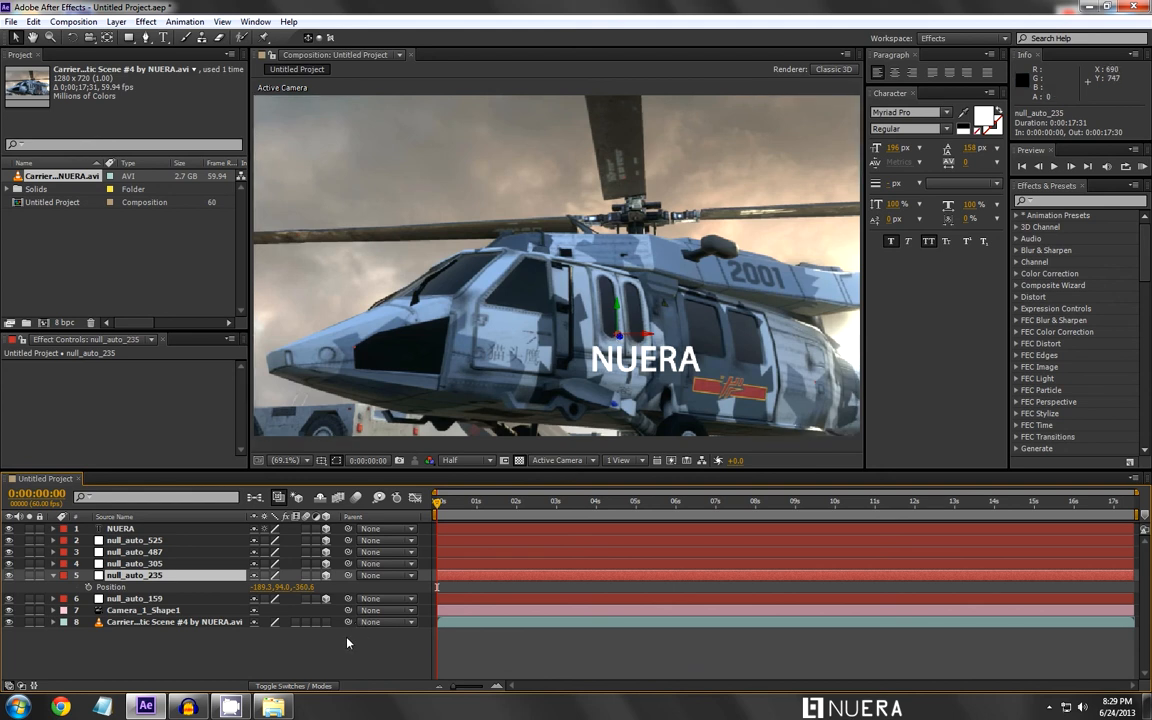
click(104, 588)
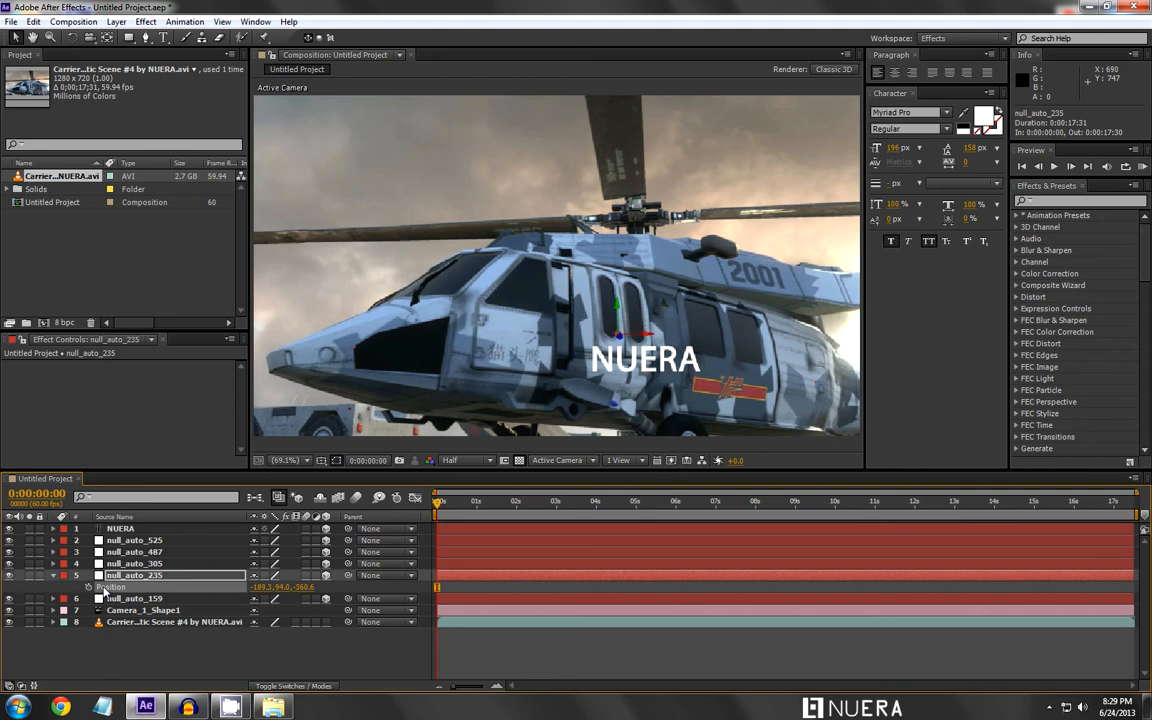
click(159, 652)
- Paste the copied null_auto_235 position into the NUERA layer's Position, giving -189.3, 94.0, -360.6, and scrub to check the tracking
click(125, 530)
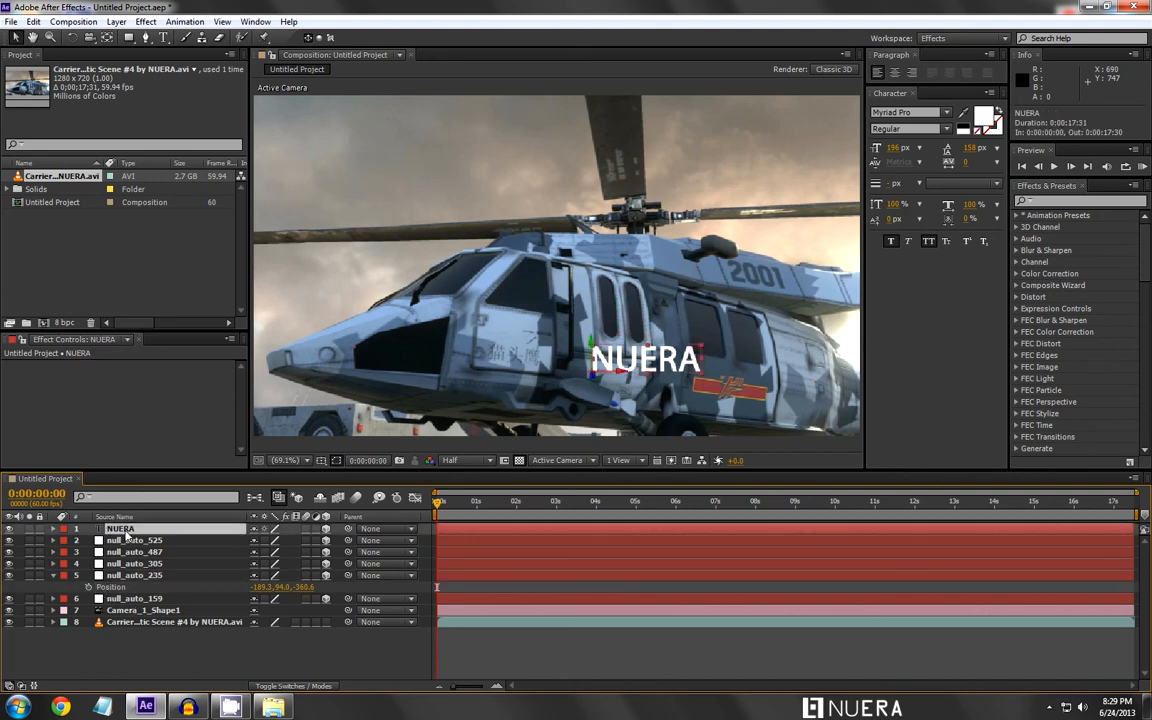
click(54, 531)
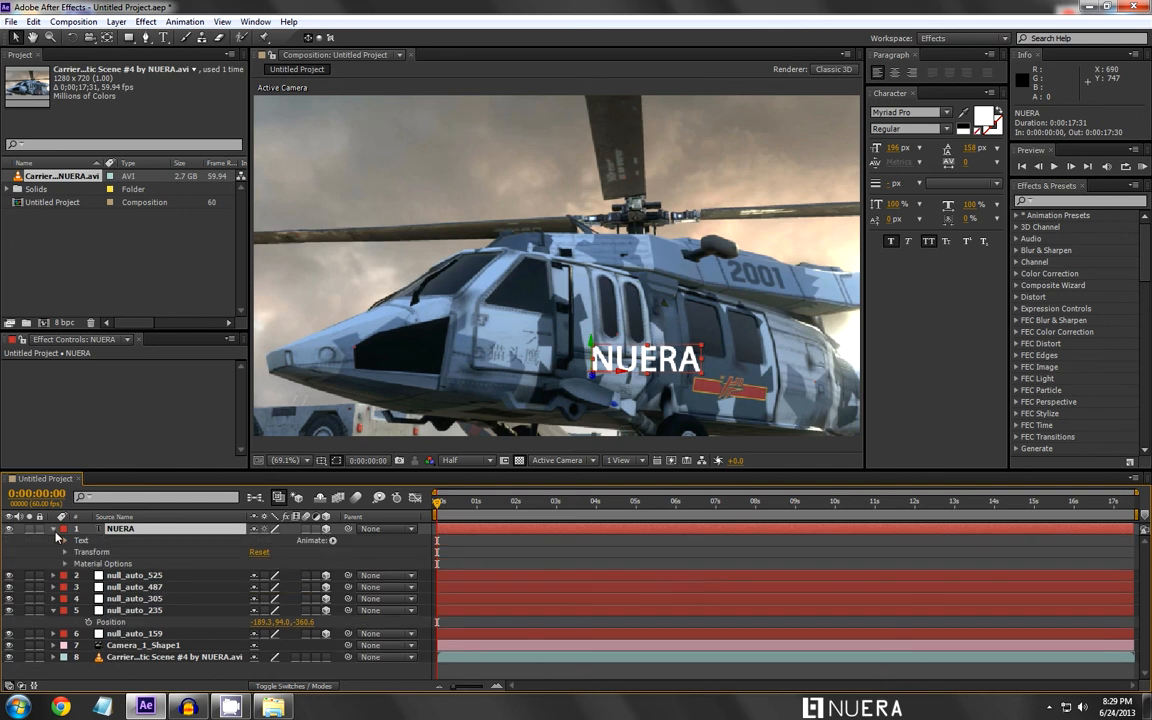
click(54, 531)
click(168, 643)
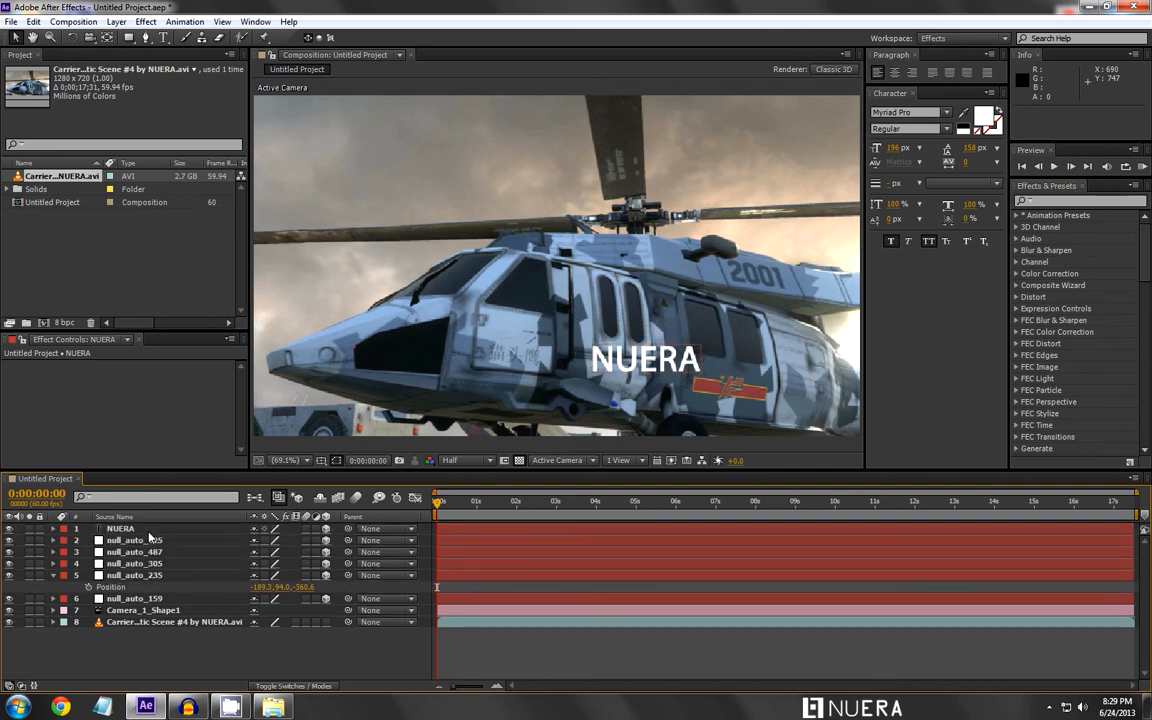
click(149, 531)
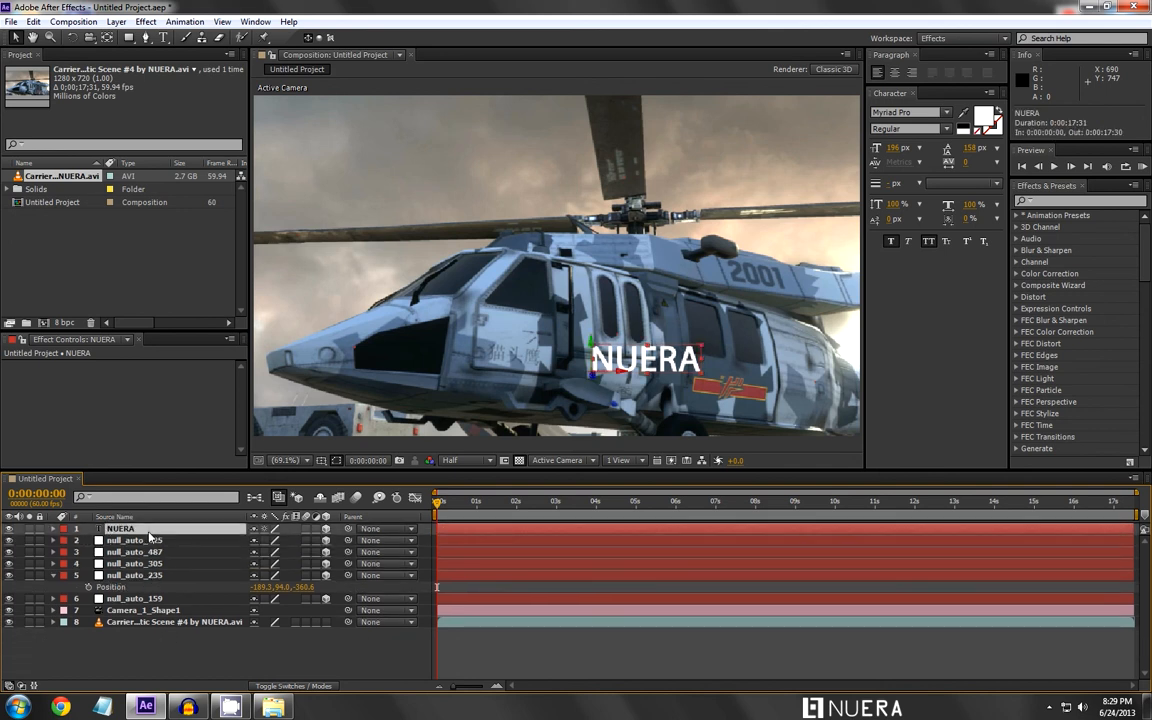
key(p)
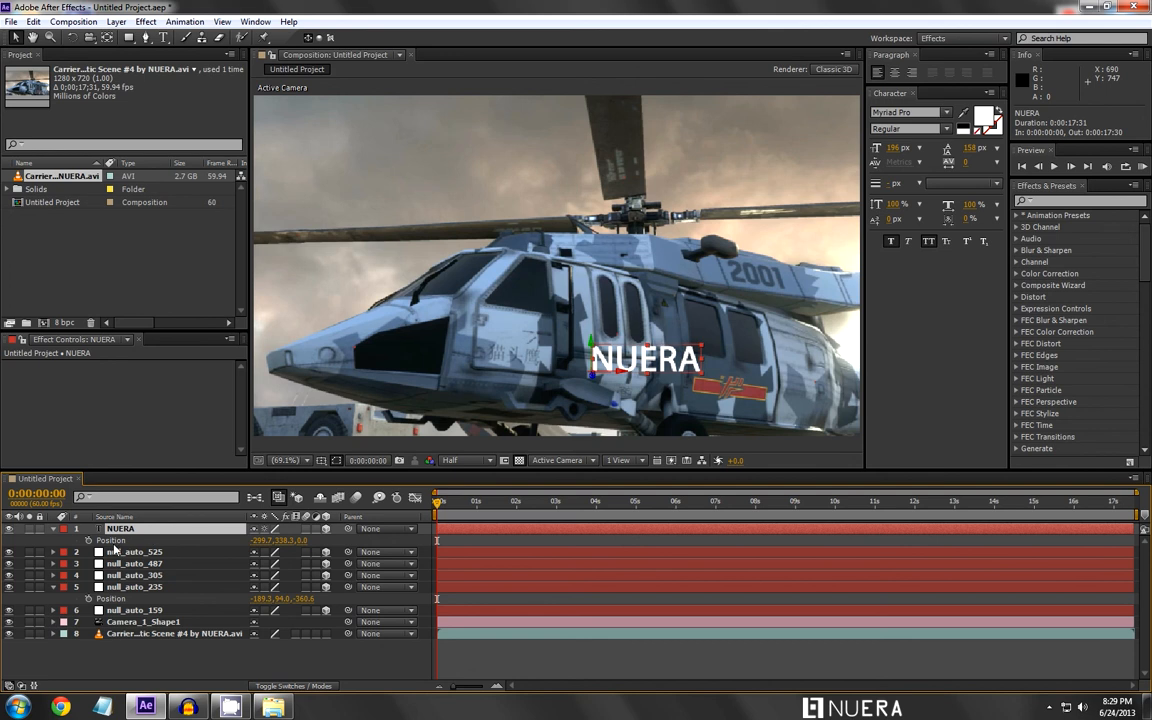
click(112, 542)
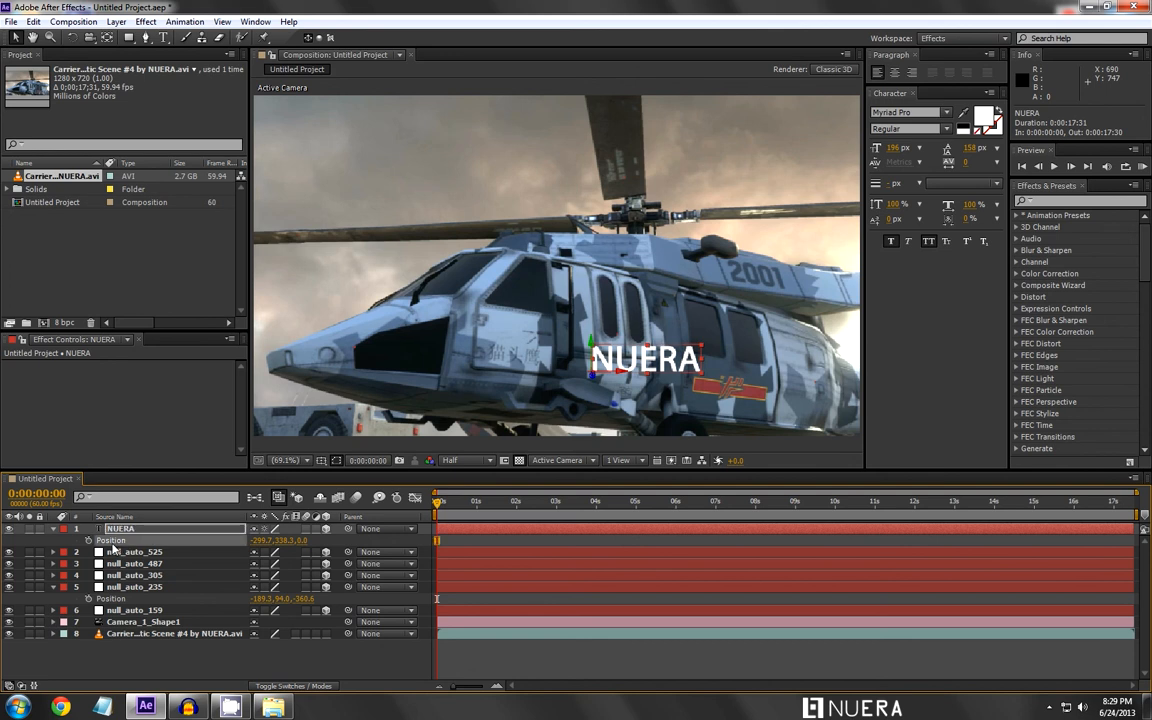
key(ctrl+v)
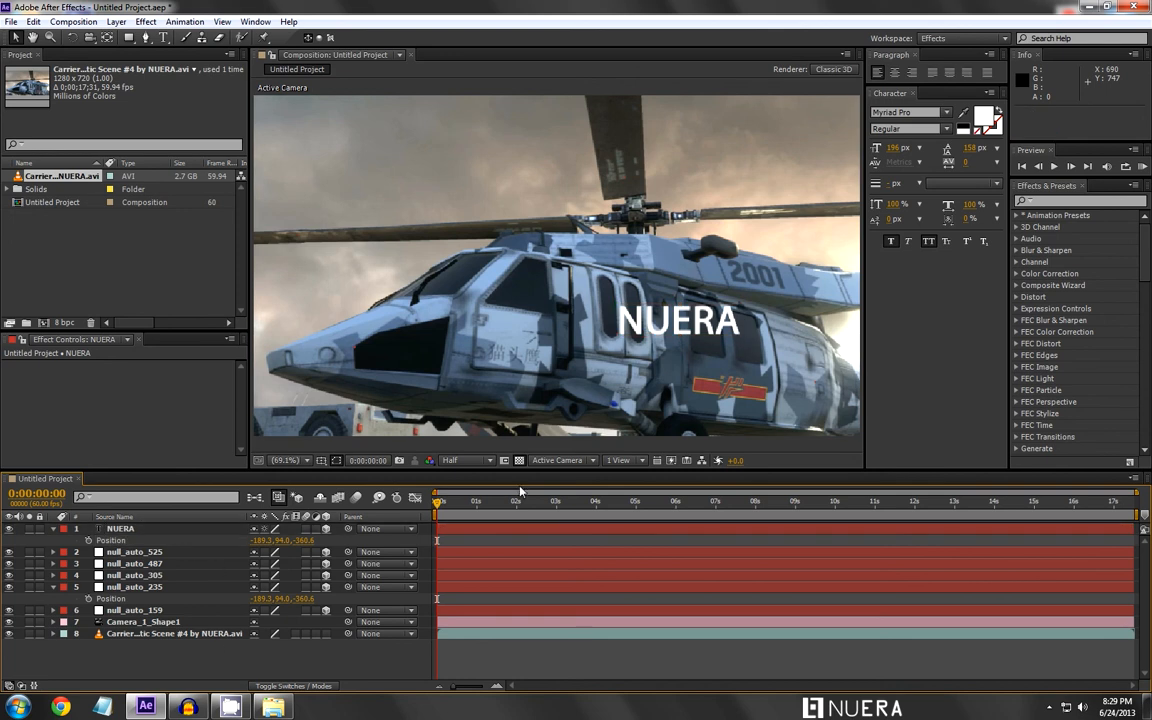
mouse_move(432, 505)
mouse_down()
mouse_move(966, 513)
mouse_move(432, 506)
mouse_up()
- Rotate the NUERA text in 3D to follow the helicopter's side, to an orientation of about 347°, 58°, 2°
click(703, 323)
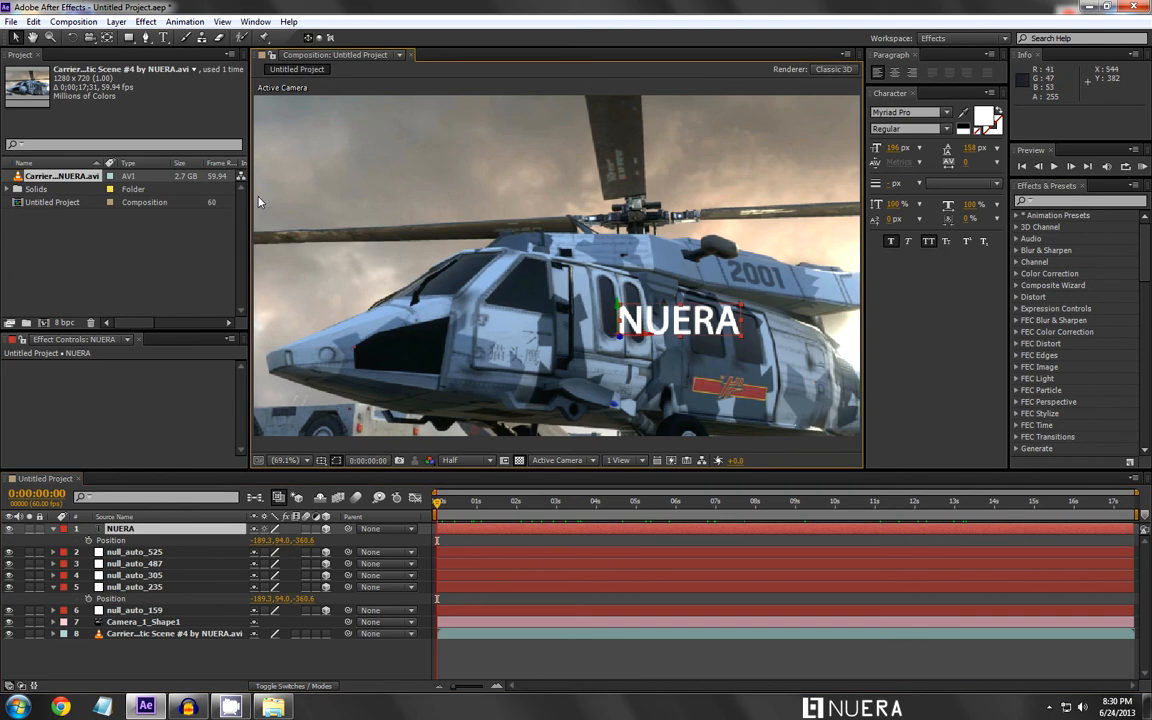
click(71, 38)
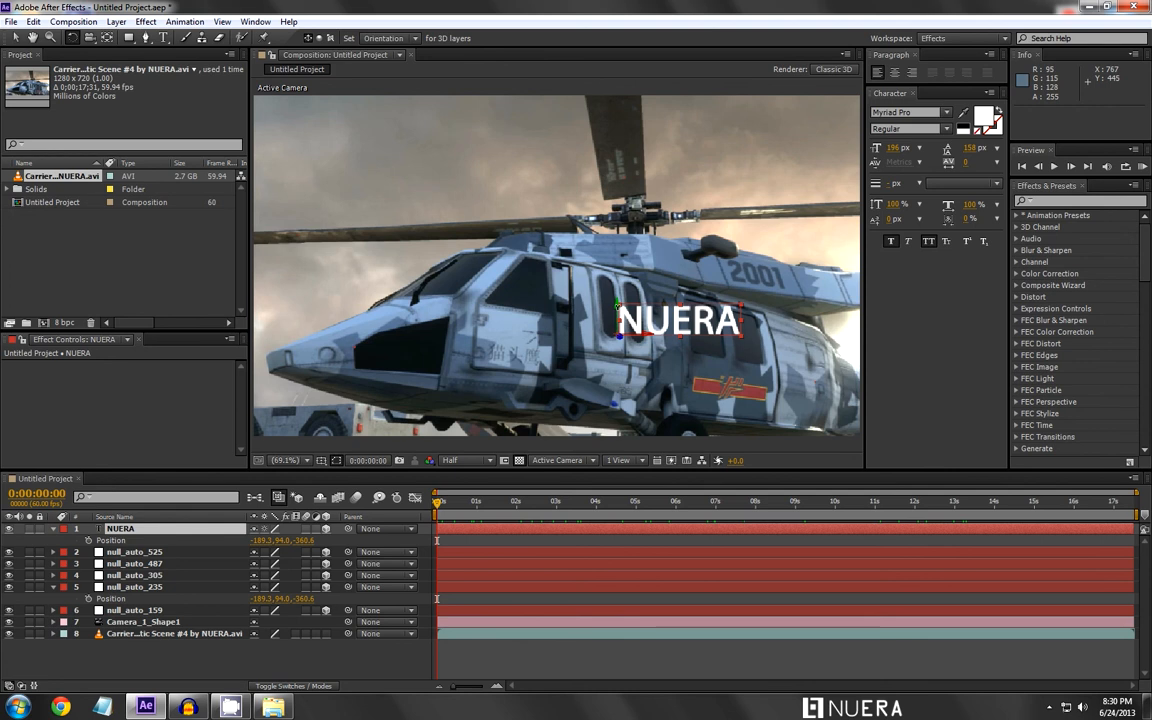
drag(557, 278, 614, 335)
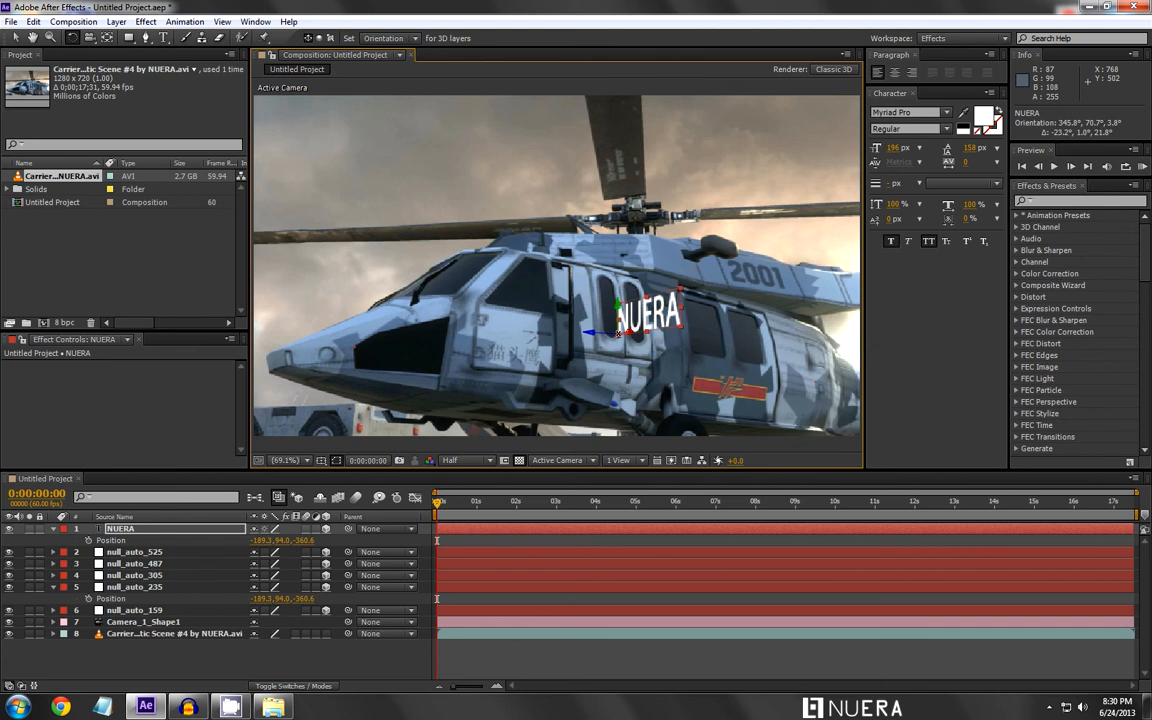
drag(614, 312, 623, 308)
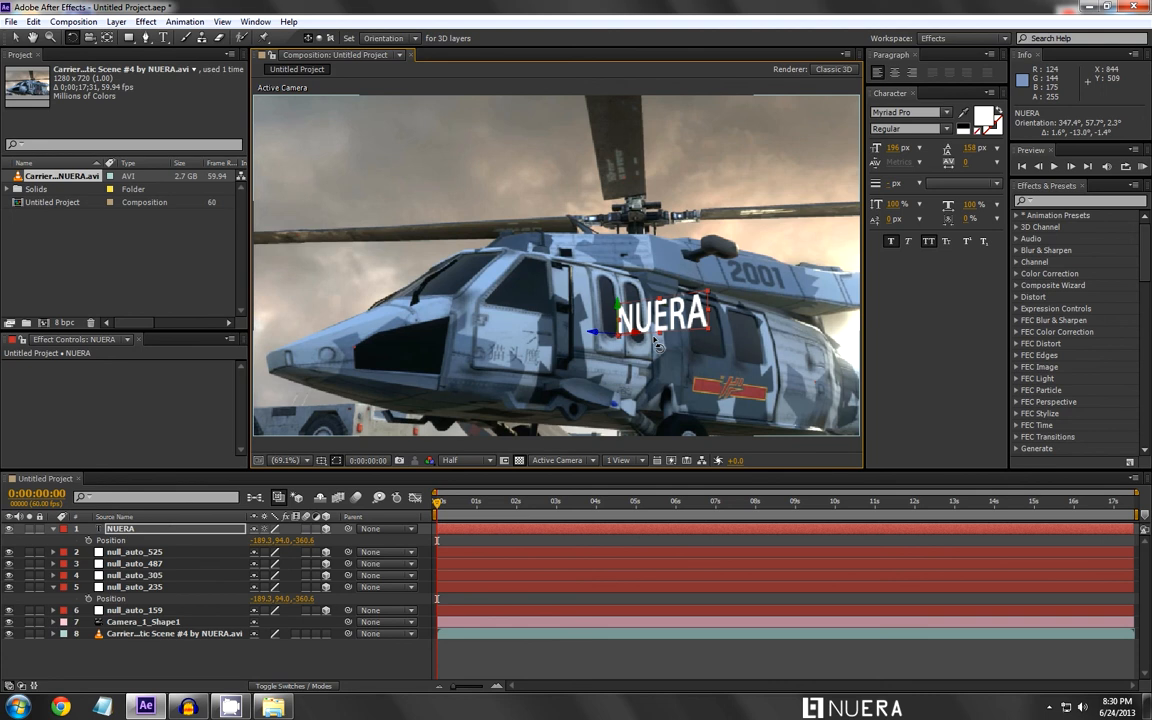
click(307, 656)
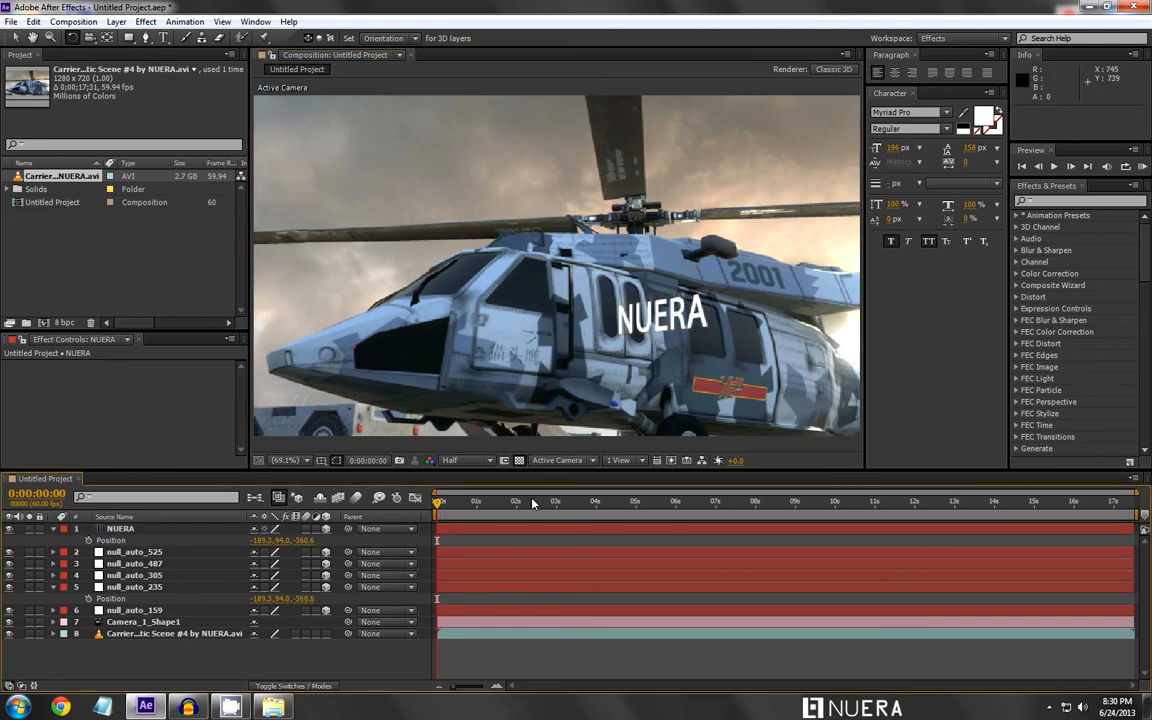
- Preview the composition past 0:00:10:40 to check how the rotated text tracks, and return to the first frame
key(space)
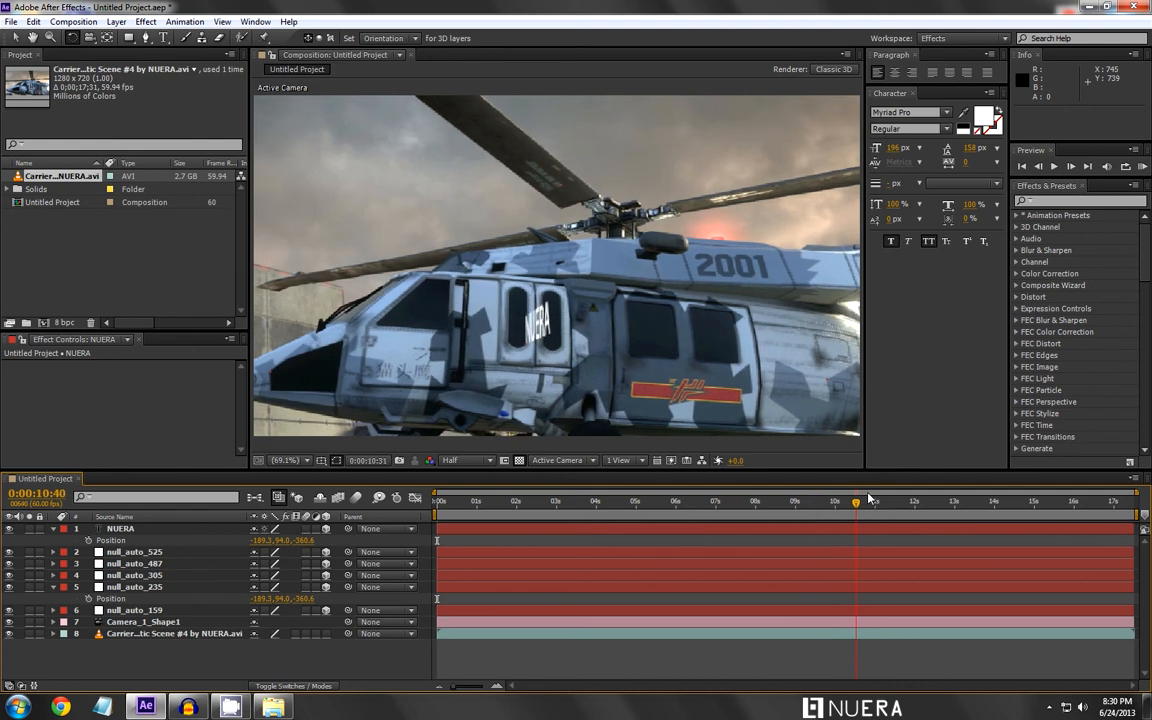
drag(911, 497, 420, 505)
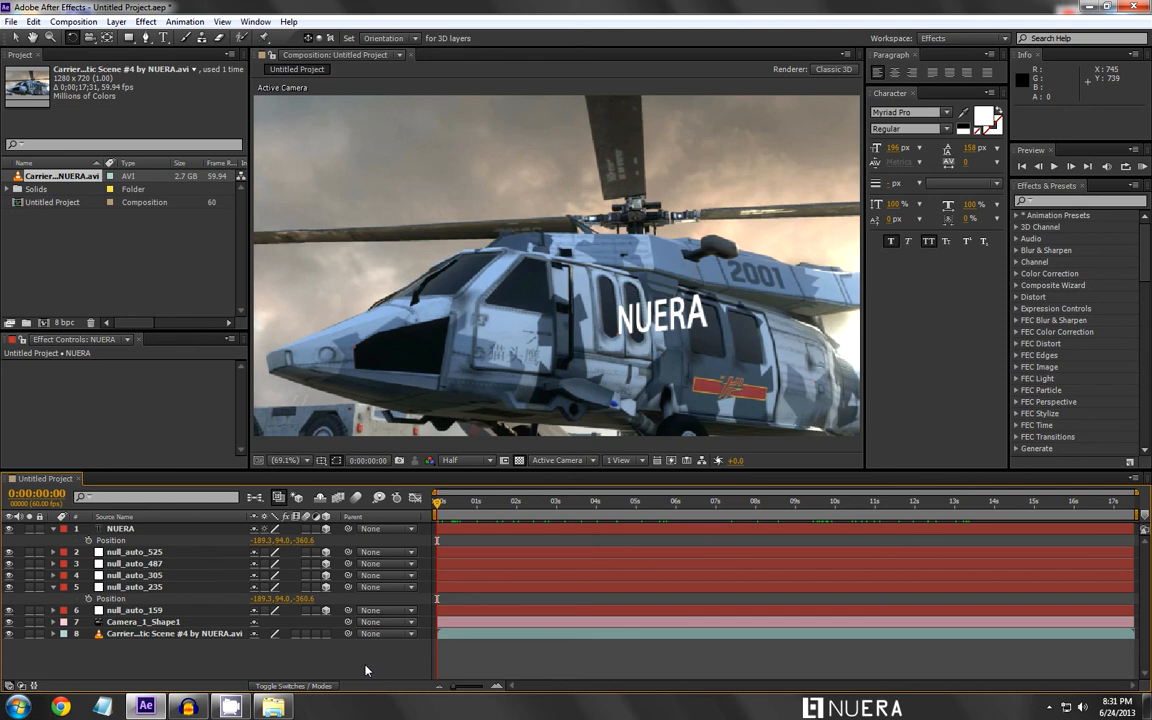
click(124, 255)
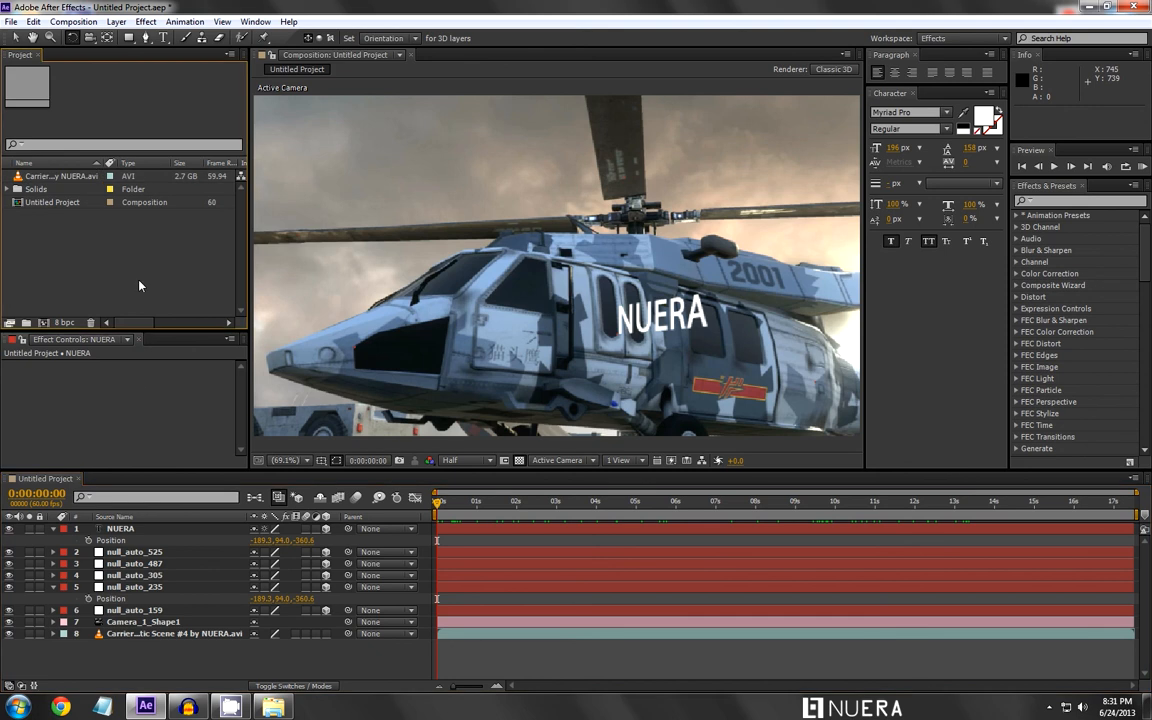